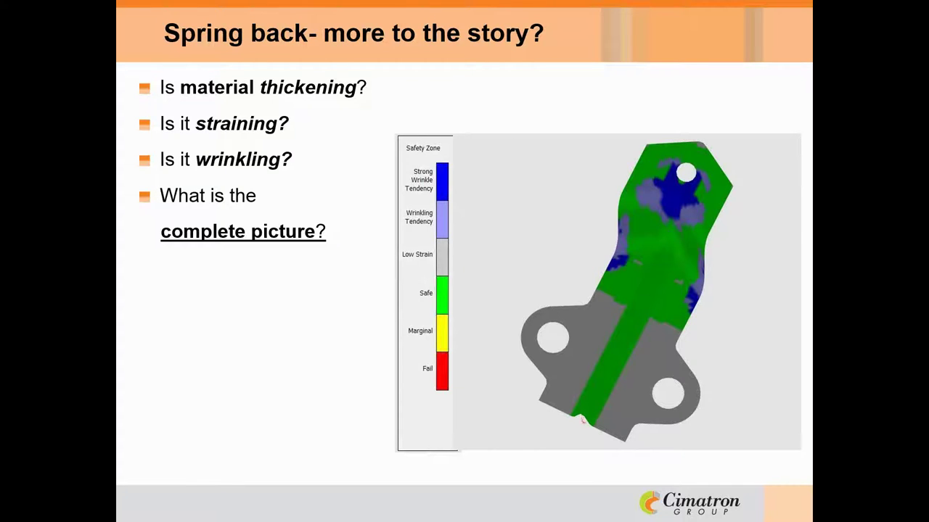
Step: Switch to CimatronE and extract the die skin of the Springback part, updating the setup thickness to 0.074
{"action": "key", "text": "Right"}
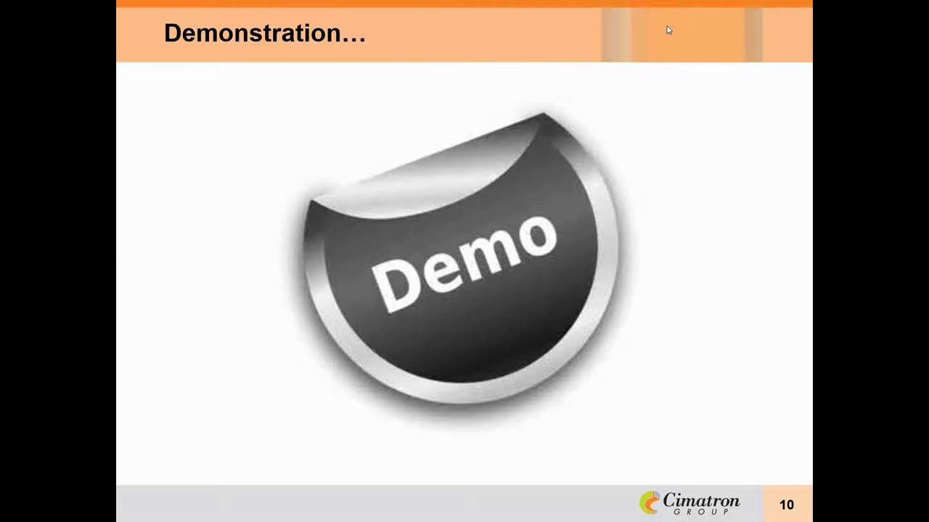
{"action": "key", "text": "alt+Tab"}
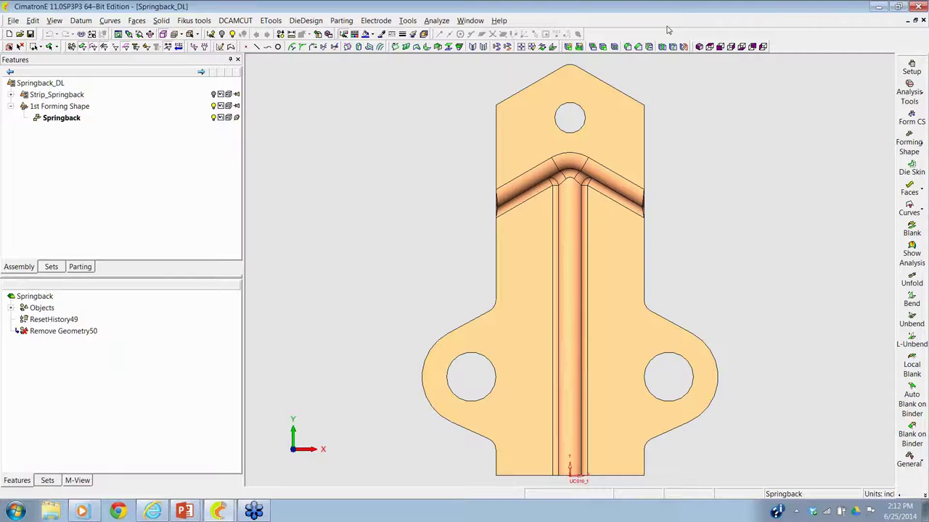
{"action": "left_click_drag", "start_coordinate": [706, 311], "coordinate": [631, 246]}
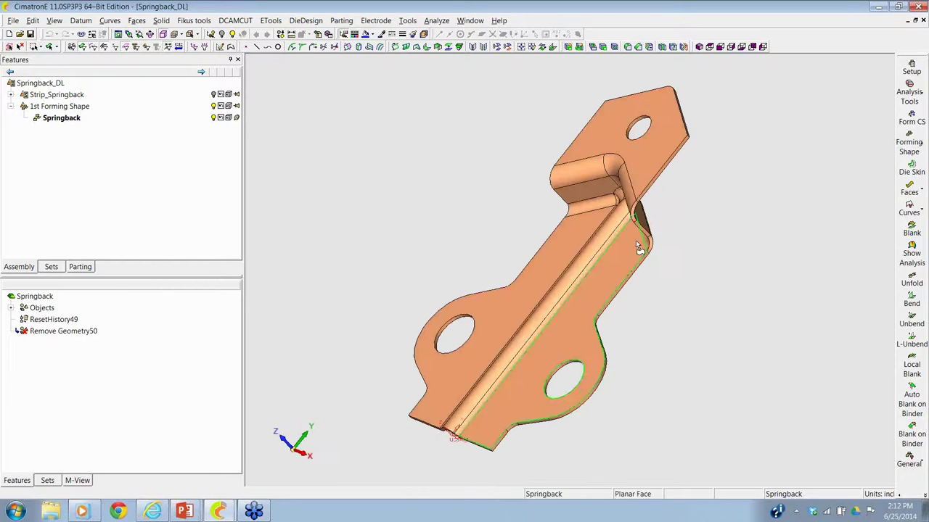
{"action": "left_click", "coordinate": [896, 169]}
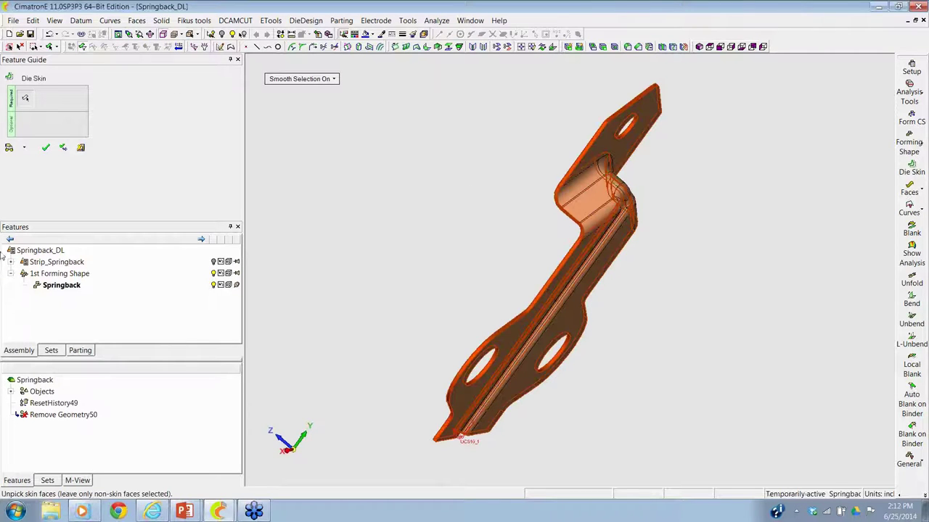
{"action": "left_click", "coordinate": [45, 147]}
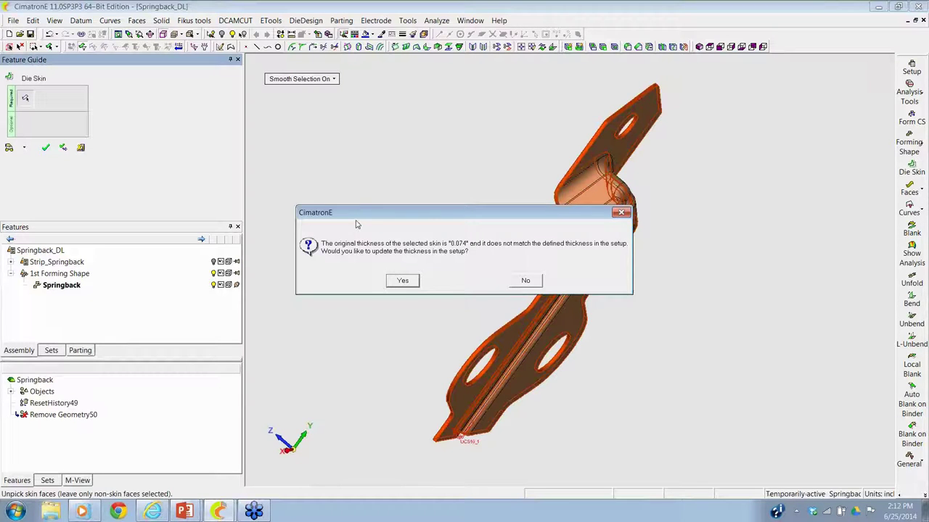
{"action": "left_click", "coordinate": [403, 284]}
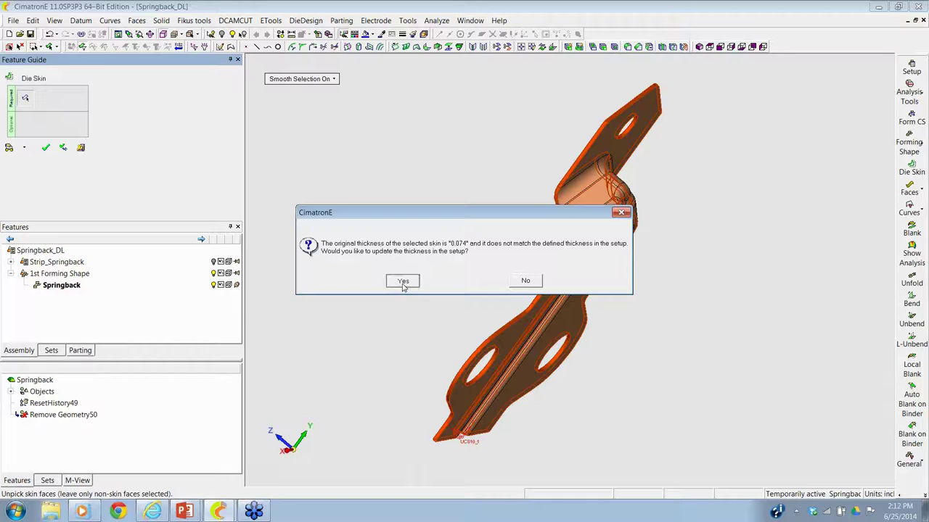
{"action": "left_click_drag", "start_coordinate": [402, 286], "coordinate": [566, 215]}
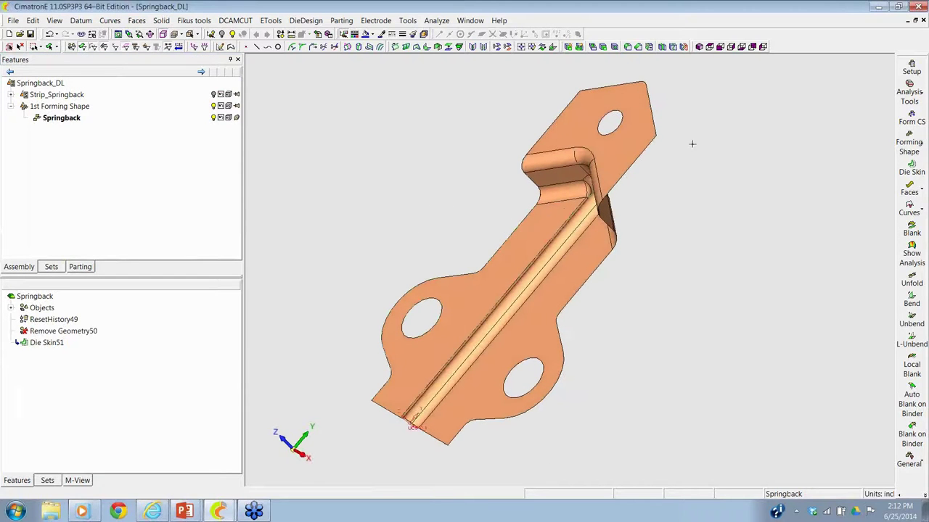
Step: Change the forming material in the strip layout setup to CRCA
{"action": "left_click", "coordinate": [911, 67]}
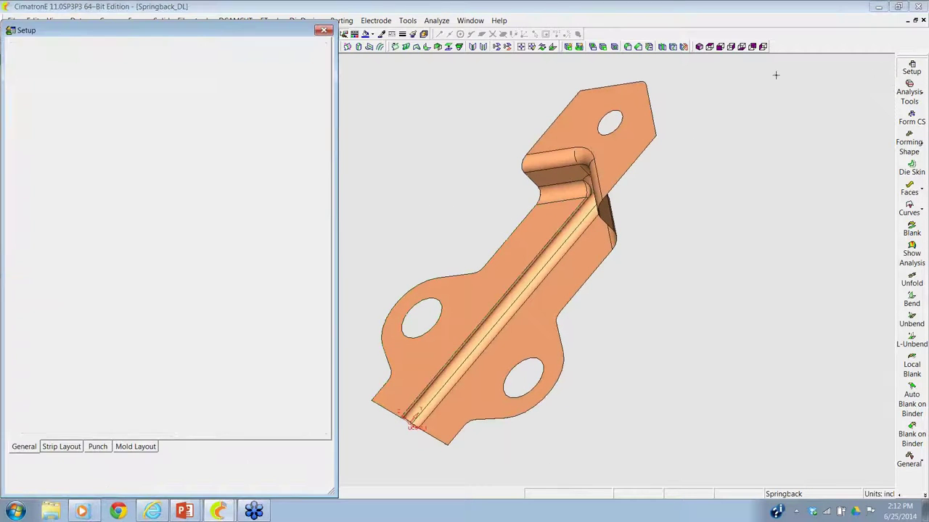
{"action": "left_click", "coordinate": [57, 448]}
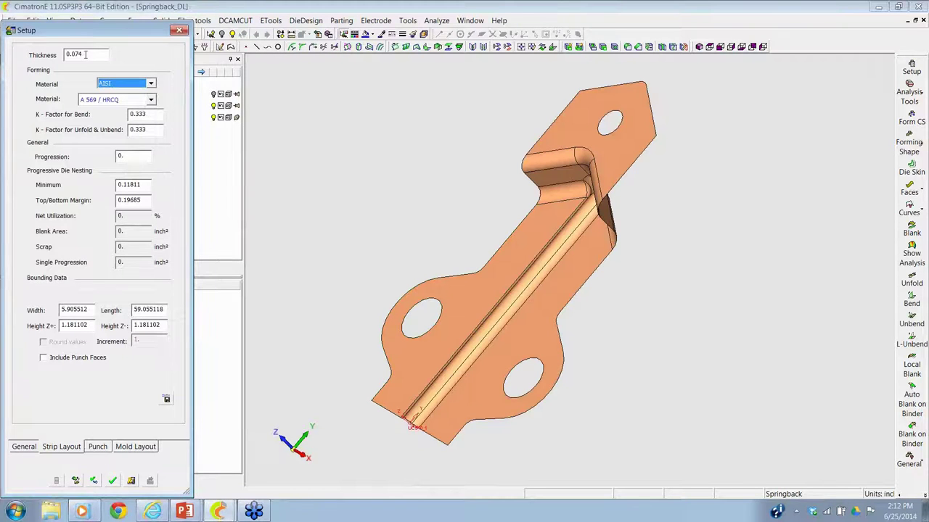
{"action": "left_click", "coordinate": [151, 101]}
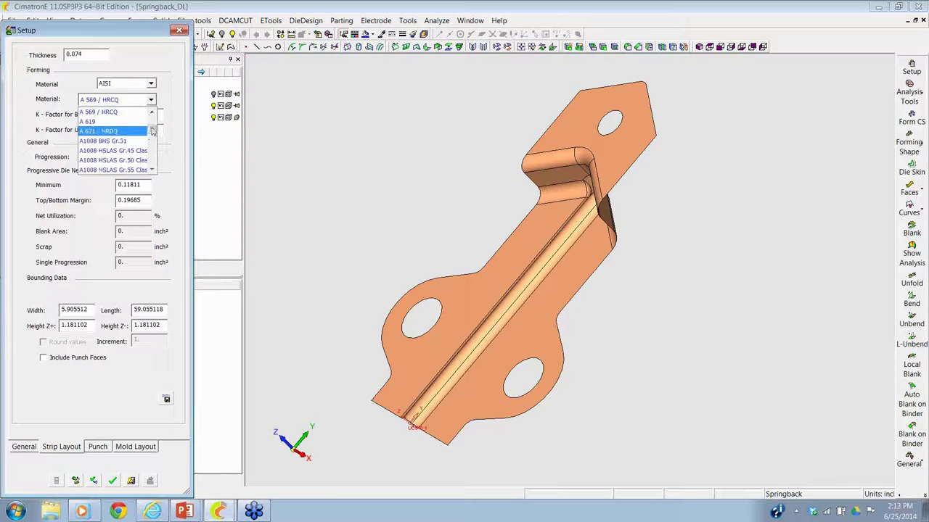
{"action": "left_click_drag", "start_coordinate": [153, 130], "coordinate": [152, 139]}
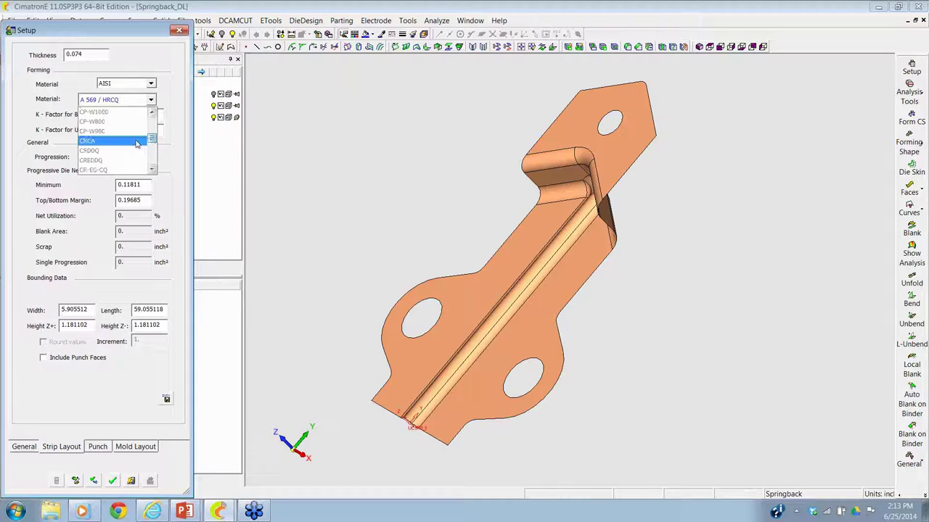
{"action": "left_click", "coordinate": [136, 142]}
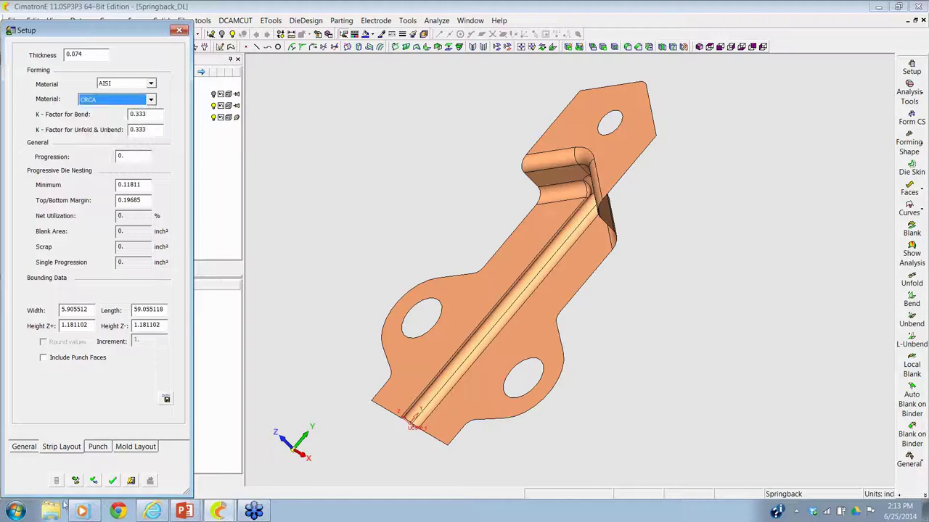
{"action": "left_click", "coordinate": [112, 481]}
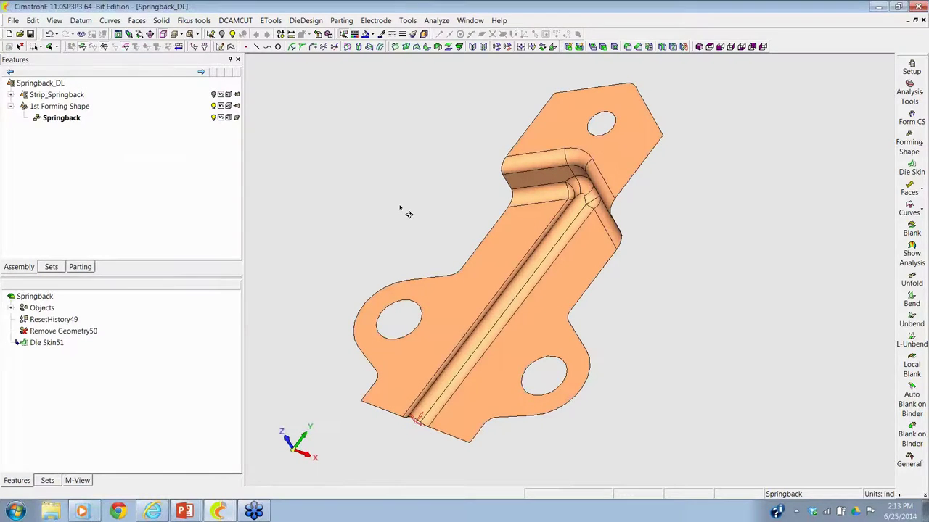
Step: Create the flat blank from the skin faces as a new part named Blank, using CRCA at 0.074 thickness and normal accuracy
{"action": "left_click", "coordinate": [915, 226]}
{"action": "left_click", "coordinate": [630, 167]}
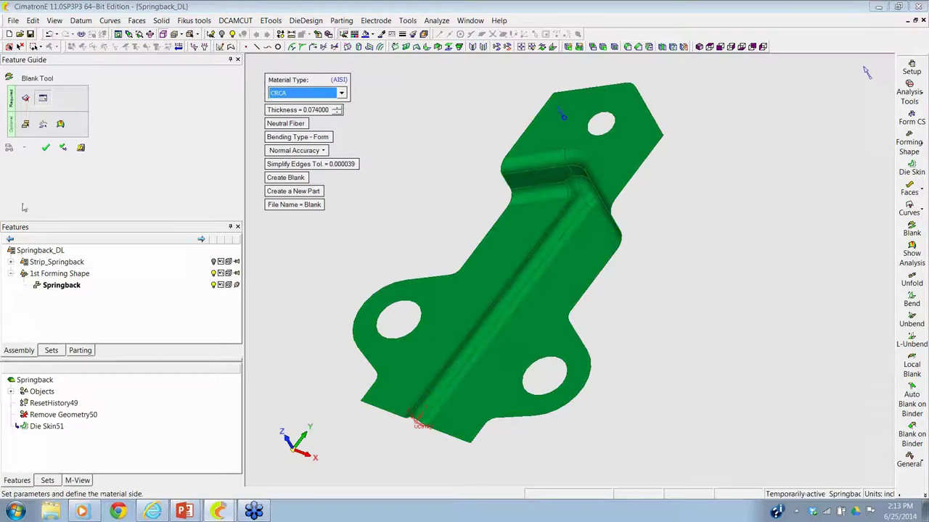
{"action": "left_click", "coordinate": [45, 147]}
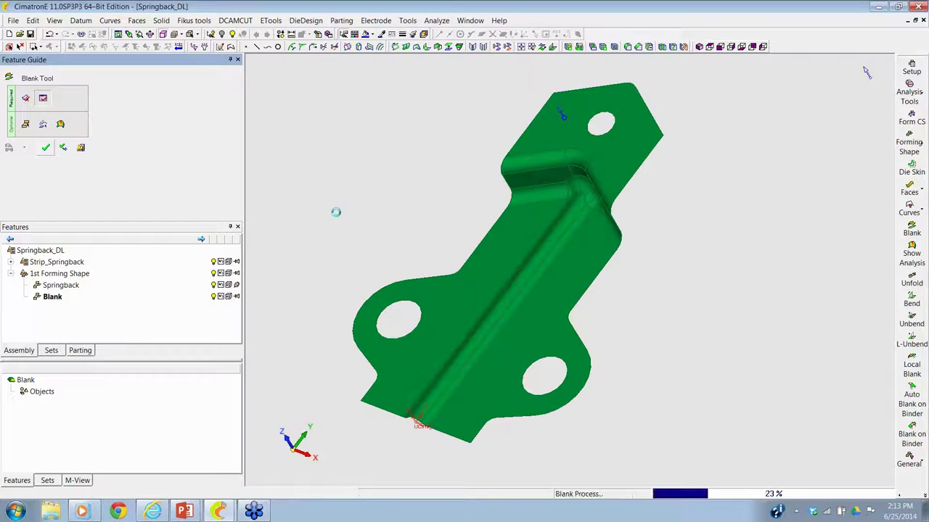
{"action": "scroll", "coordinate": [386, 201], "scroll_direction": "down", "scroll_amount": 5}
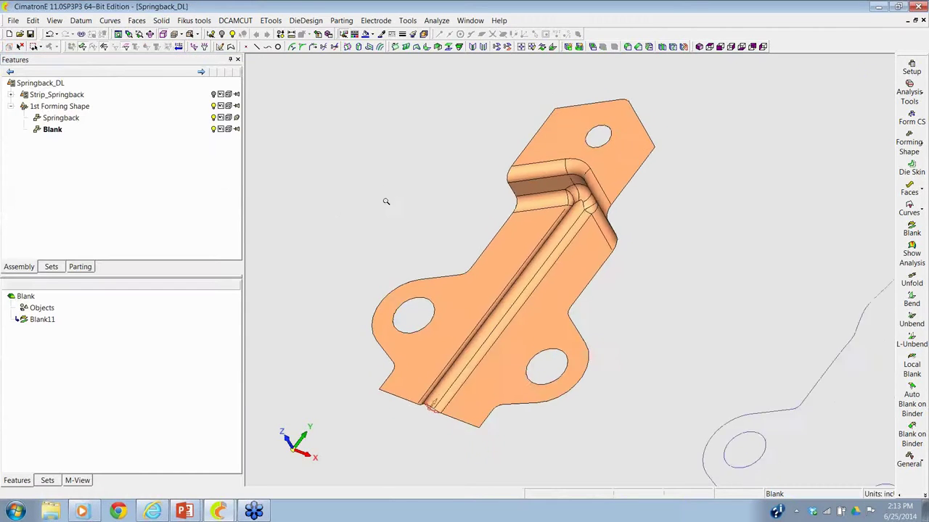
{"action": "scroll", "coordinate": [432, 214], "scroll_direction": "down", "scroll_amount": 3}
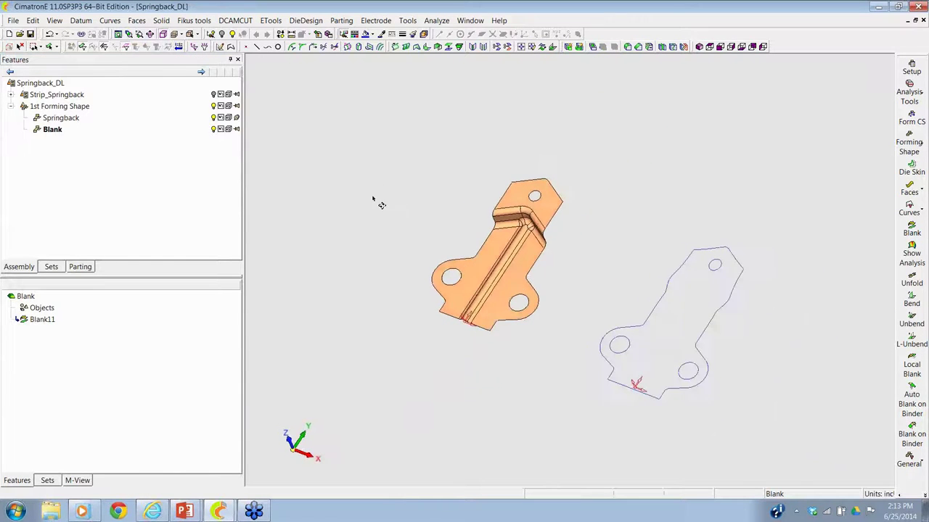
{"action": "scroll", "coordinate": [412, 203], "scroll_direction": "up", "scroll_amount": 2}
{"action": "left_click_drag", "start_coordinate": [392, 147], "coordinate": [369, 131]}
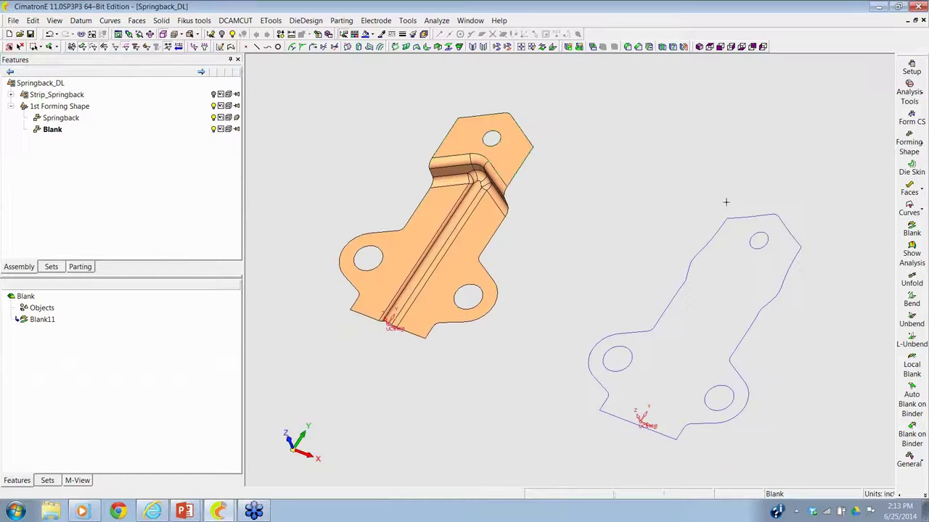
Step: Examine the thickness strain and safety zone analyses of the formed part around the area between the bend and the single hole
{"action": "left_click", "coordinate": [917, 258]}
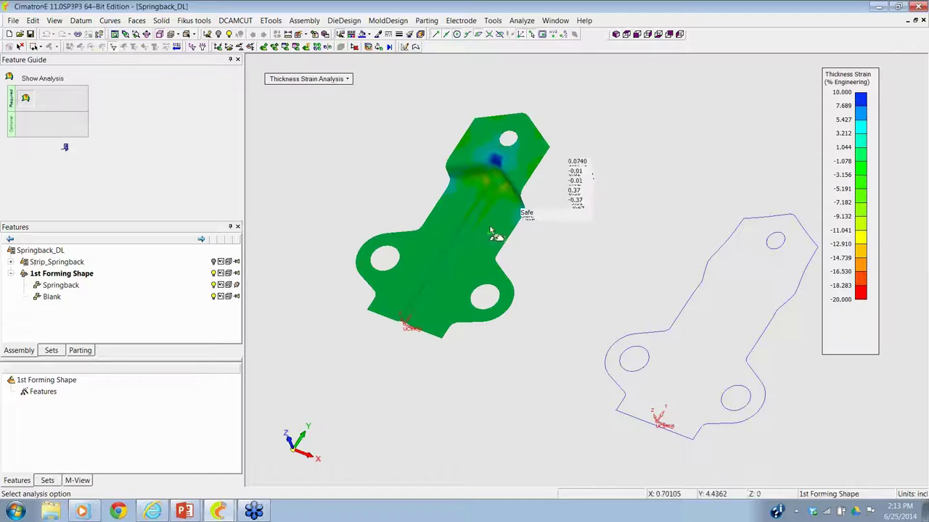
{"action": "mouse_move", "coordinate": [502, 172]}
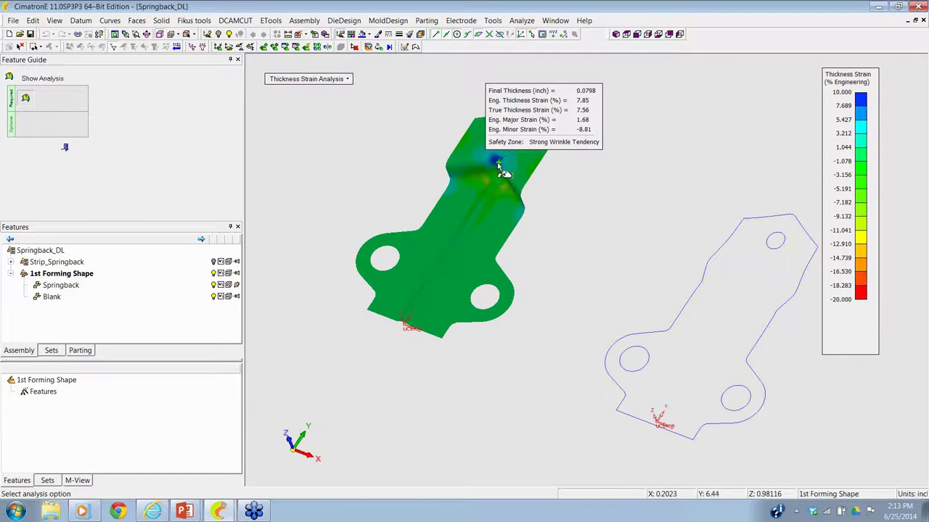
{"action": "left_click", "coordinate": [312, 79]}
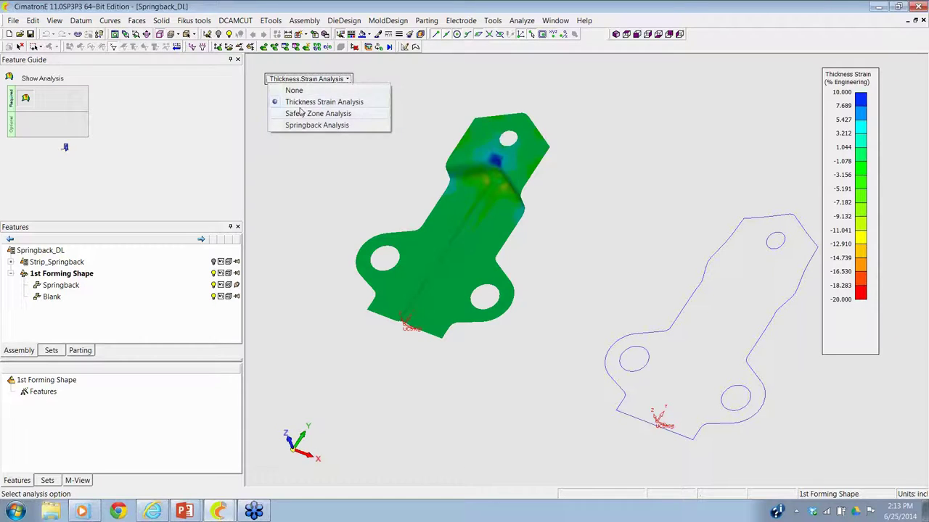
{"action": "left_click", "coordinate": [301, 112]}
{"action": "mouse_move", "coordinate": [490, 158]}
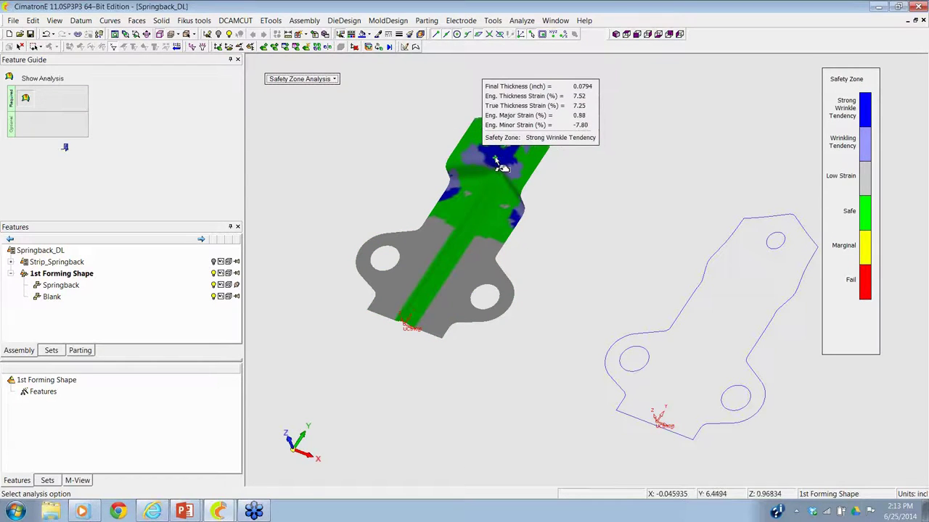
Step: Run the springback analysis without alignment or constraint and examine the displacement magnitude at the far corner of the pointed end
{"action": "left_click", "coordinate": [298, 82]}
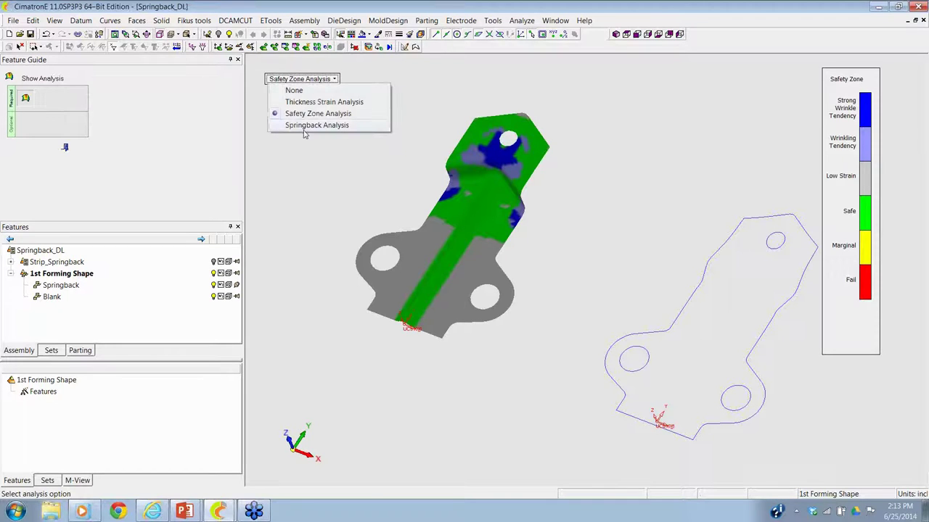
{"action": "left_click", "coordinate": [305, 125]}
{"action": "left_click", "coordinate": [296, 121]}
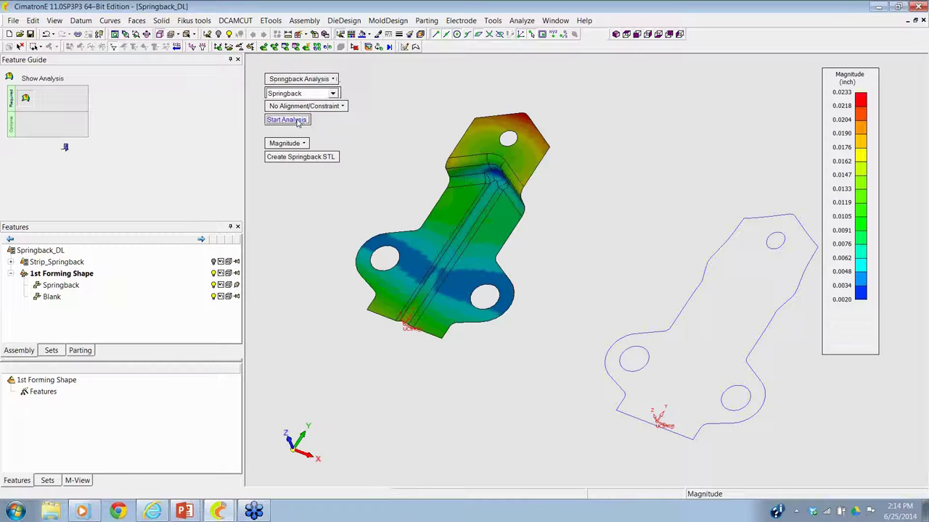
{"action": "left_click", "coordinate": [523, 114]}
{"action": "scroll", "coordinate": [537, 145], "scroll_direction": "down", "scroll_amount": 2}
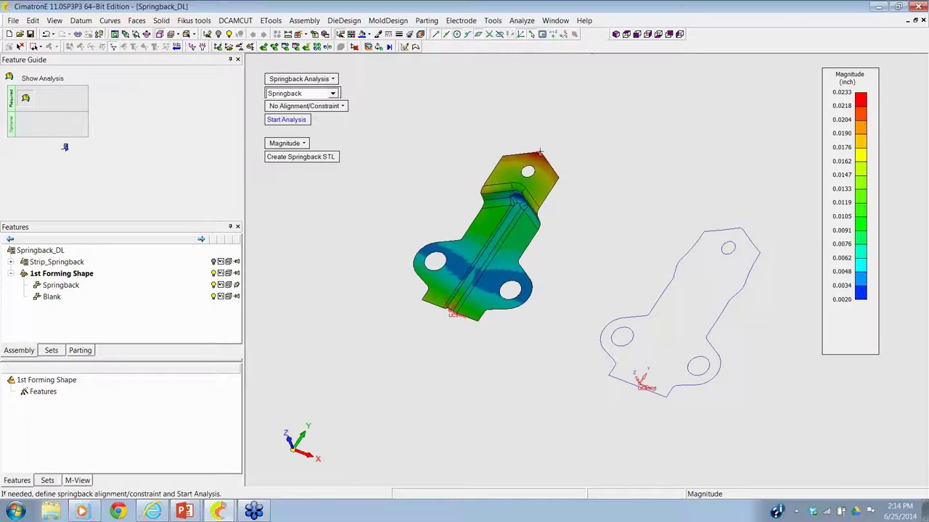
{"action": "left_click", "coordinate": [541, 154]}
{"action": "left_click", "coordinate": [65, 149]}
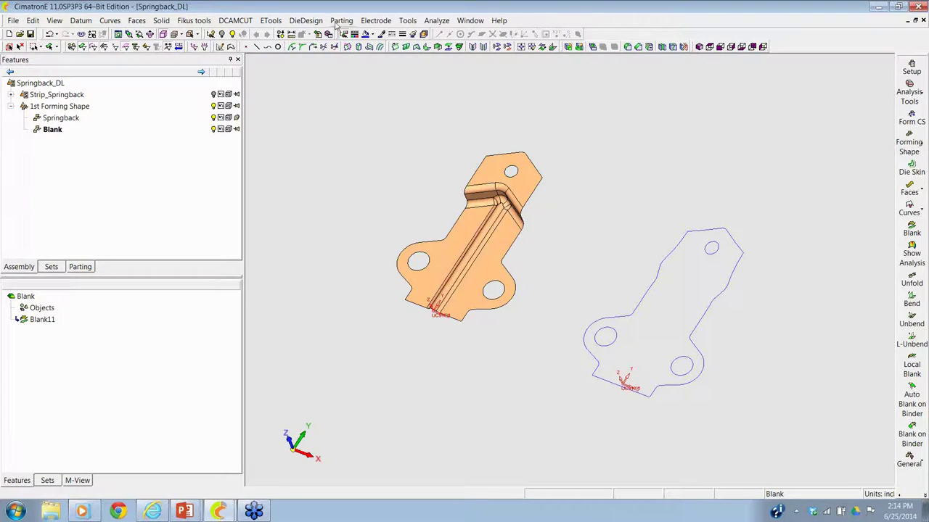
Step: Start a Springback Deform on the whole skin of the formed part without picking any fixed constraints
{"action": "left_click", "coordinate": [306, 21]}
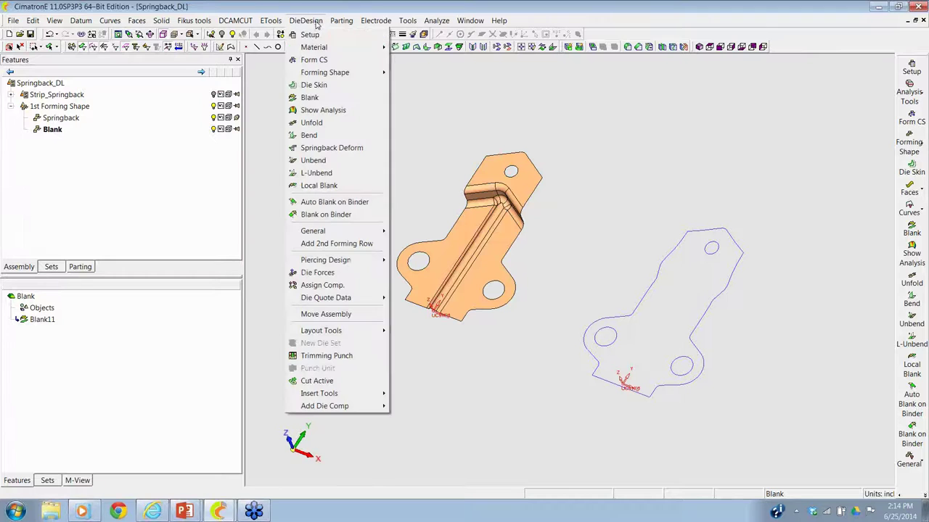
{"action": "left_click", "coordinate": [301, 152]}
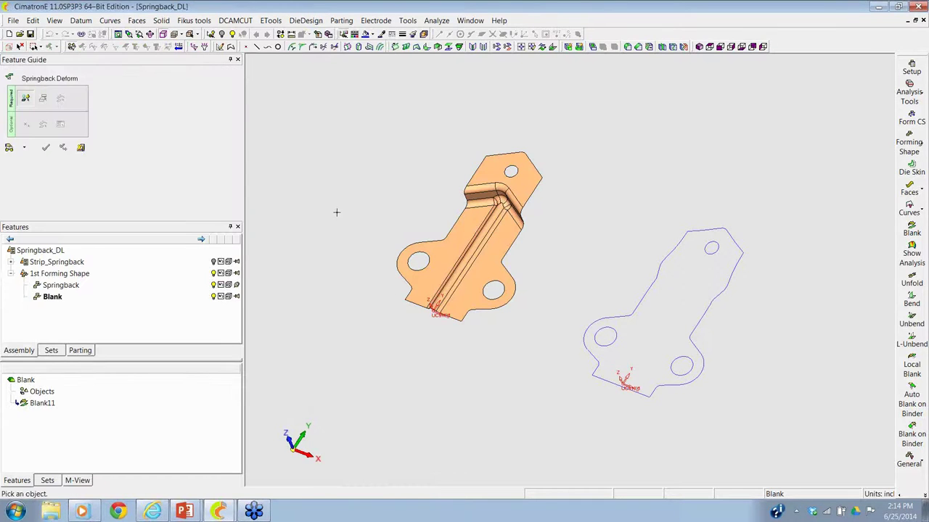
{"action": "left_click", "coordinate": [406, 187]}
{"action": "left_click_drag", "start_coordinate": [365, 137], "coordinate": [497, 189]}
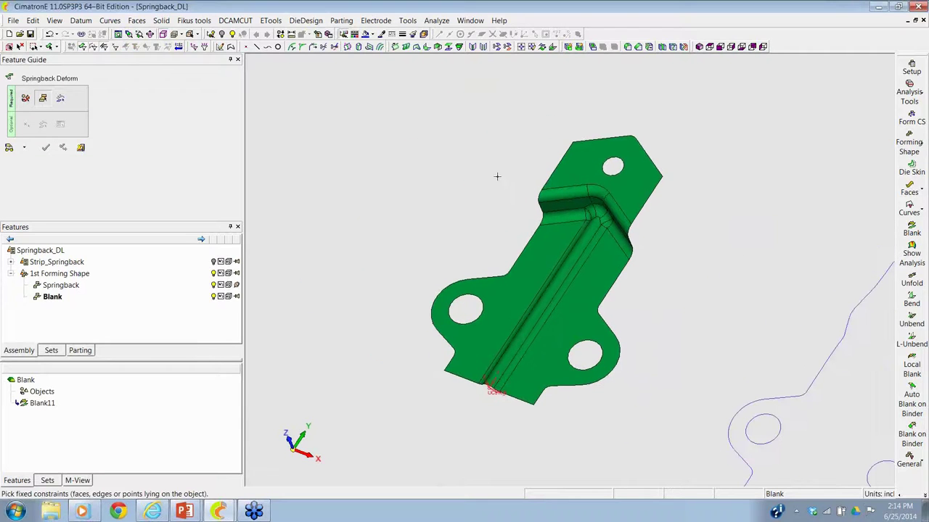
{"action": "middle_click", "coordinate": [506, 140]}
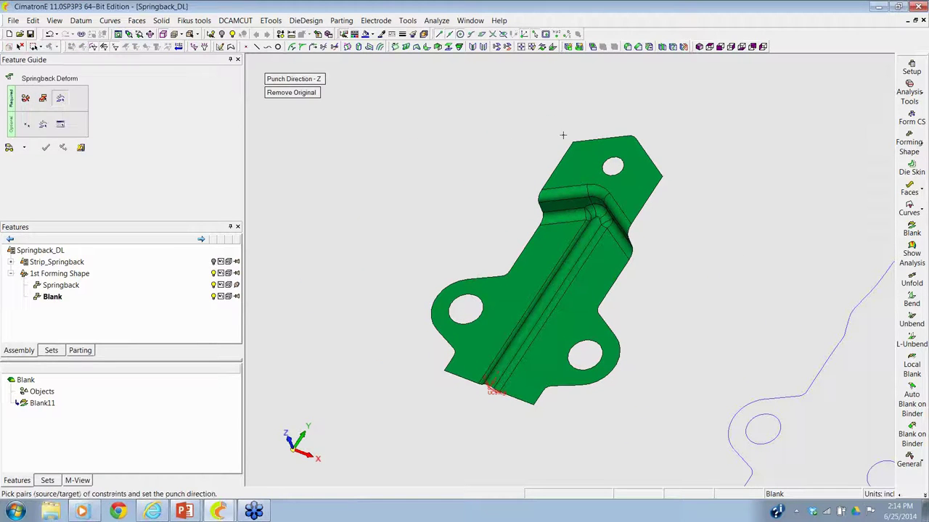
Step: Try a constraint pair with a source point at the pointed end's corner and a Z delta of -.01
{"action": "right_click", "coordinate": [525, 130]}
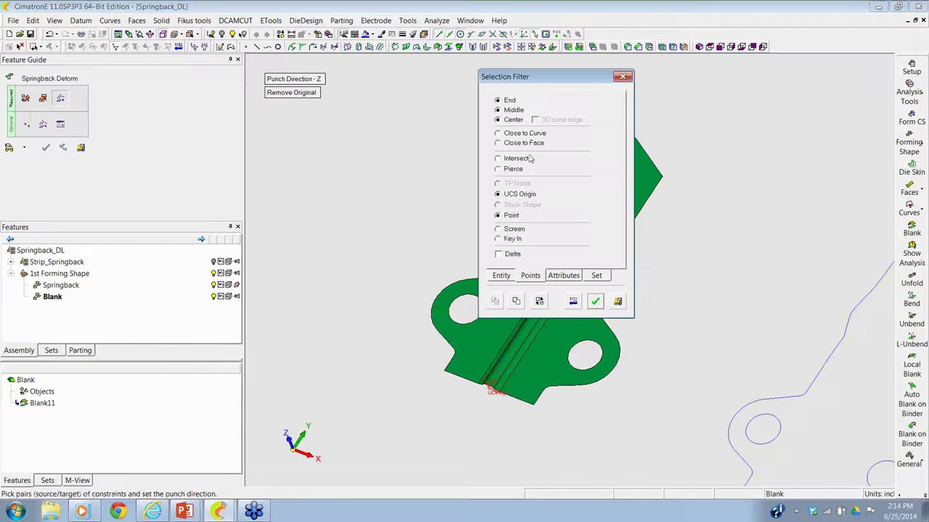
{"action": "left_click", "coordinate": [595, 301]}
{"action": "left_click", "coordinate": [575, 149]}
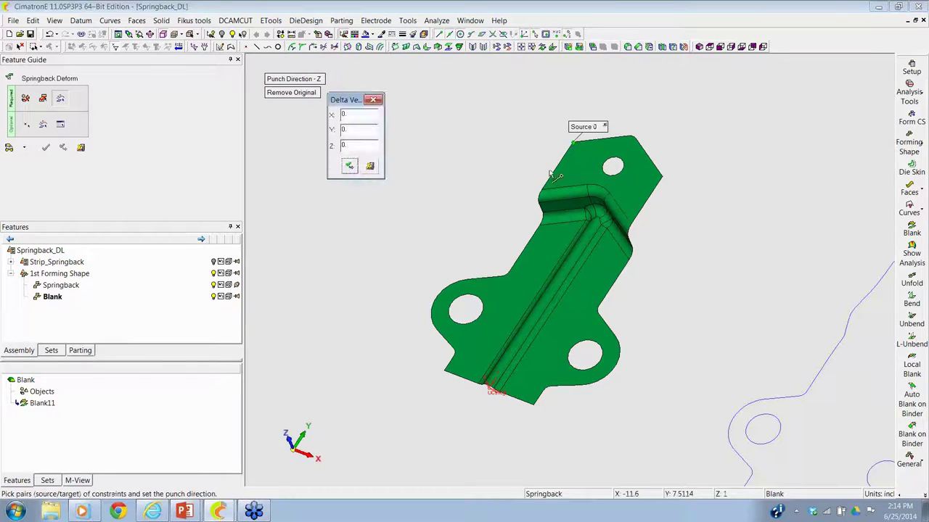
{"action": "type", "text": "-.01"}
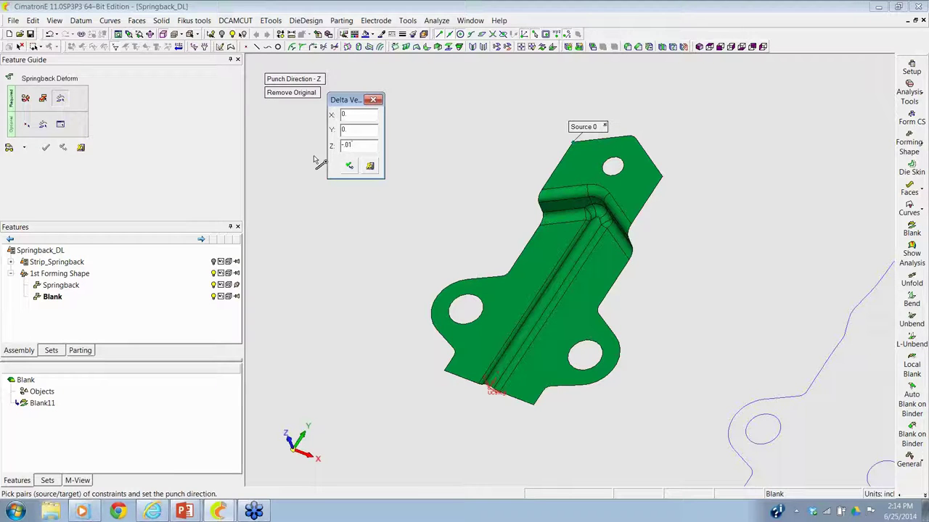
{"action": "left_click", "coordinate": [370, 167]}
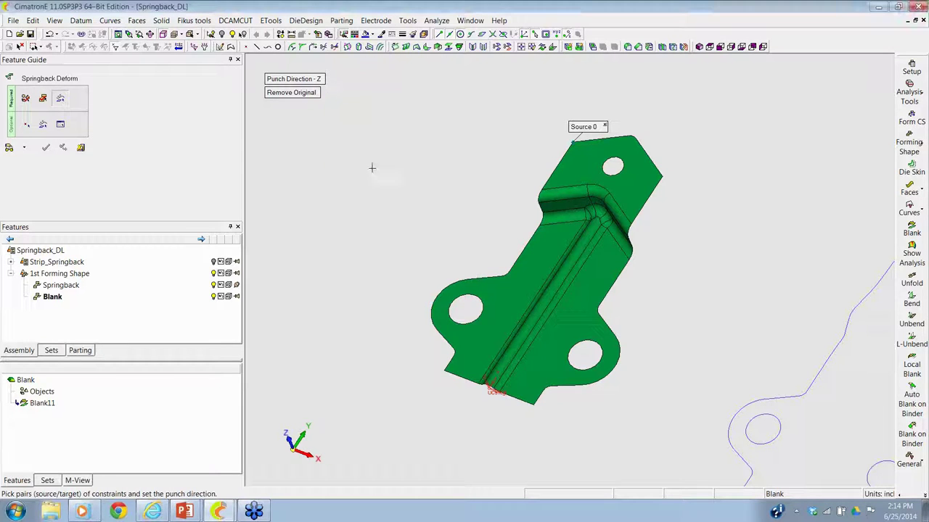
Step: Import the springback analysis points into the Springback Points table and calculate their deformed target points on the opposite side
{"action": "left_click", "coordinate": [61, 124]}
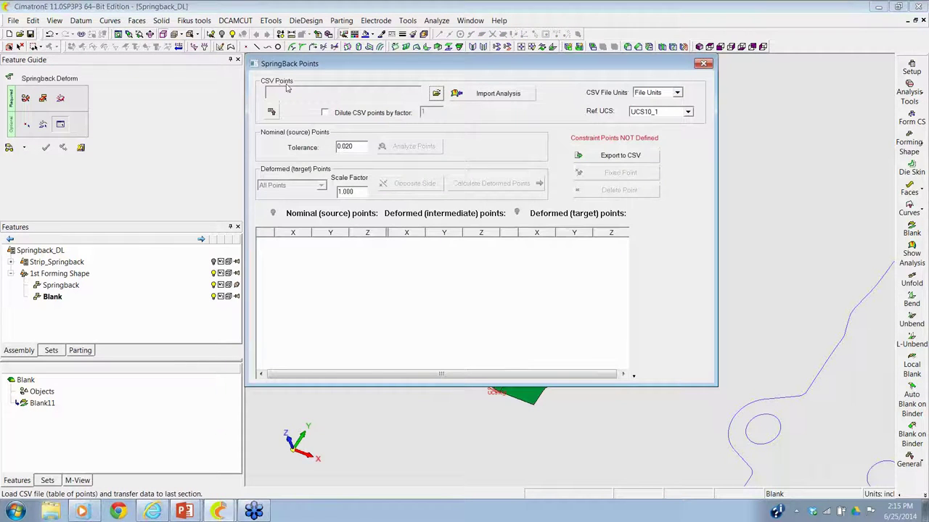
{"action": "left_click", "coordinate": [473, 94]}
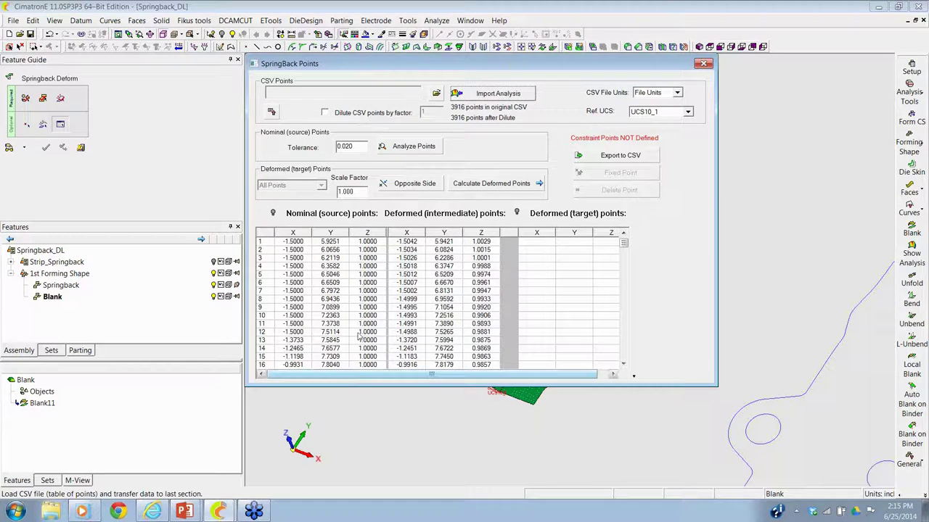
{"action": "left_click", "coordinate": [408, 186]}
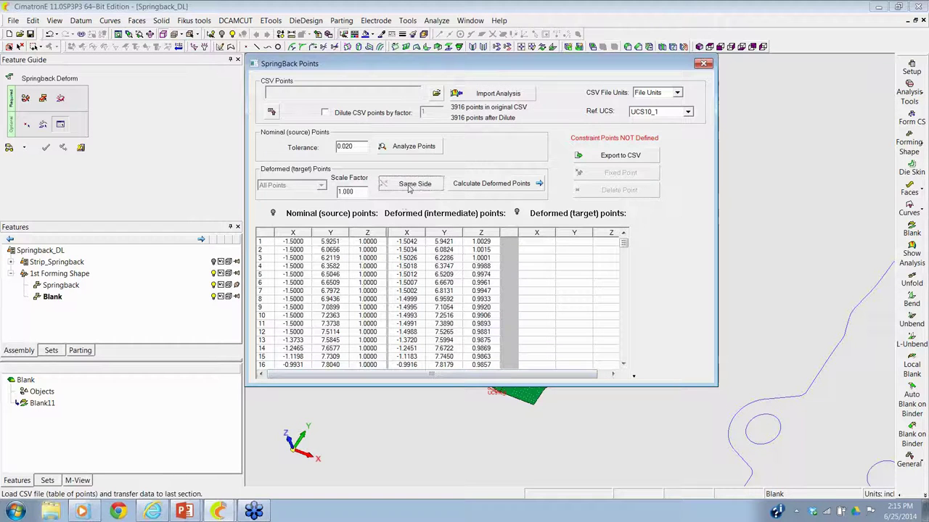
{"action": "left_click", "coordinate": [488, 186]}
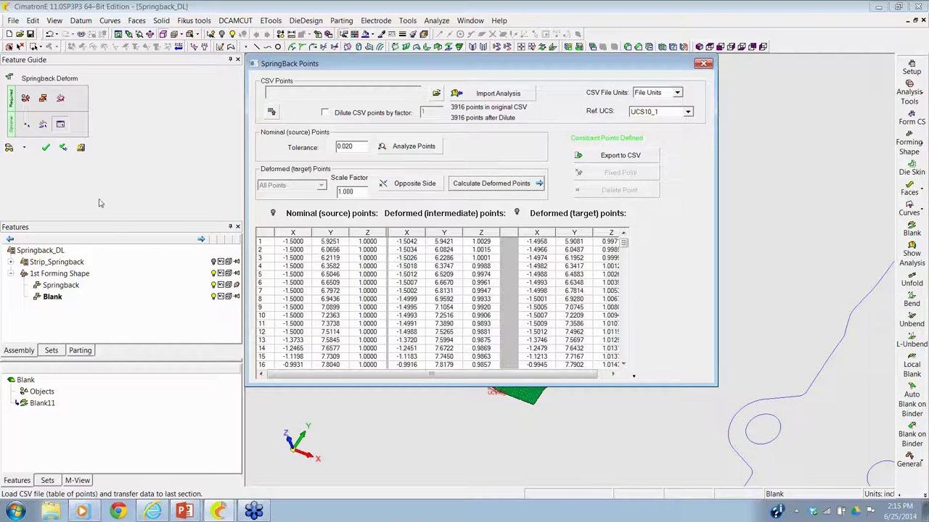
Step: Check the table of defined constraint points and apply the Springback Deform to the formed part's skin
{"action": "left_click", "coordinate": [45, 150]}
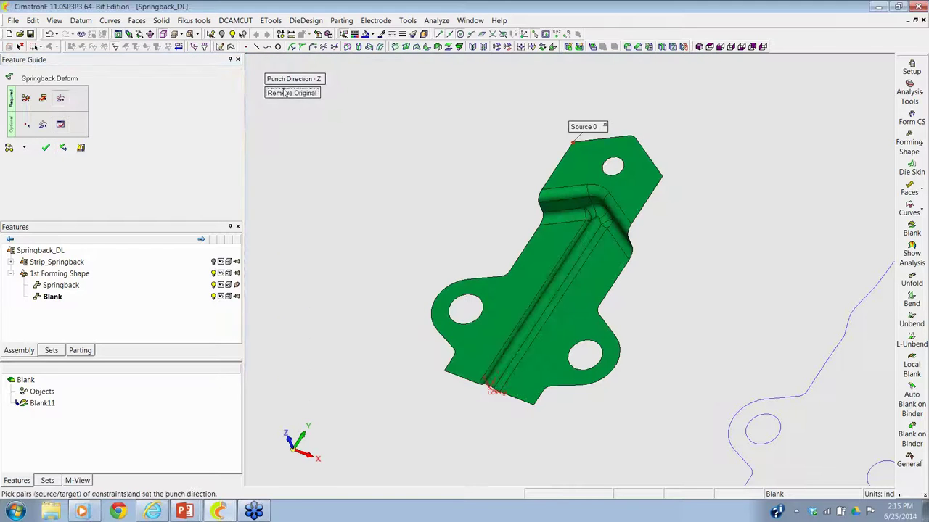
{"action": "left_click", "coordinate": [61, 125]}
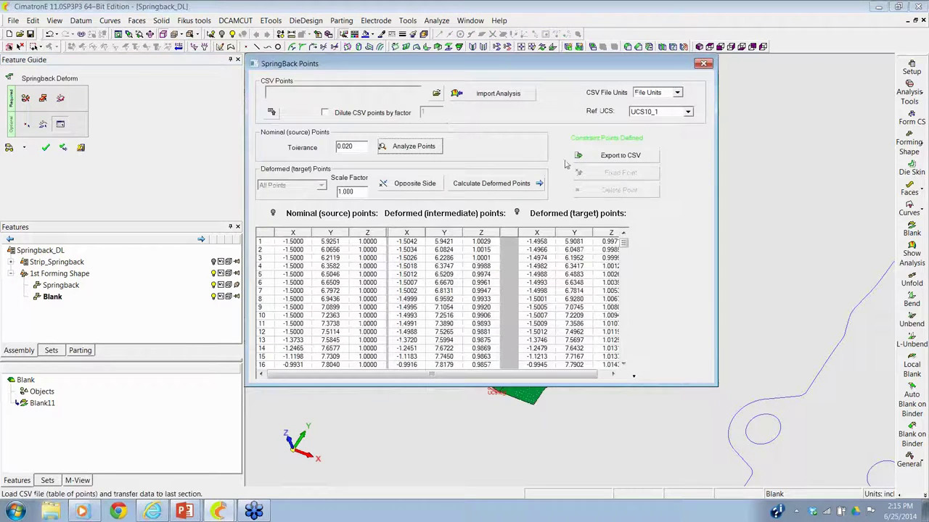
{"action": "left_click", "coordinate": [45, 148]}
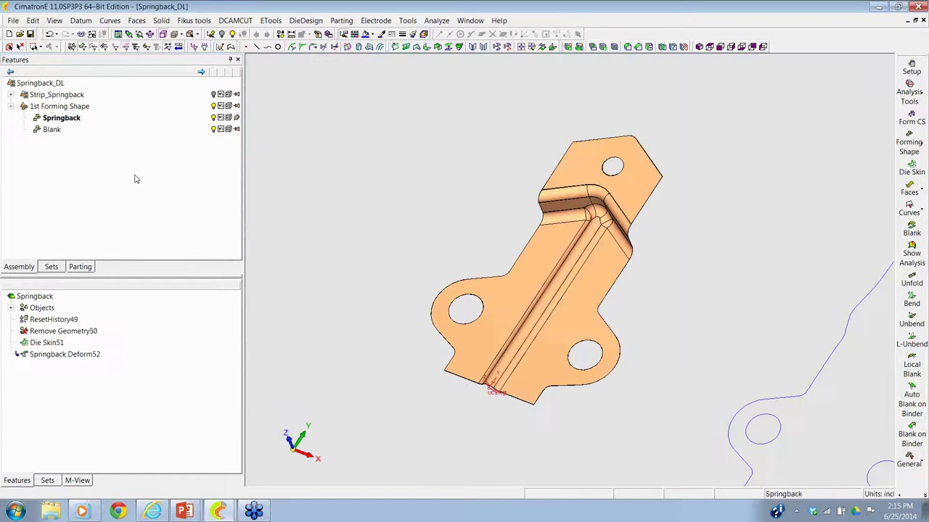
Step: Colour the pointed end's flat face and its adjoining bend fillets green and compare the original and deformed skins there
{"action": "scroll", "coordinate": [417, 172], "scroll_direction": "up", "scroll_amount": 3}
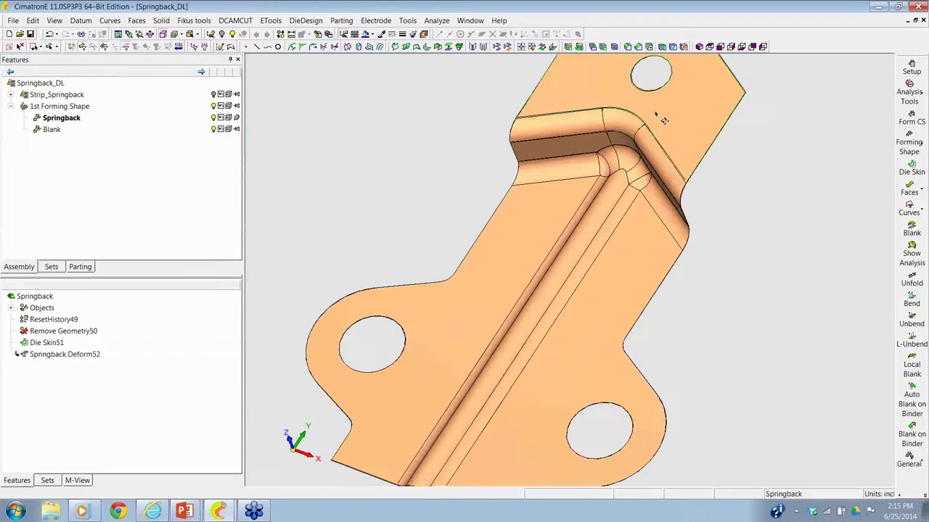
{"action": "left_click", "coordinate": [627, 46]}
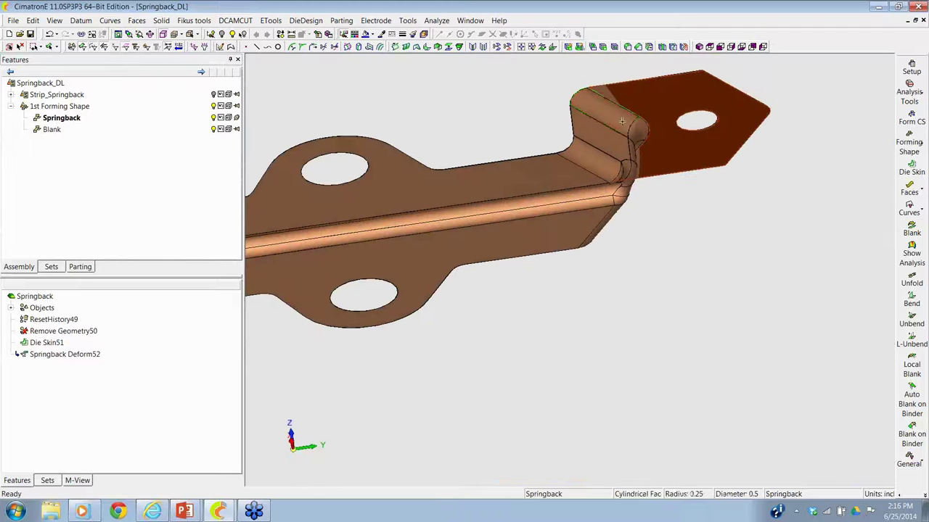
{"action": "left_click_drag", "start_coordinate": [667, 163], "coordinate": [617, 145]}
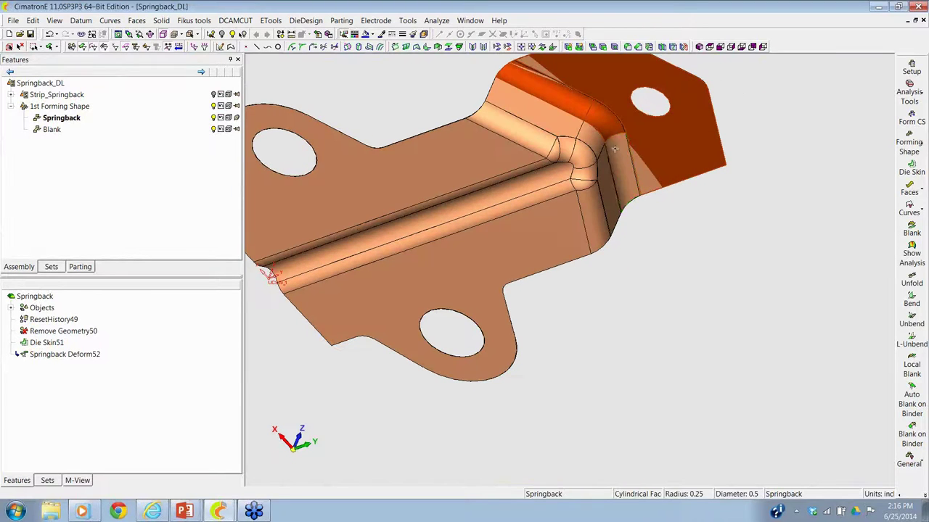
{"action": "left_click", "coordinate": [368, 47]}
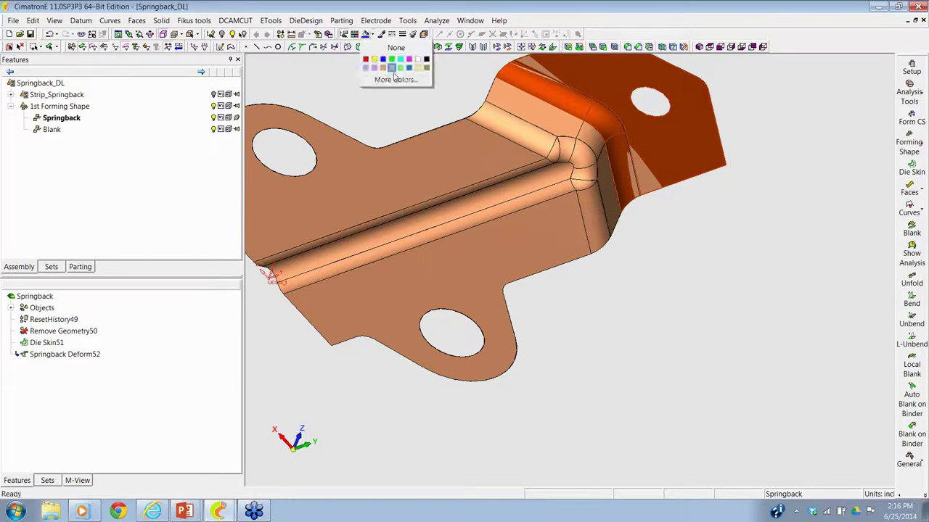
{"action": "left_click", "coordinate": [392, 56]}
{"action": "left_click_drag", "start_coordinate": [392, 56], "coordinate": [490, 185]}
{"action": "scroll", "coordinate": [450, 153], "scroll_direction": "up", "scroll_amount": 5}
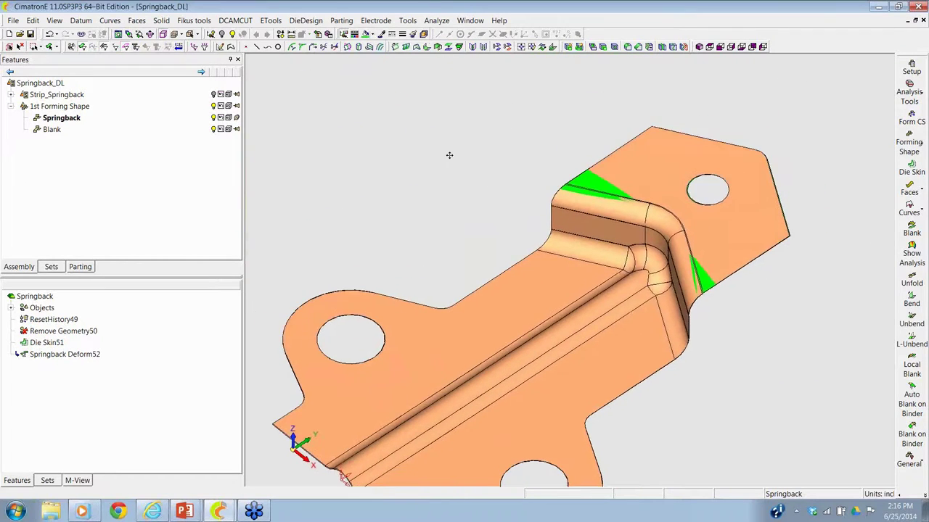
{"action": "scroll", "coordinate": [690, 154], "scroll_direction": "up", "scroll_amount": 2}
{"action": "left_click_drag", "start_coordinate": [690, 154], "coordinate": [674, 139]}
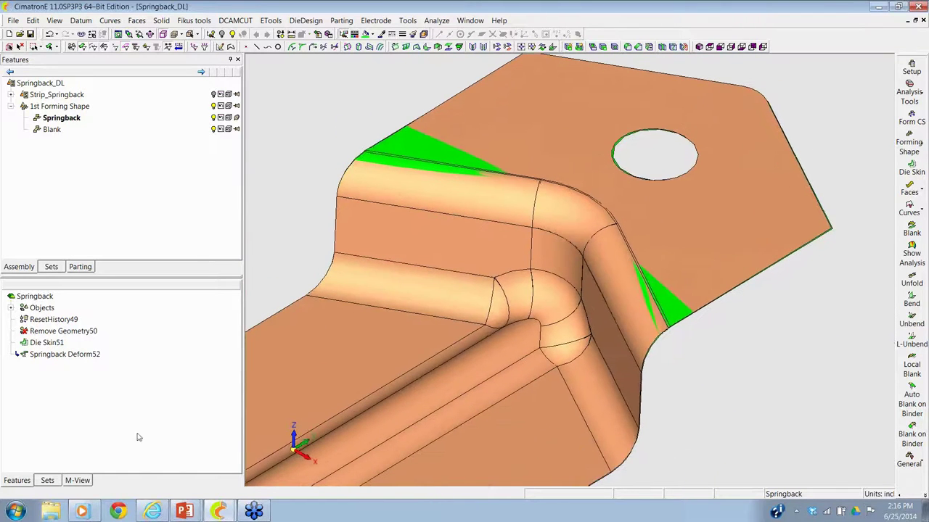
Step: Reopen the Springback Deform feature and examine how its constraint points are spread over the part, keeping the settings
{"action": "right_click", "coordinate": [94, 360]}
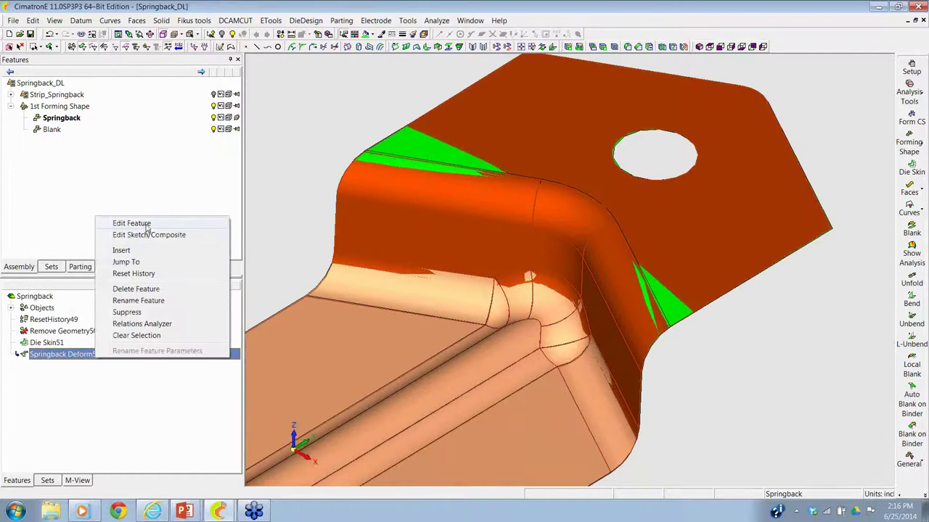
{"action": "left_click", "coordinate": [149, 225]}
{"action": "left_click", "coordinate": [60, 124]}
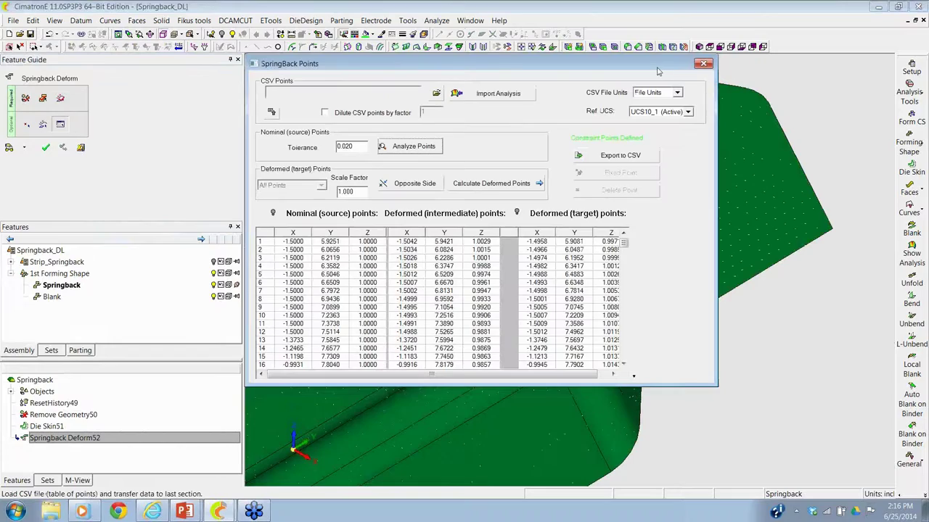
{"action": "left_click_drag", "start_coordinate": [594, 77], "coordinate": [354, 110]}
{"action": "left_click_drag", "start_coordinate": [551, 290], "coordinate": [711, 197]}
{"action": "scroll", "coordinate": [702, 188], "scroll_direction": "down", "scroll_amount": 5}
{"action": "left_click_drag", "start_coordinate": [588, 351], "coordinate": [454, 155]}
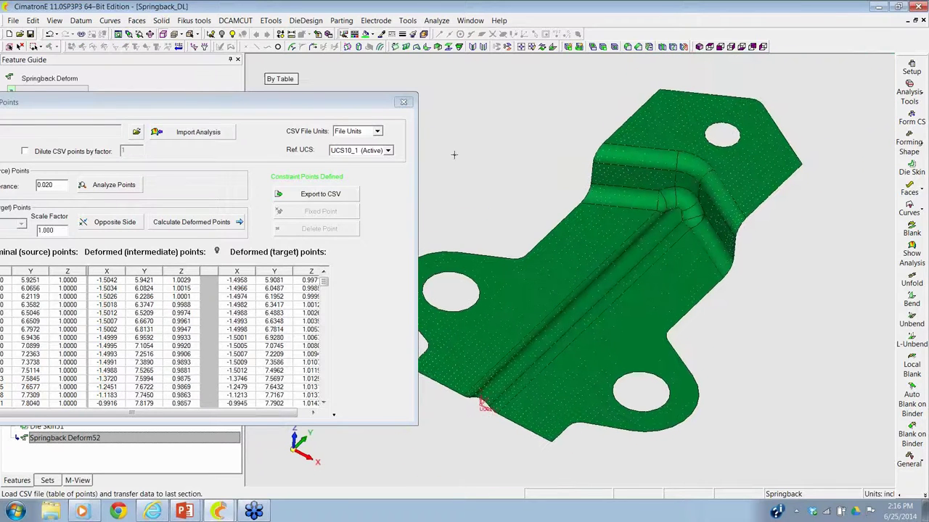
{"action": "left_click", "coordinate": [403, 102]}
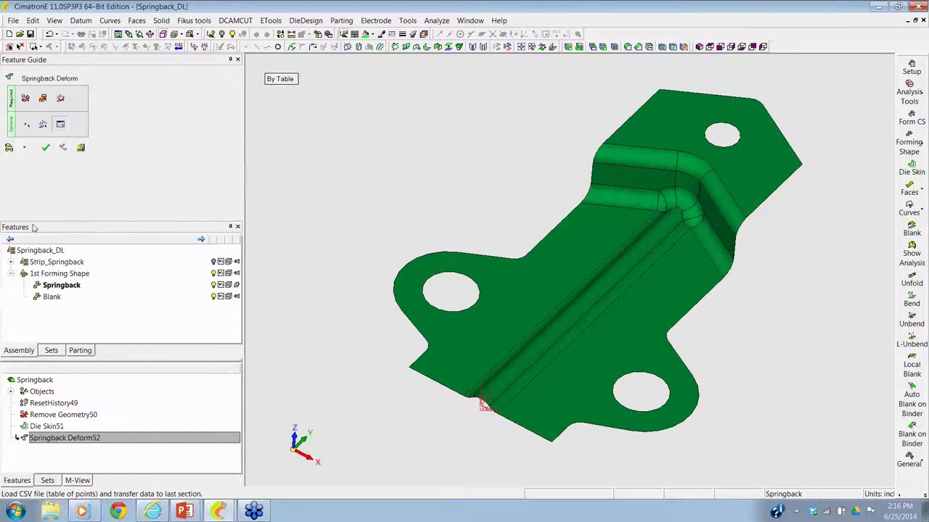
{"action": "left_click", "coordinate": [45, 147]}
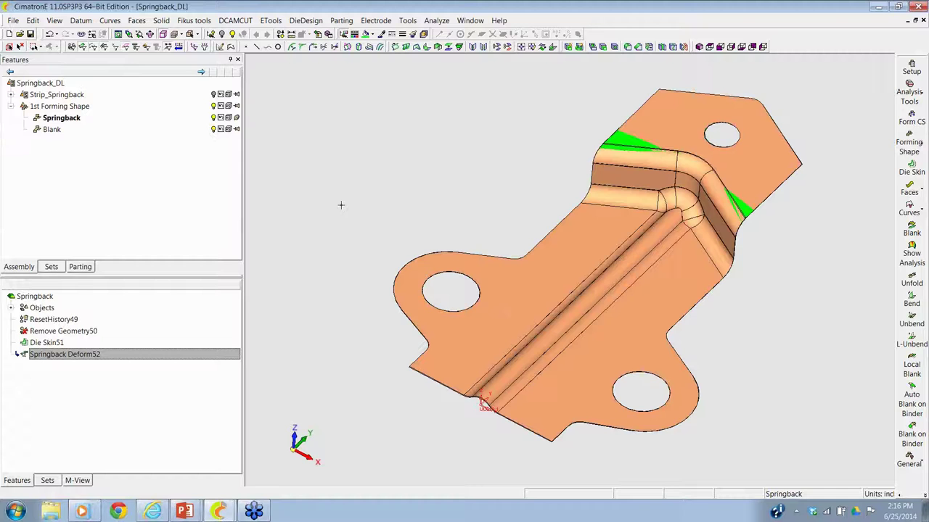
{"action": "key", "text": "alt+Tab"}
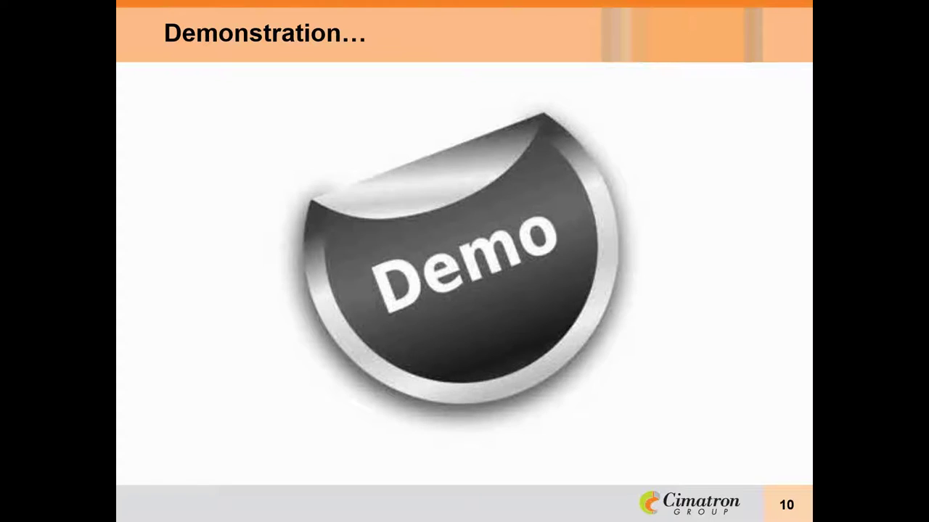
{"action": "key", "text": "Right"}
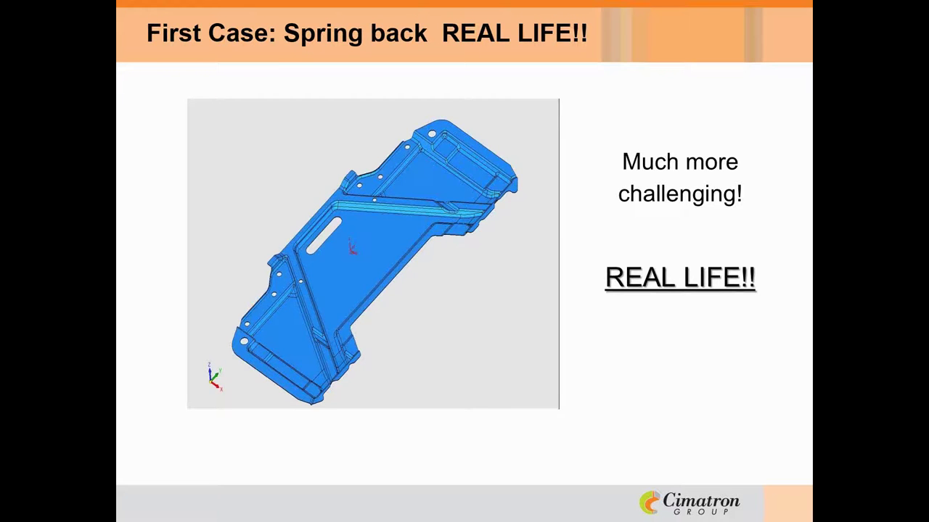
{"action": "key", "text": "Right"}
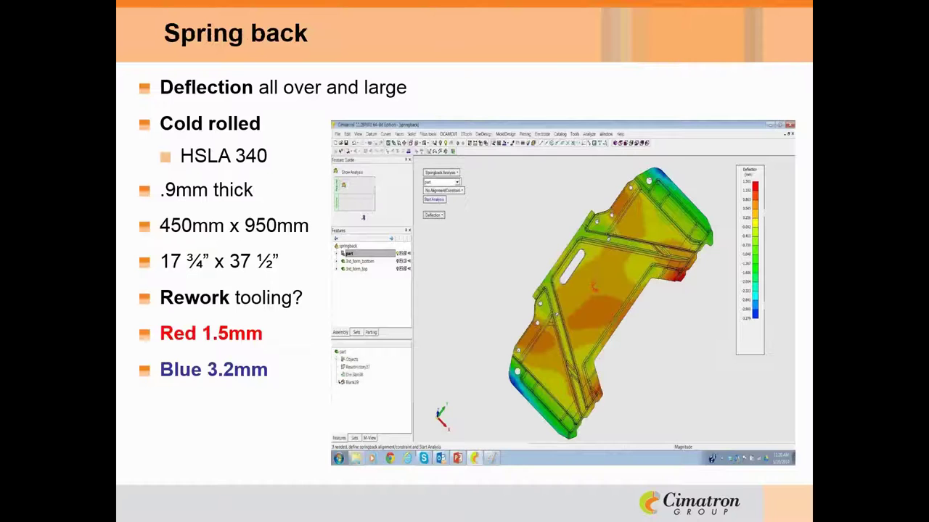
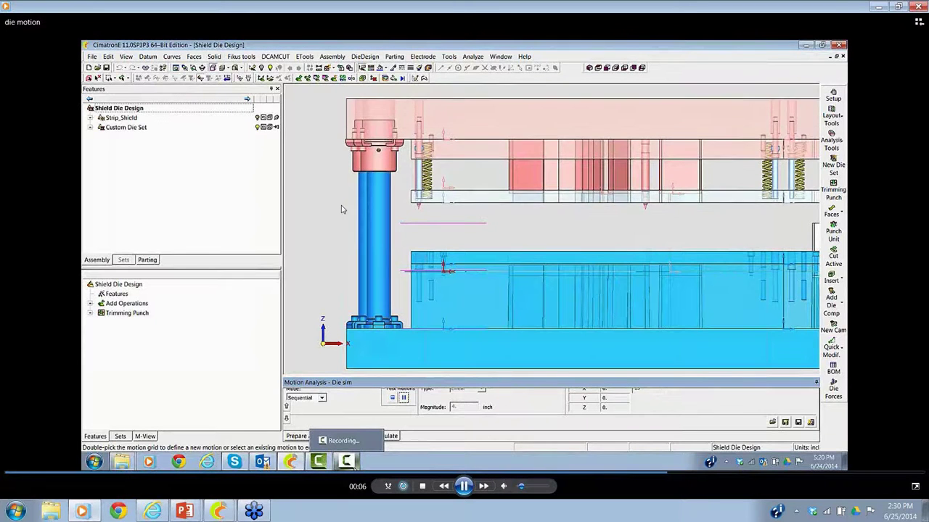
{"action": "key", "text": "alt+Tab"}
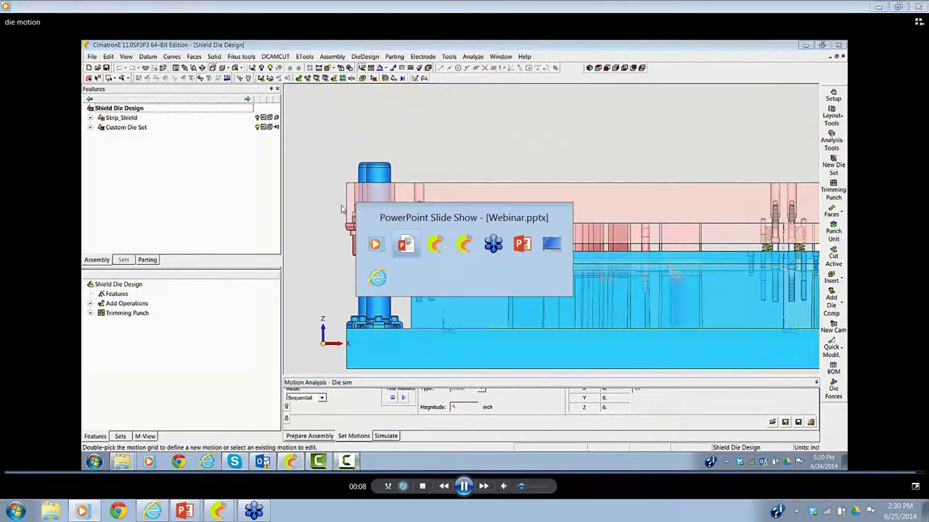
{"action": "key", "text": "alt+Tab"}
{"action": "key", "text": "alt+Tab"}
{"action": "key", "text": "alt+Tab"}
{"action": "key", "text": "alt+Tab"}
{"action": "key", "text": "alt+Tab"}
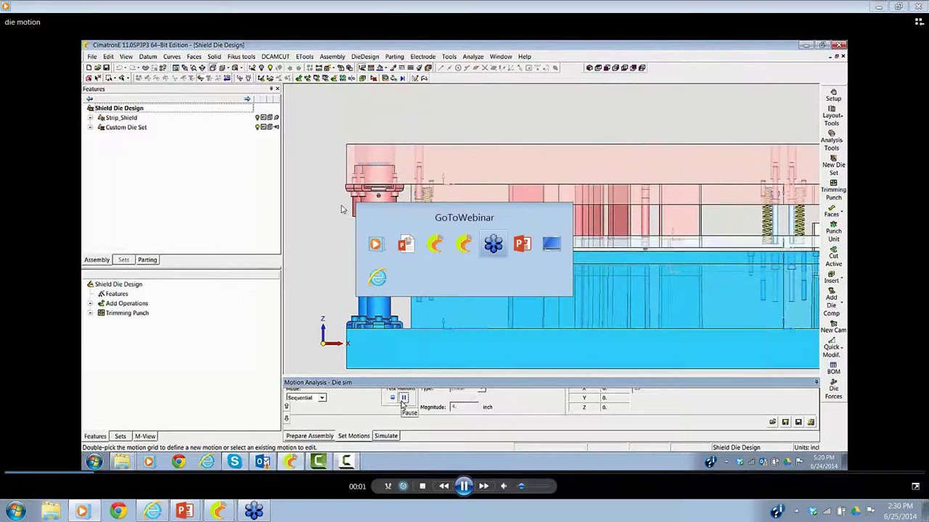
{"action": "key", "text": "alt+Tab"}
{"action": "key", "text": "alt+Tab"}
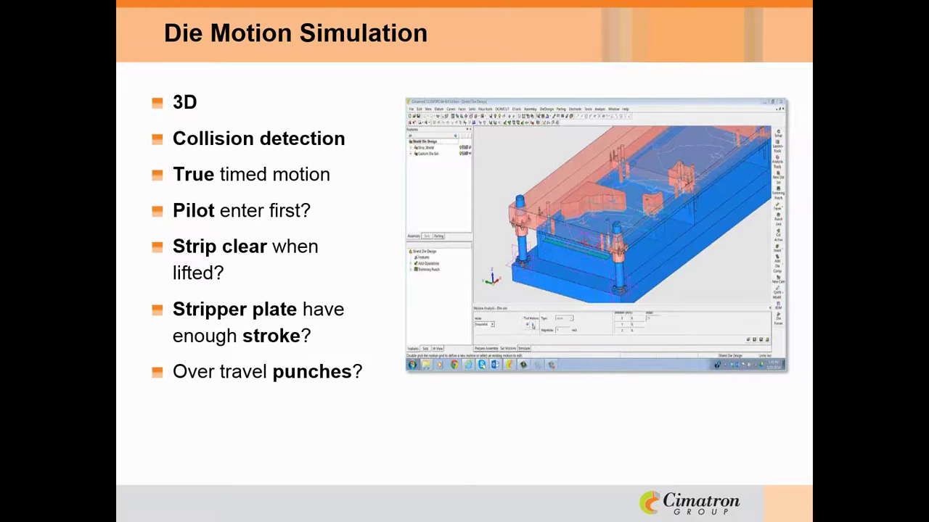
{"action": "key", "text": "alt+Tab"}
{"action": "key", "text": "alt+Tab"}
{"action": "key", "text": "alt+Tab"}
{"action": "key", "text": "alt+Tab"}
{"action": "key", "text": "alt+Tab"}
{"action": "key", "text": "alt+Tab"}
{"action": "key", "text": "alt+Tab"}
{"action": "key", "text": "alt+Tab"}
{"action": "key", "text": "alt+Tab"}
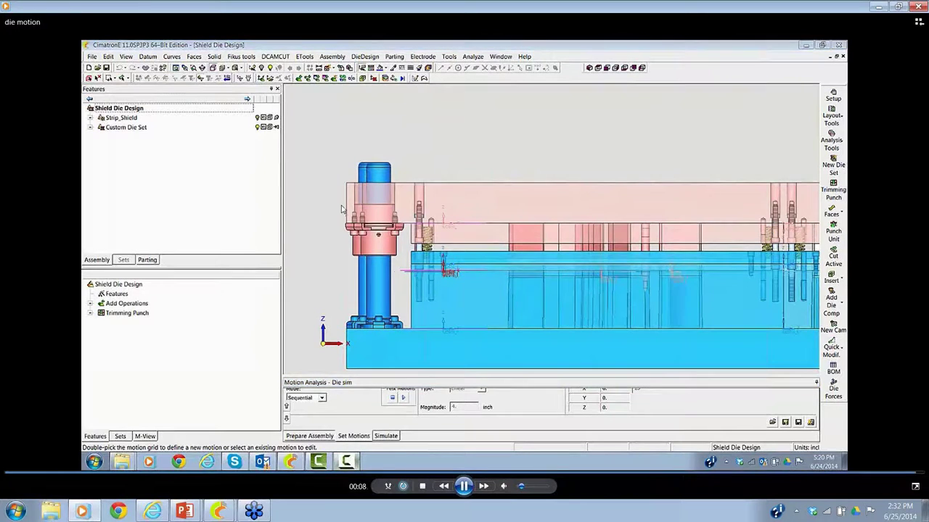
{"action": "key", "text": "alt+Tab"}
{"action": "key", "text": "Tab"}
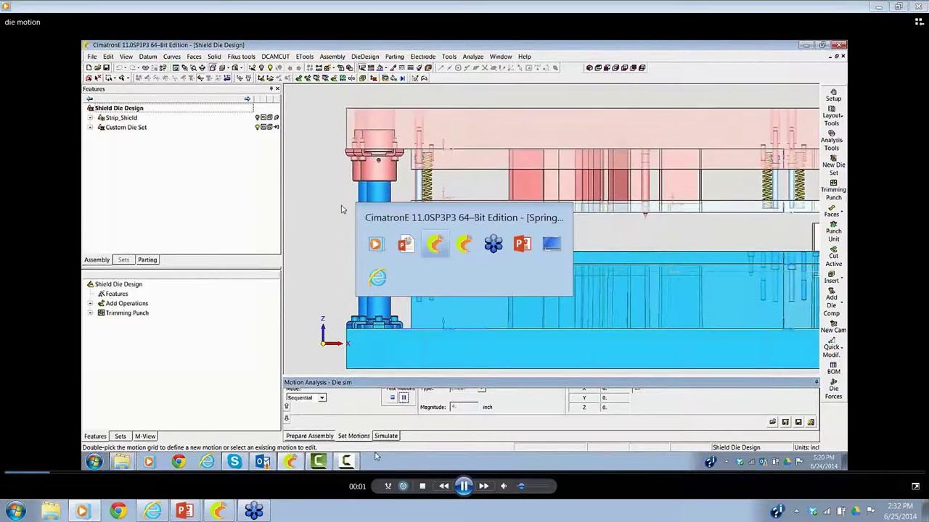
{"action": "key", "text": "Tab"}
{"action": "key", "text": "Tab"}
{"action": "key", "text": "Tab"}
{"action": "key", "text": "Tab"}
{"action": "key", "text": "Tab"}
{"action": "key", "text": "Tab"}
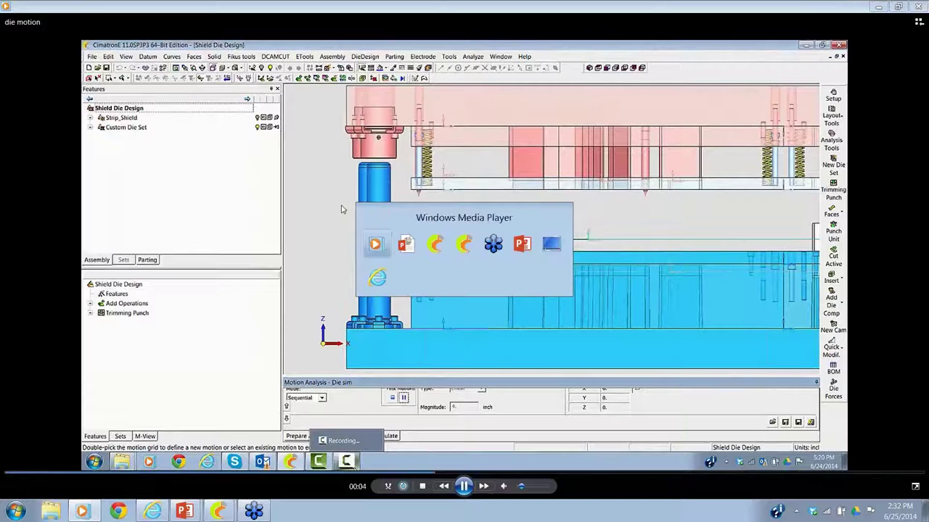
{"action": "key", "text": "Tab"}
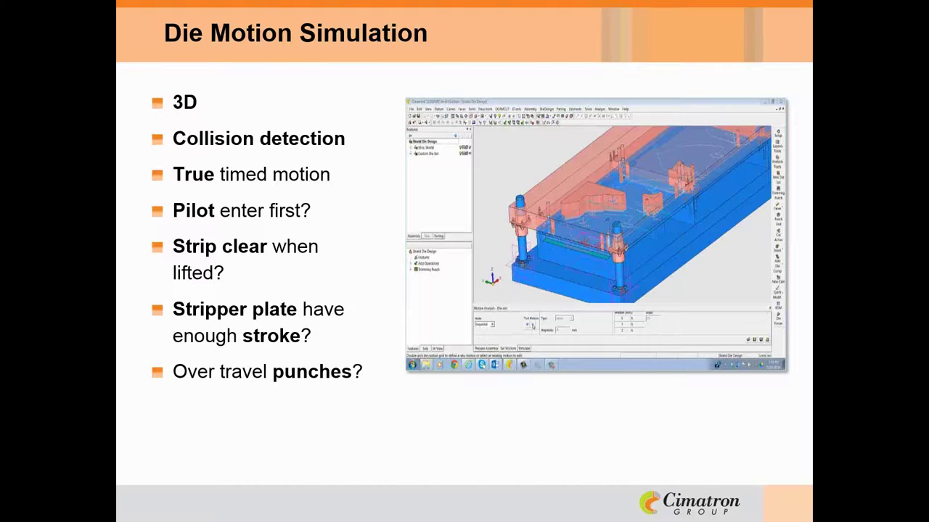
{"action": "key", "text": "Right"}
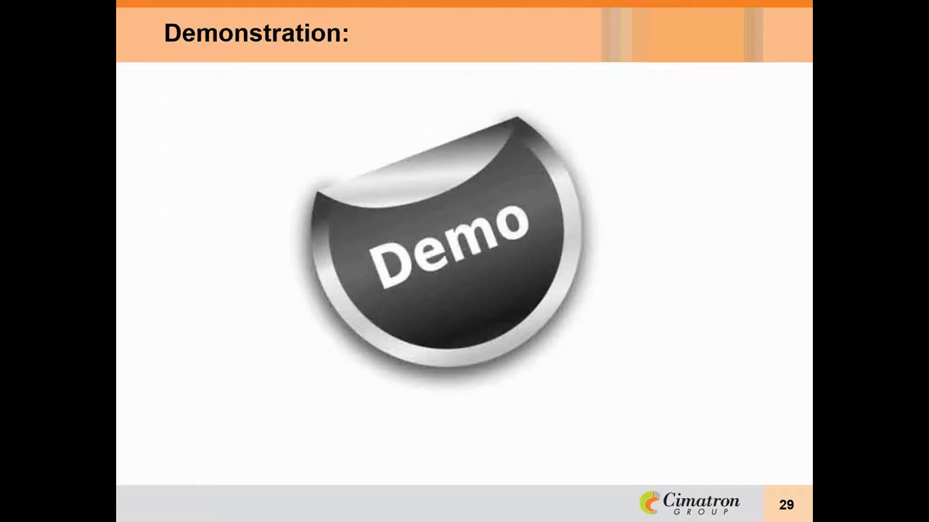
Step: Switch to the CimatronE window with the Simple_DL file and examine the bent bracket from an angled view
{"action": "key", "text": "alt+Tab"}
{"action": "key", "text": "alt+Tab"}
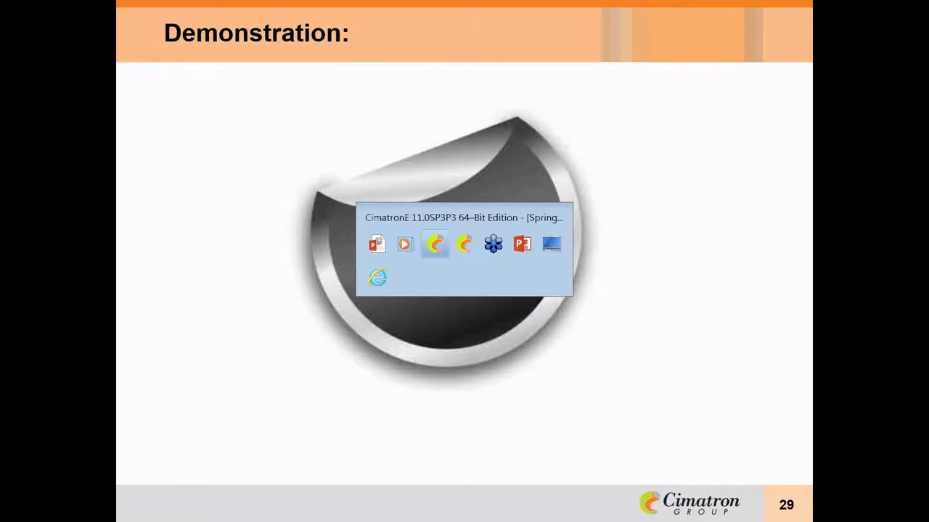
{"action": "key", "text": "alt+Tab"}
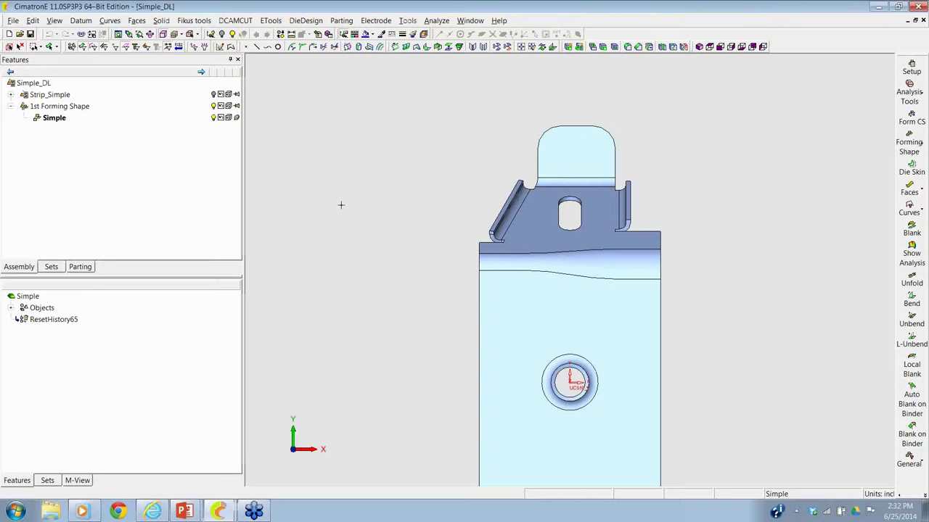
{"action": "scroll", "coordinate": [432, 305], "scroll_direction": "down", "scroll_amount": 4}
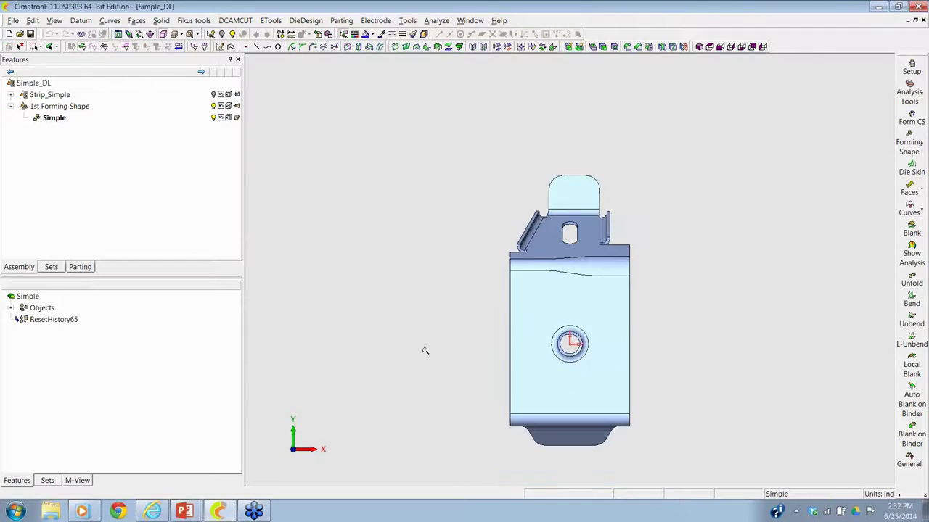
{"action": "left_click_drag", "start_coordinate": [425, 390], "coordinate": [379, 234]}
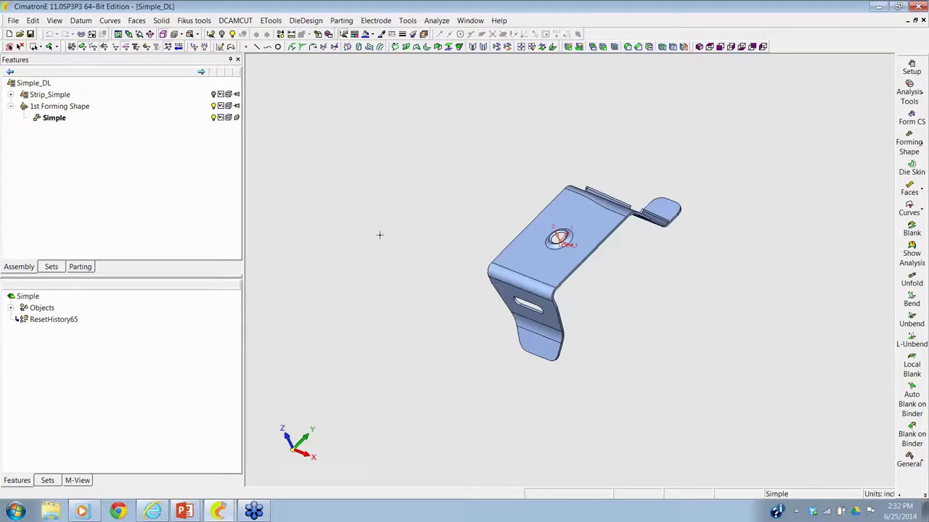
{"action": "left_click_drag", "start_coordinate": [436, 198], "coordinate": [467, 205]}
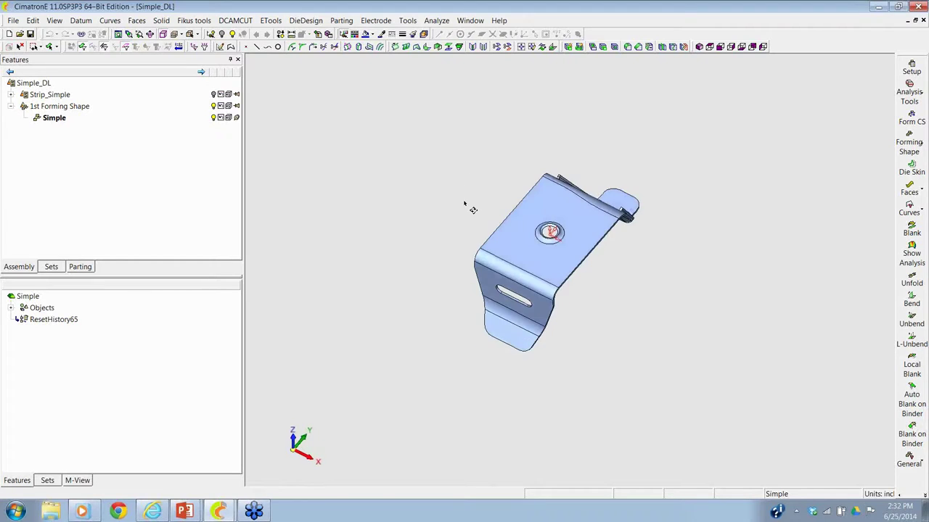
Step: Add a forming shape copied from the Simple bracket with a forming progression of 6
{"action": "left_click", "coordinate": [906, 145]}
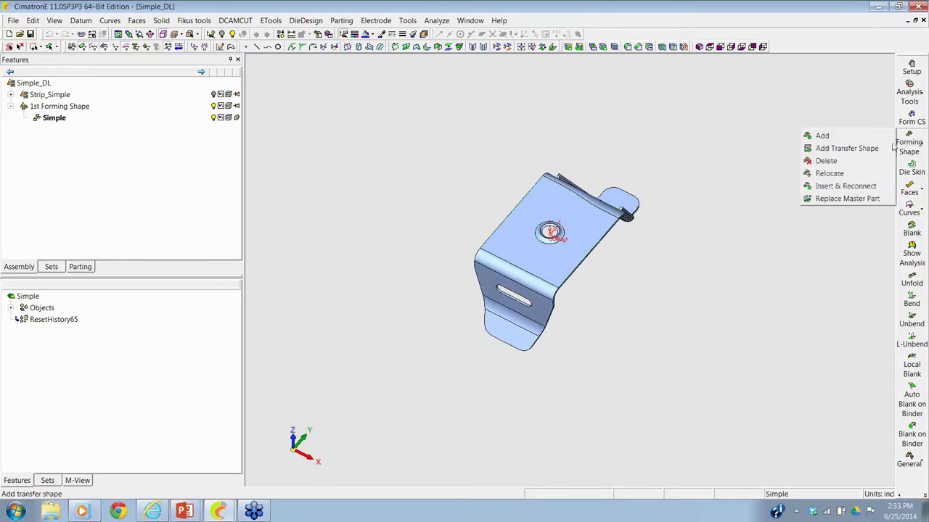
{"action": "left_click", "coordinate": [852, 137]}
{"action": "left_click", "coordinate": [589, 227]}
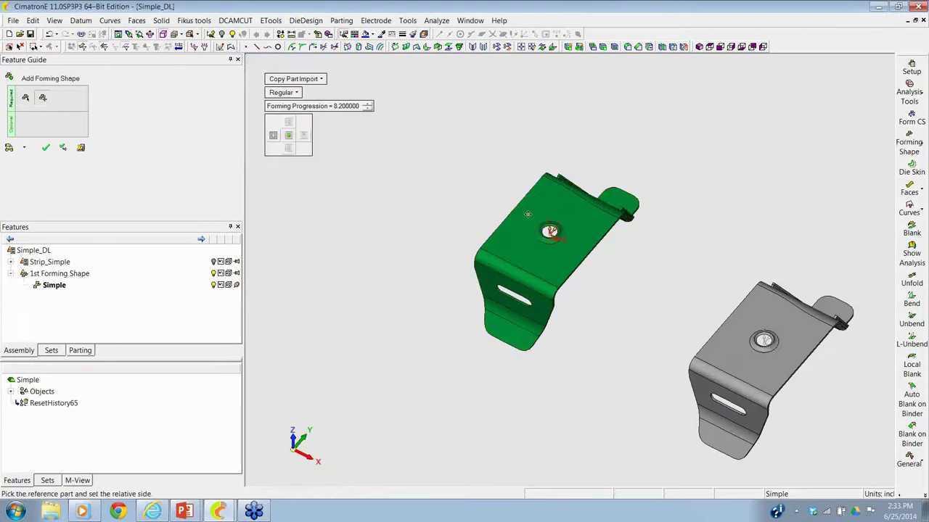
{"action": "left_click", "coordinate": [322, 108]}
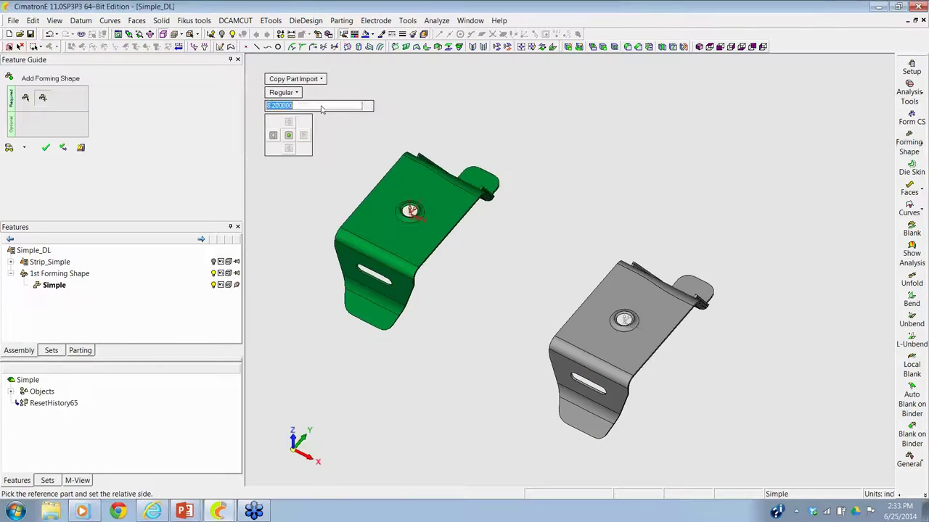
{"action": "key", "text": "Return"}
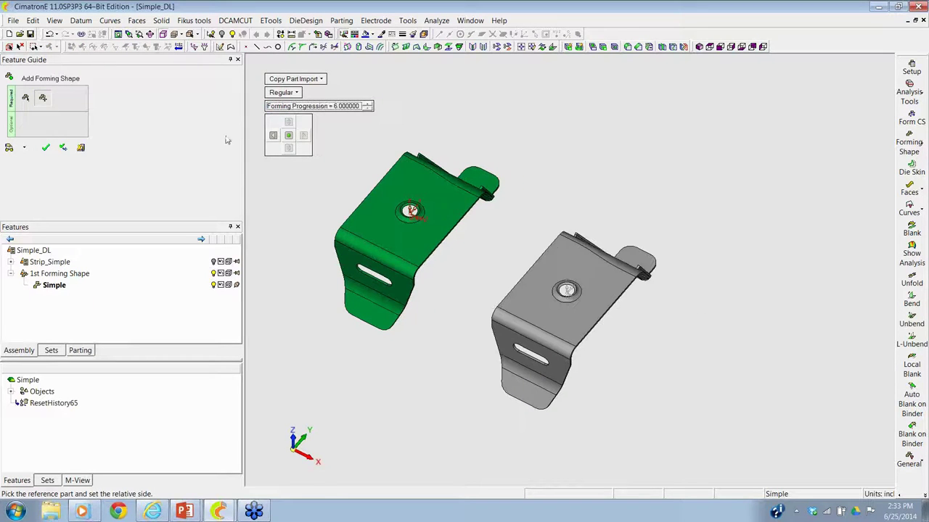
{"action": "left_click", "coordinate": [45, 147]}
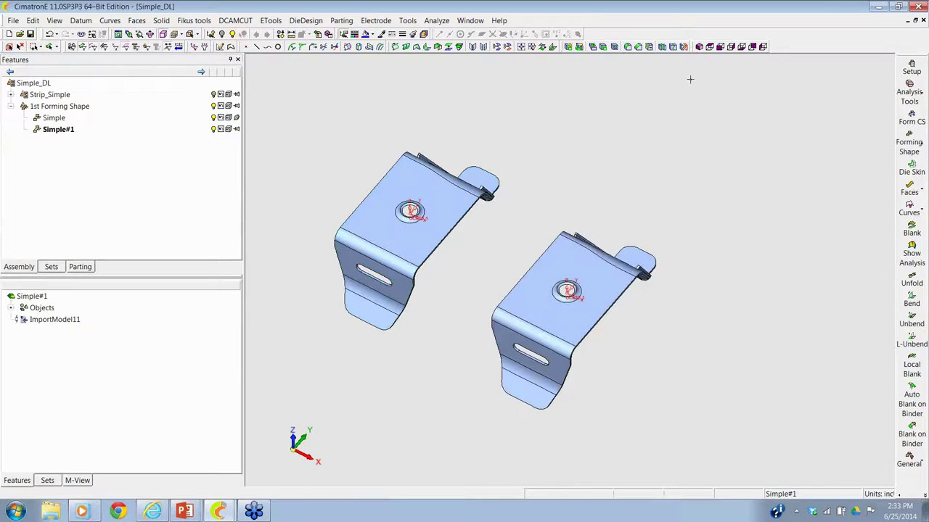
Step: Create a die skin from the upper faces of the copied bracket and update the setup thickness to match it
{"action": "left_click", "coordinate": [911, 167]}
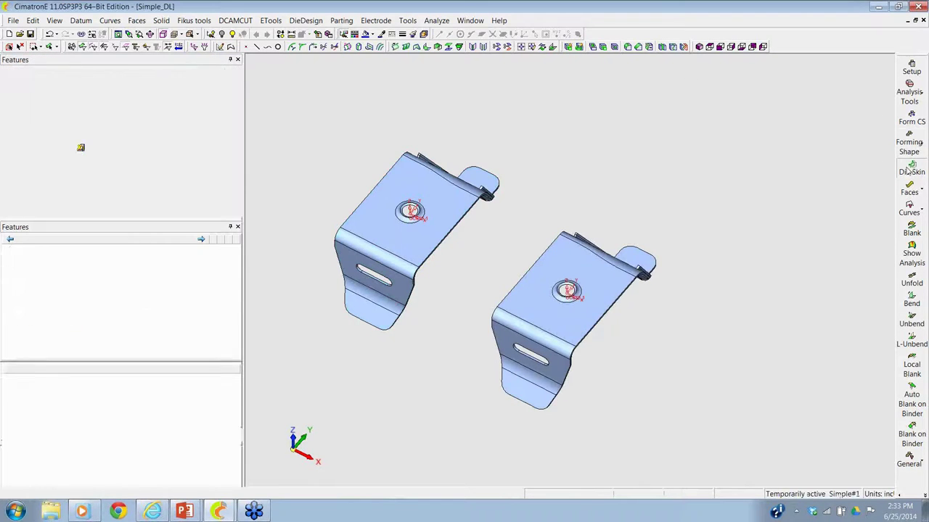
{"action": "left_click", "coordinate": [614, 303]}
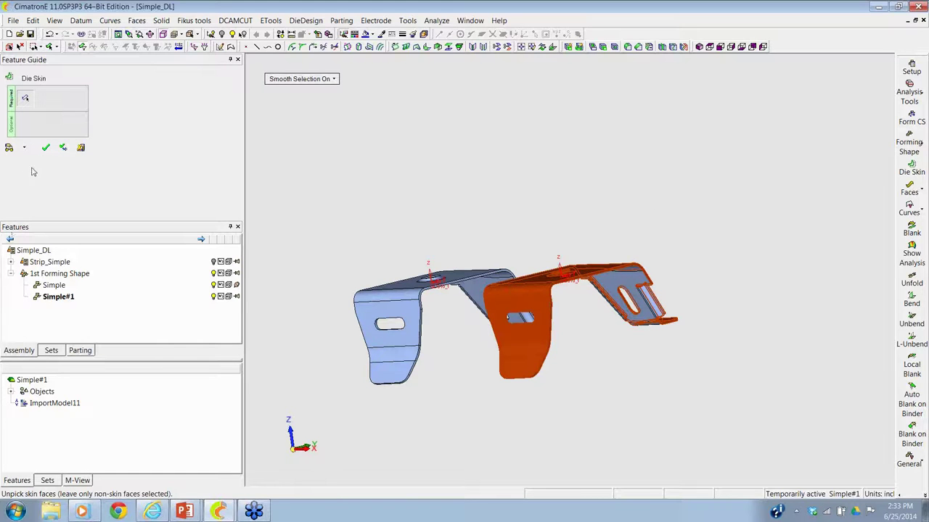
{"action": "left_click", "coordinate": [45, 148]}
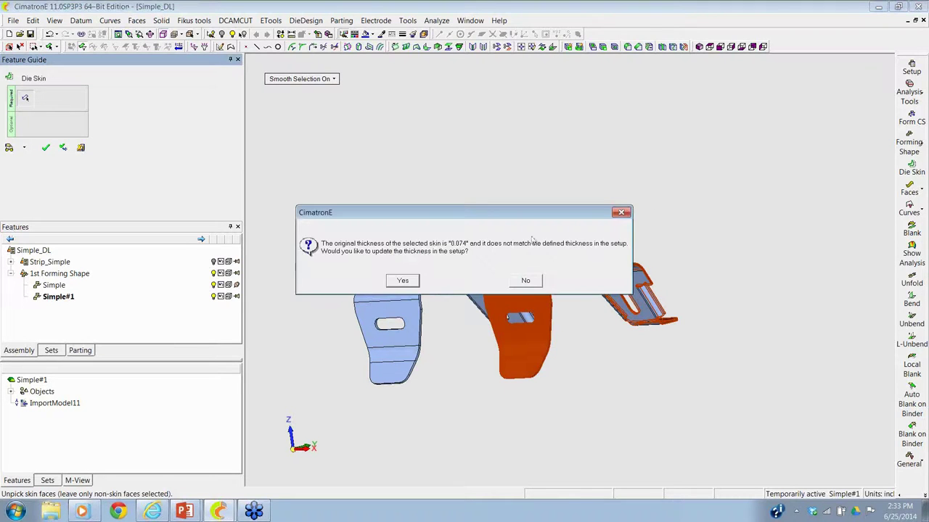
{"action": "left_click", "coordinate": [402, 281]}
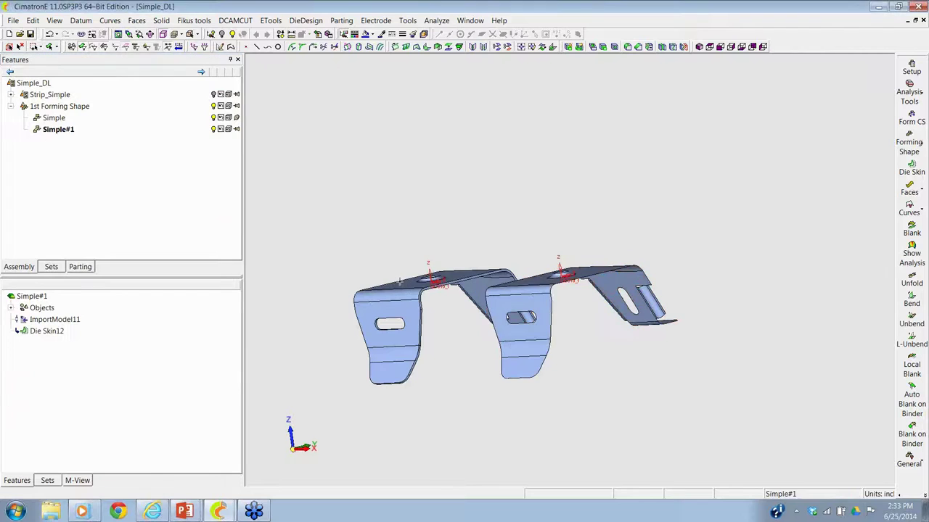
Step: Set the forming material to CRCA within the AISI standard in the strip layout setup
{"action": "left_click", "coordinate": [903, 69]}
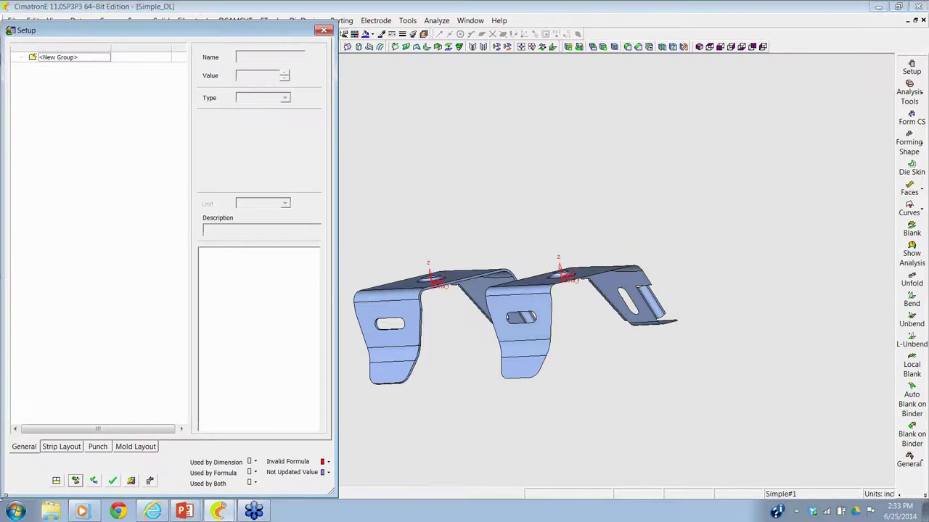
{"action": "left_click", "coordinate": [68, 450]}
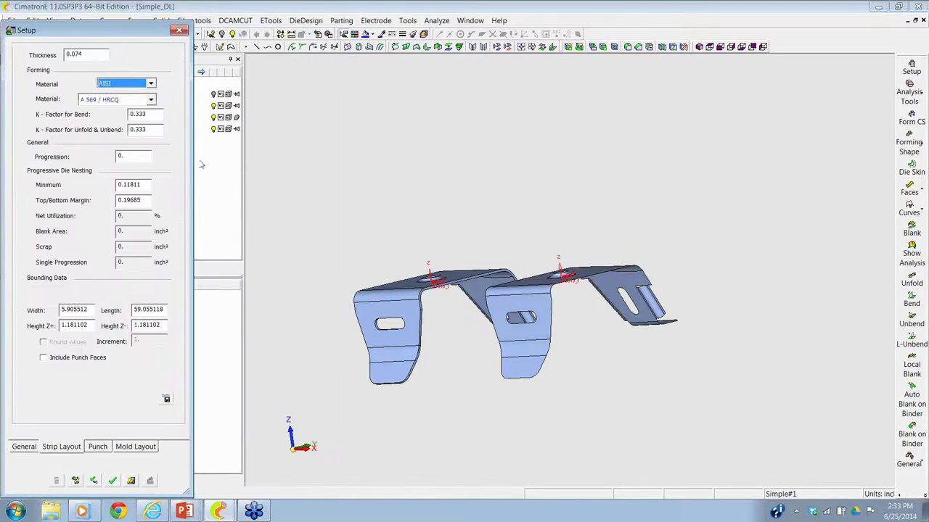
{"action": "left_click", "coordinate": [151, 99]}
{"action": "scroll", "coordinate": [152, 138], "scroll_direction": "down", "scroll_amount": 3}
{"action": "scroll", "coordinate": [152, 138], "scroll_direction": "down", "scroll_amount": 2}
{"action": "scroll", "coordinate": [151, 116], "scroll_direction": "up", "scroll_amount": 2}
{"action": "left_click", "coordinate": [120, 114]}
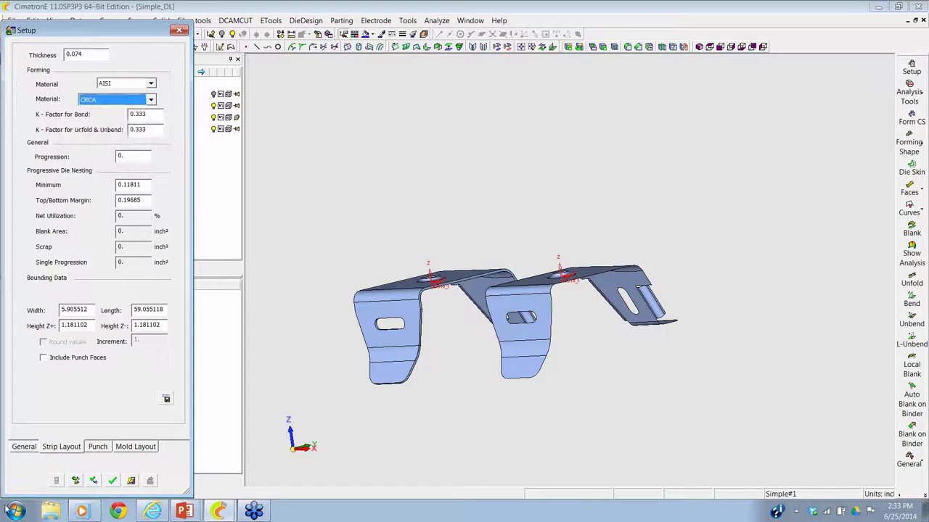
{"action": "left_click", "coordinate": [113, 481]}
Step: Create a flat blank from all skin faces of the copied bracket with the default blank parameters
{"action": "left_click_drag", "start_coordinate": [483, 205], "coordinate": [479, 259]}
{"action": "left_click_drag", "start_coordinate": [499, 228], "coordinate": [613, 233]}
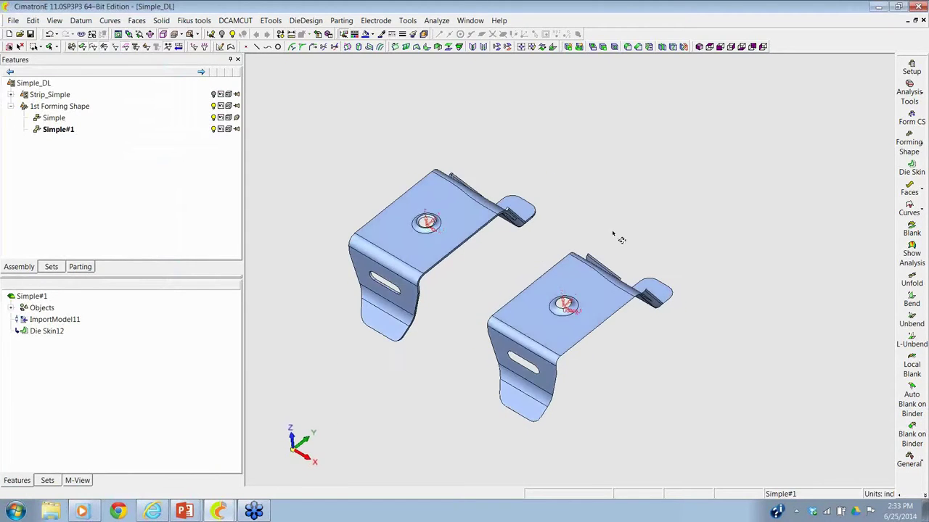
{"action": "left_click", "coordinate": [911, 229]}
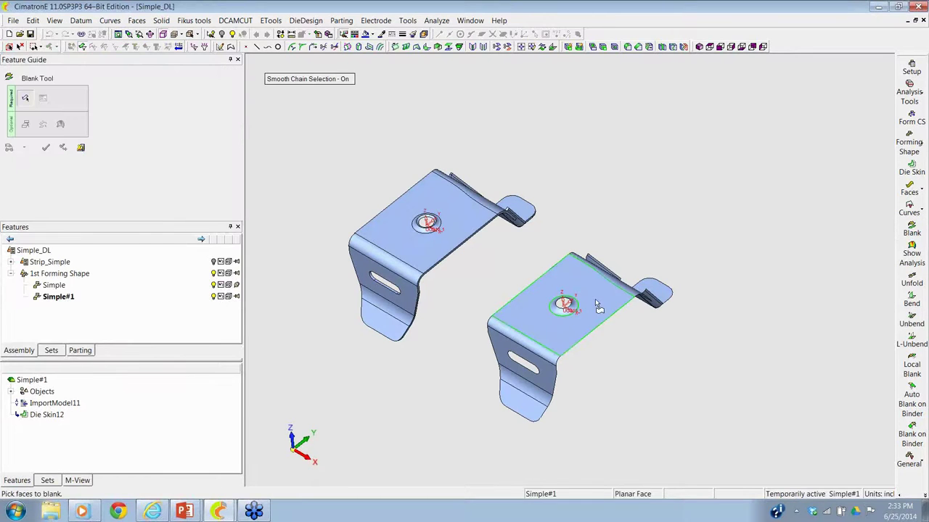
{"action": "left_click", "coordinate": [599, 304]}
{"action": "middle_click", "coordinate": [616, 233]}
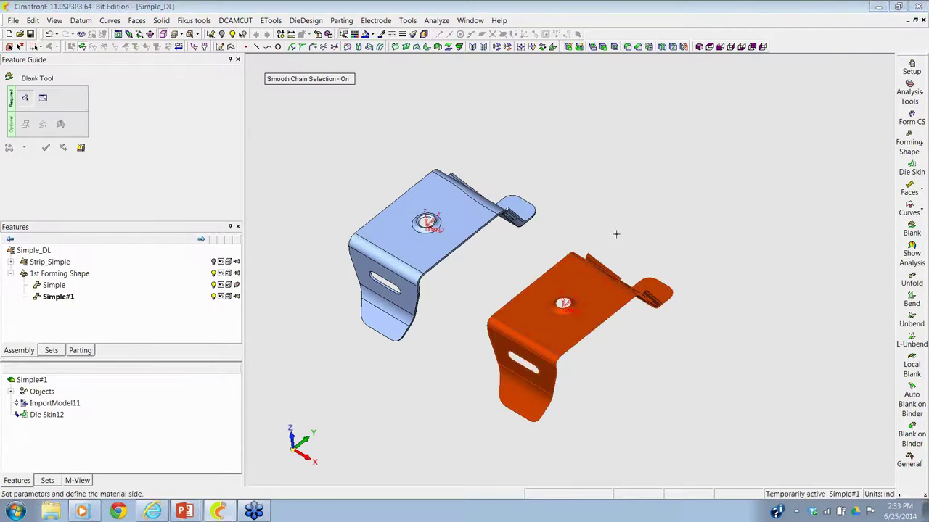
{"action": "left_click", "coordinate": [46, 148]}
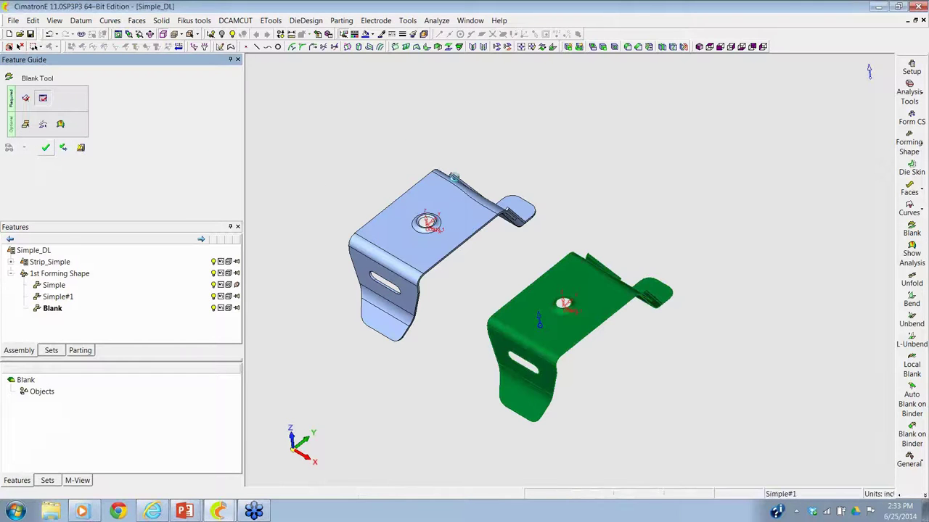
Step: Show the thickness strain analysis on the skinned bracket, then its safety zone analysis
{"action": "left_click", "coordinate": [911, 251]}
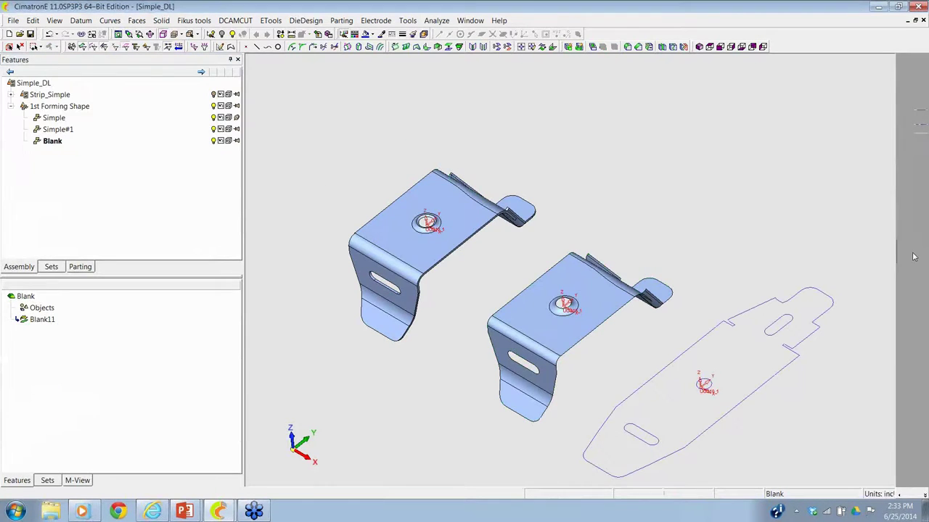
{"action": "left_click_drag", "start_coordinate": [314, 123], "coordinate": [581, 239]}
{"action": "mouse_move", "coordinate": [589, 287]}
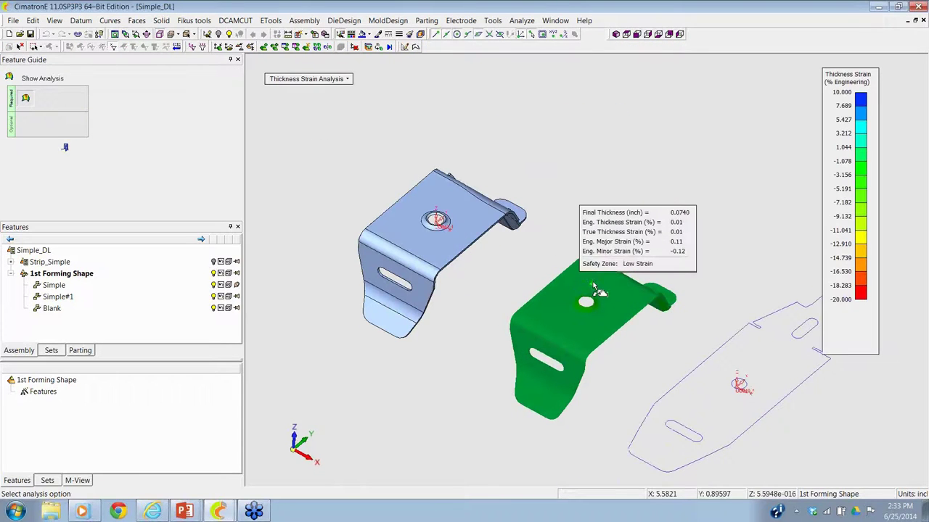
{"action": "left_click", "coordinate": [327, 80]}
{"action": "left_click", "coordinate": [326, 113]}
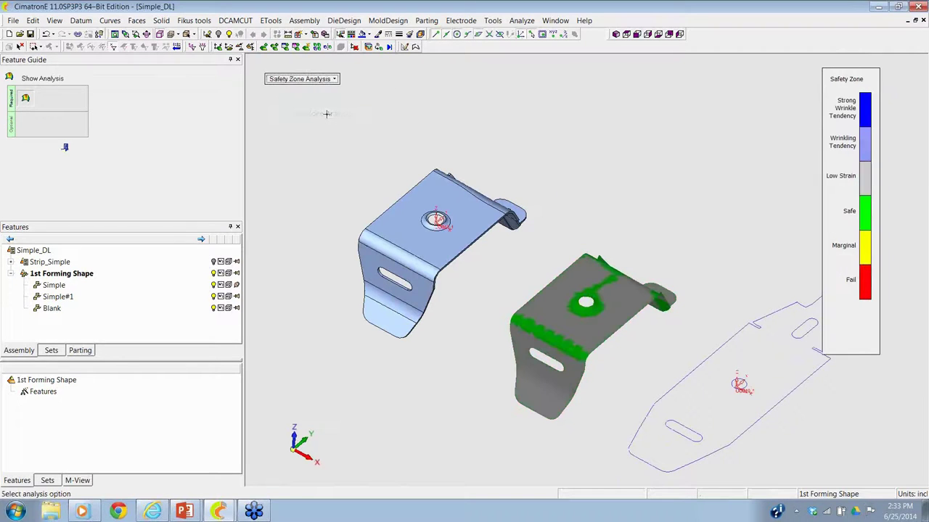
Step: Run the springback analysis on Simple#1 without alignment or constraint, inspect the magnitude on both end flanges and close the analysis
{"action": "left_click", "coordinate": [319, 79]}
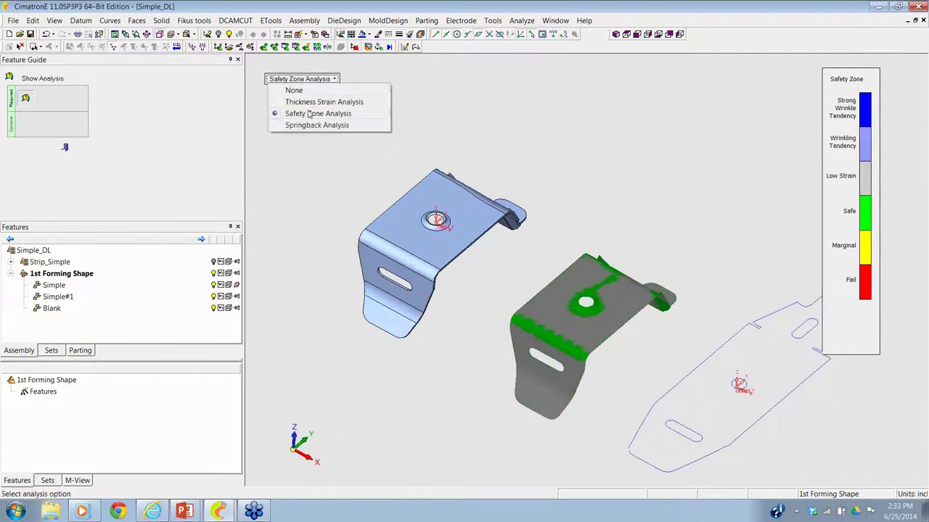
{"action": "left_click", "coordinate": [314, 126]}
{"action": "left_click", "coordinate": [290, 120]}
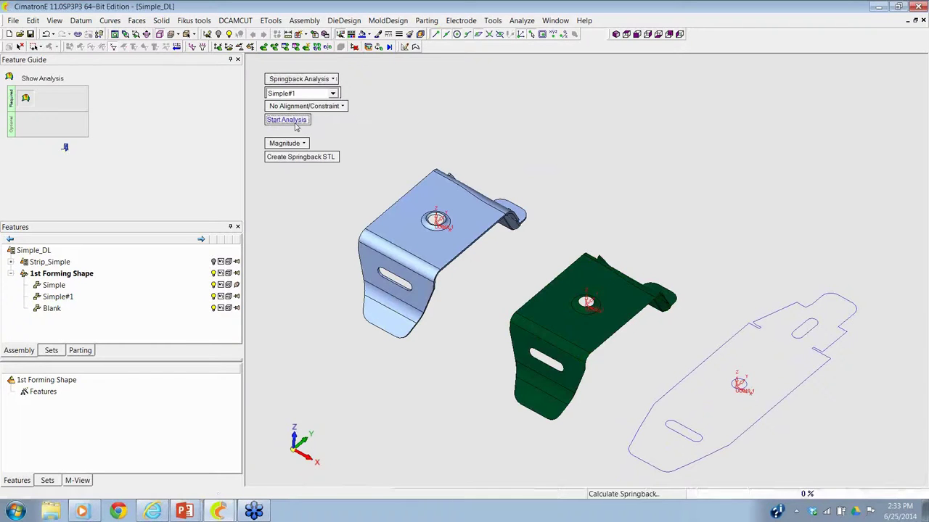
{"action": "left_click_drag", "start_coordinate": [472, 128], "coordinate": [475, 162]}
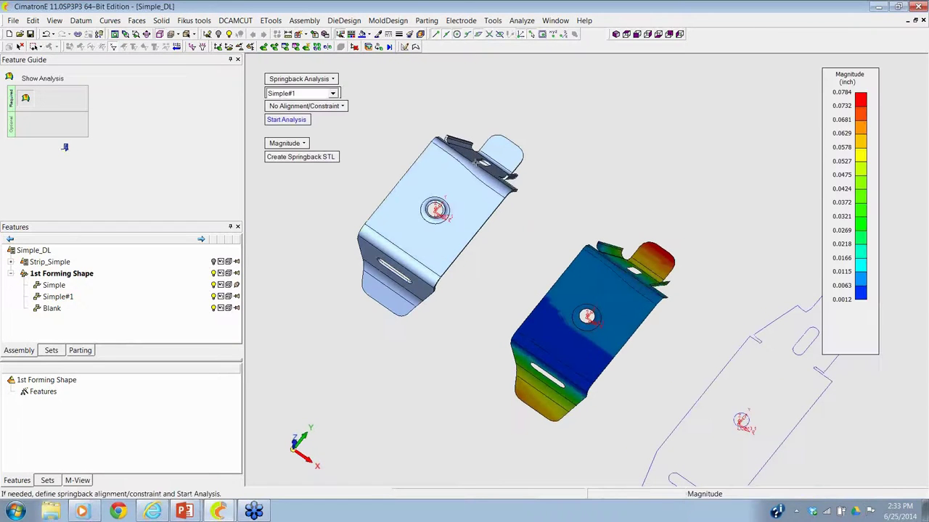
{"action": "mouse_move", "coordinate": [666, 250]}
{"action": "left_click_drag", "start_coordinate": [666, 250], "coordinate": [448, 232]}
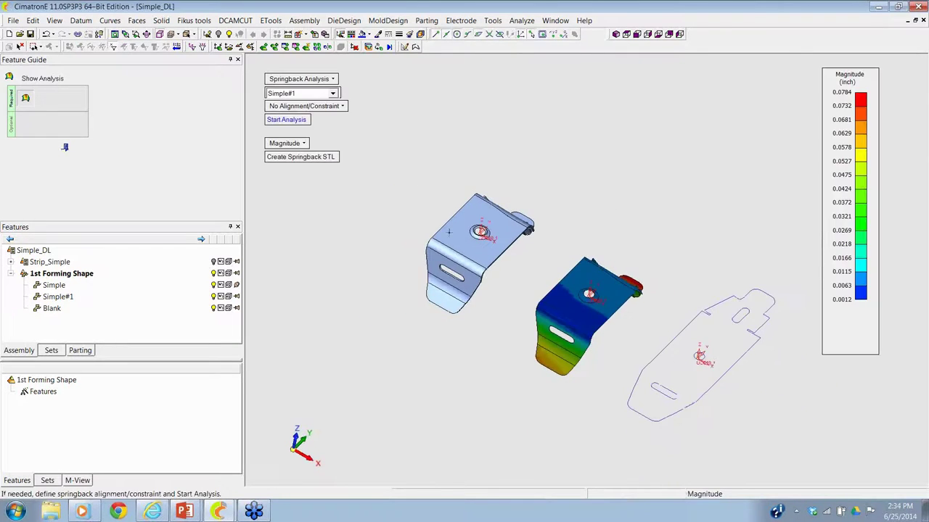
{"action": "middle_click", "coordinate": [70, 78]}
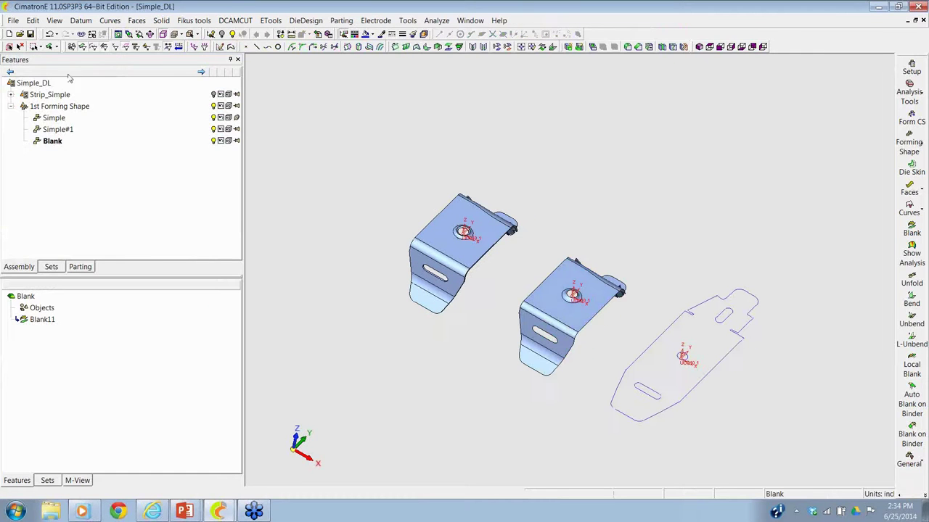
Step: Undo the creation of the flat blank so only the two bracket shapes remain
{"action": "left_click", "coordinate": [49, 42]}
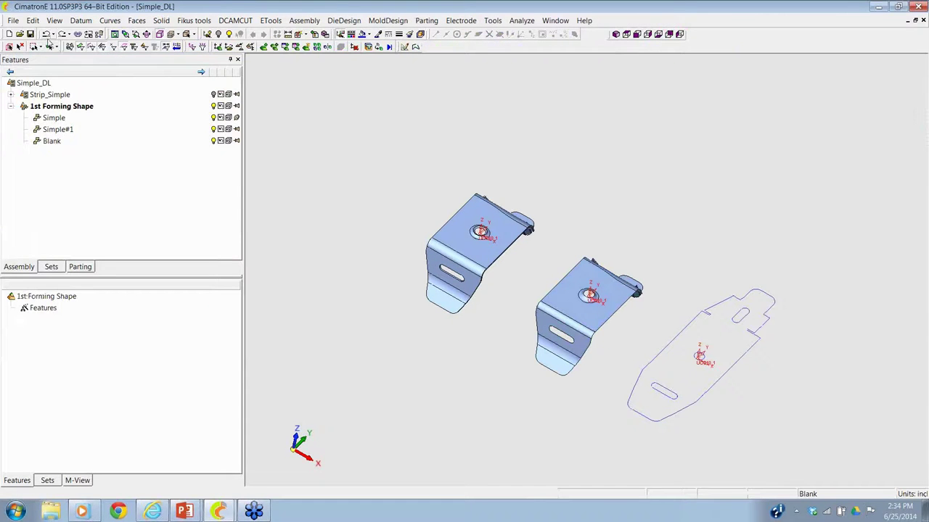
{"action": "left_click", "coordinate": [46, 34]}
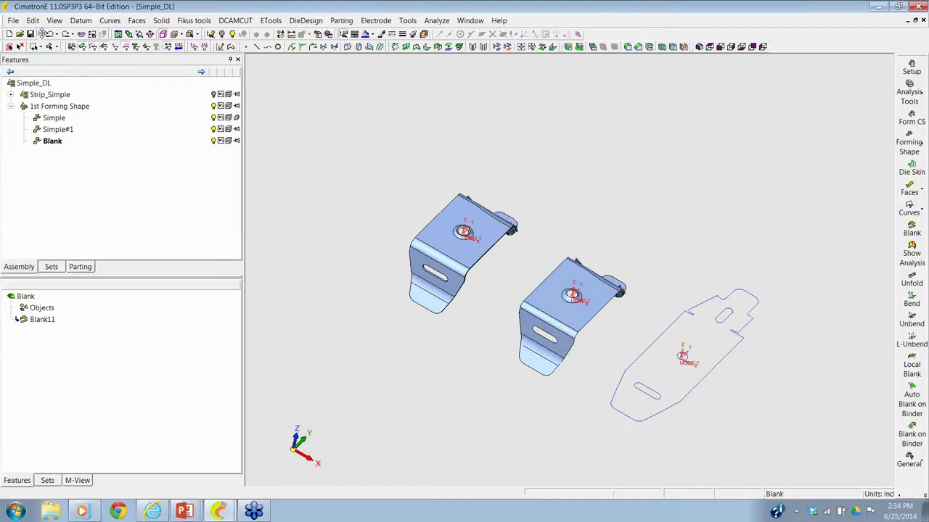
{"action": "left_click", "coordinate": [49, 37]}
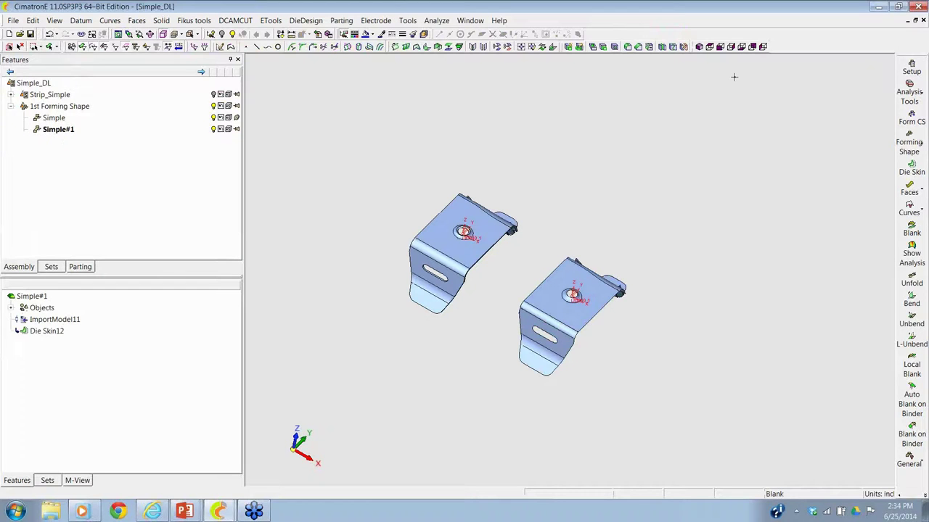
Step: Add another forming shape copied from Simple#1, keeping the forming progression at 6
{"action": "scroll", "coordinate": [663, 60], "scroll_direction": "up", "scroll_amount": 5}
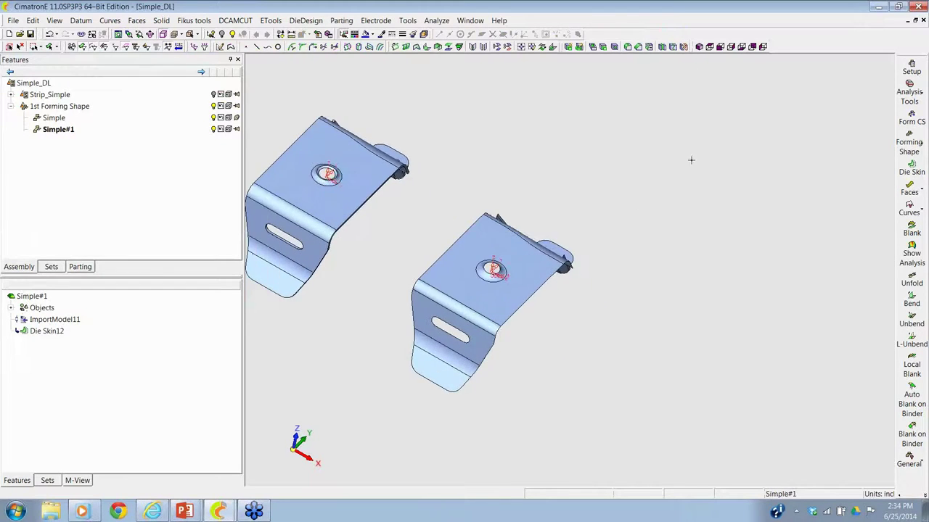
{"action": "left_click", "coordinate": [908, 145]}
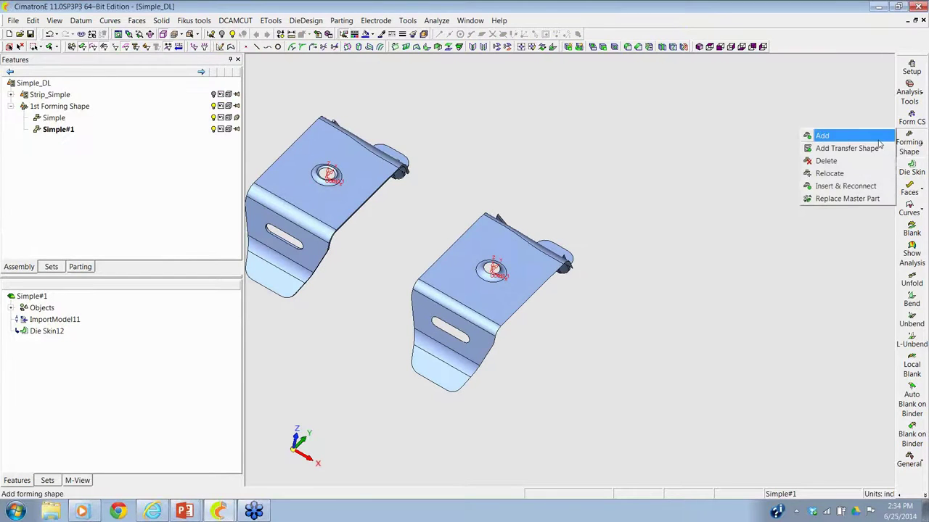
{"action": "left_click", "coordinate": [820, 135]}
{"action": "left_click", "coordinate": [533, 291]}
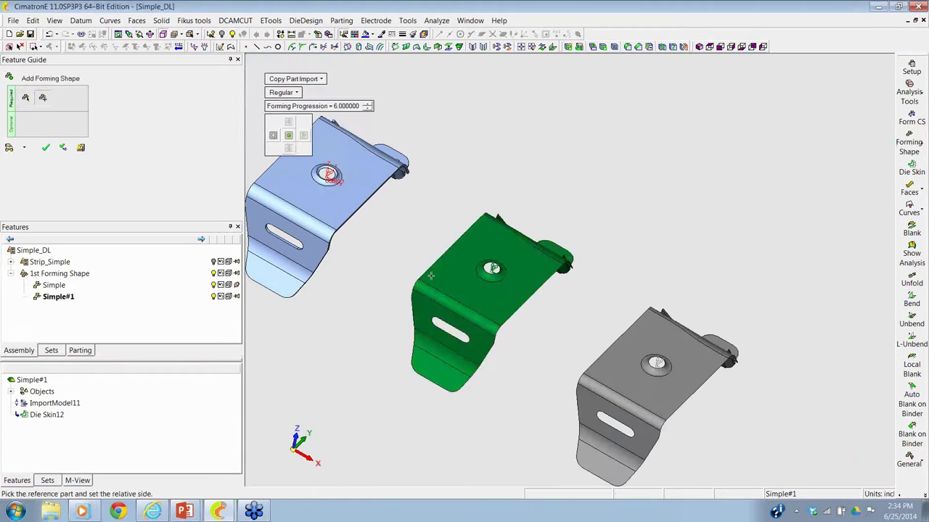
{"action": "left_click", "coordinate": [45, 147]}
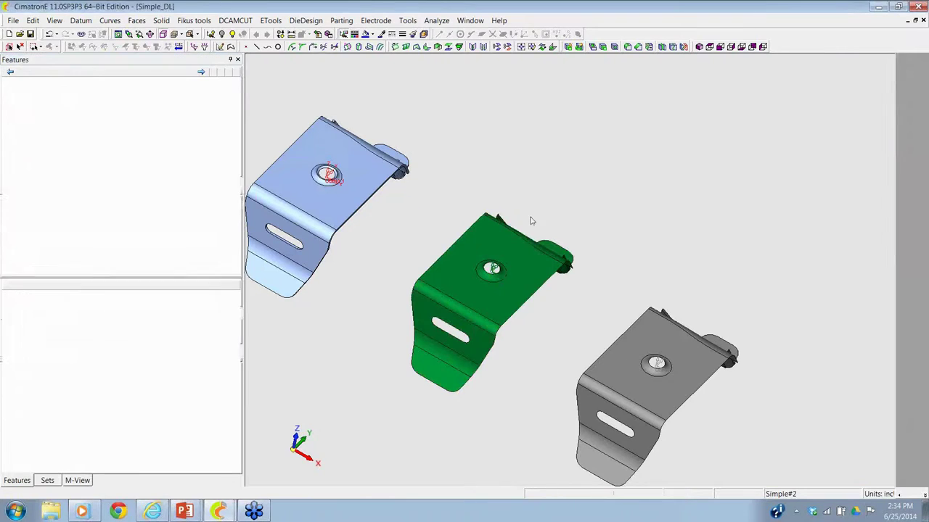
Step: Unbend the front slotted flange of Simple#2 about the fixed top face by an angle of 45, using Fix Radius - Move Center
{"action": "left_click_drag", "start_coordinate": [637, 293], "coordinate": [599, 193]}
{"action": "scroll", "coordinate": [639, 231], "scroll_direction": "up", "scroll_amount": 2}
{"action": "left_click_drag", "start_coordinate": [639, 230], "coordinate": [608, 167]}
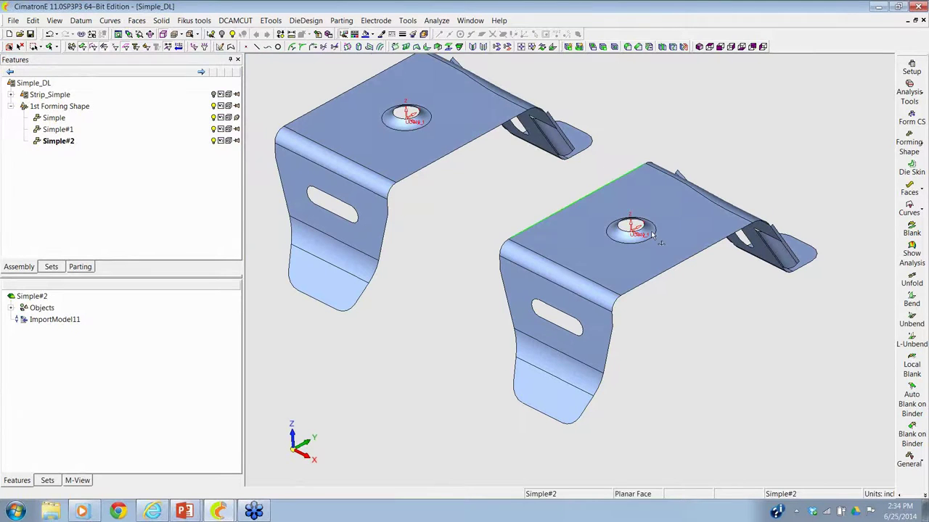
{"action": "left_click", "coordinate": [907, 324]}
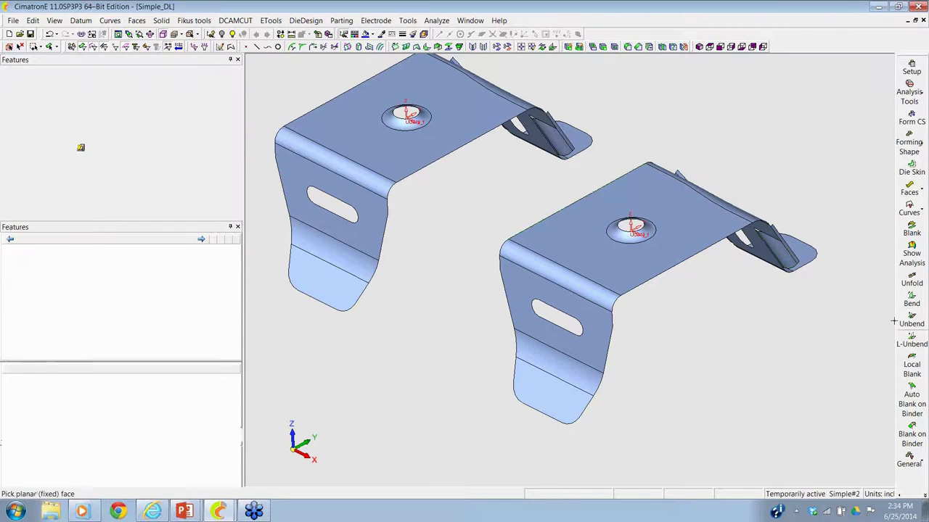
{"action": "left_click", "coordinate": [599, 277]}
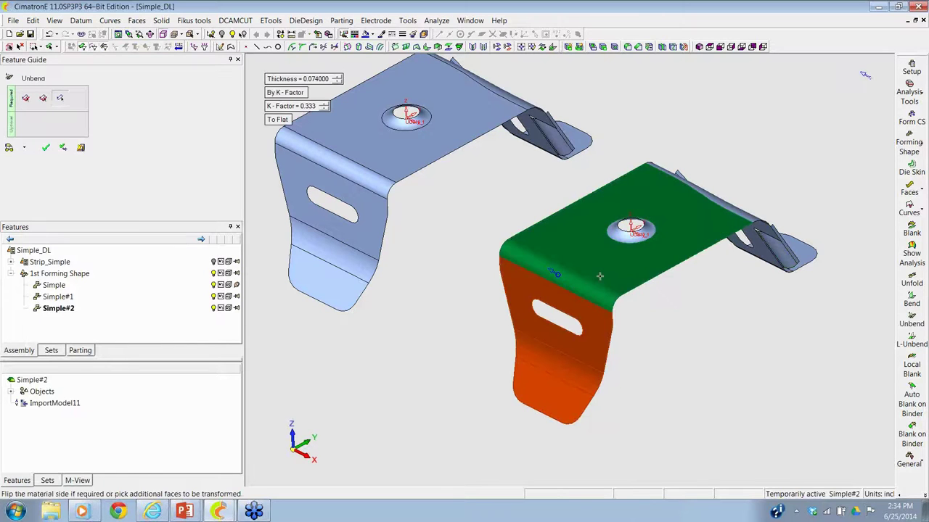
{"action": "left_click", "coordinate": [277, 120]}
{"action": "left_click", "coordinate": [279, 136]}
{"action": "type", "text": "45"}
{"action": "key", "text": "Return"}
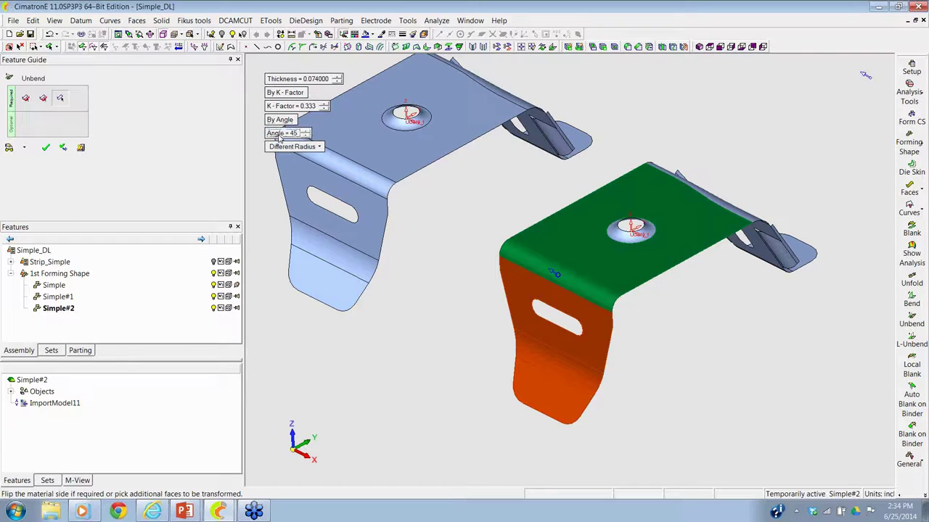
{"action": "left_click", "coordinate": [280, 147]}
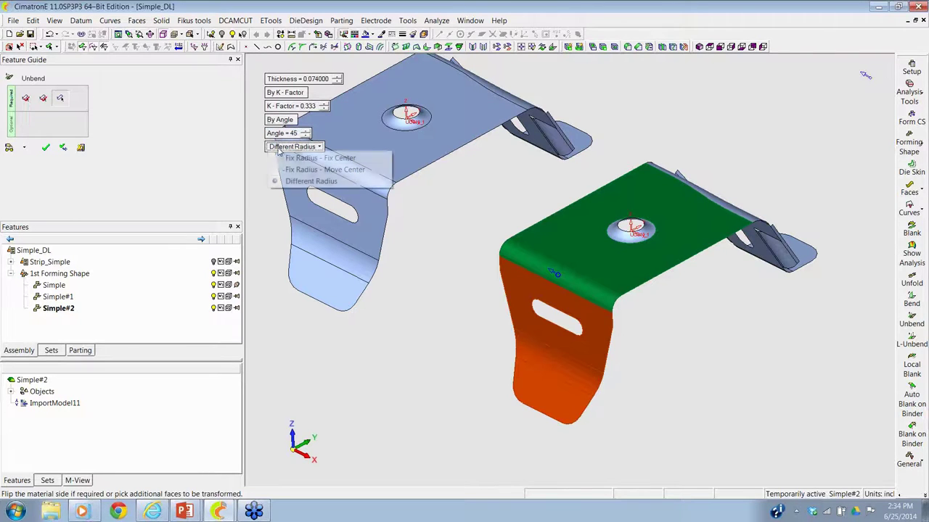
{"action": "left_click", "coordinate": [283, 169]}
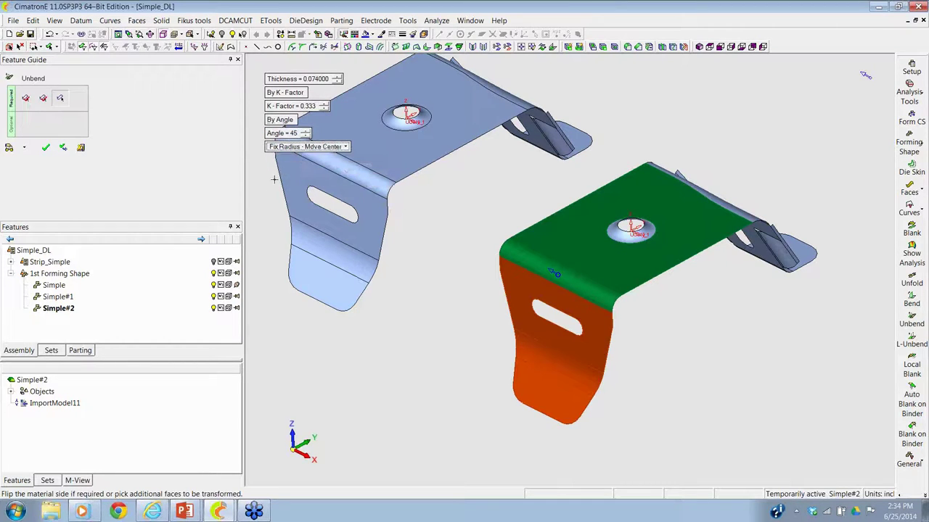
{"action": "left_click", "coordinate": [45, 148]}
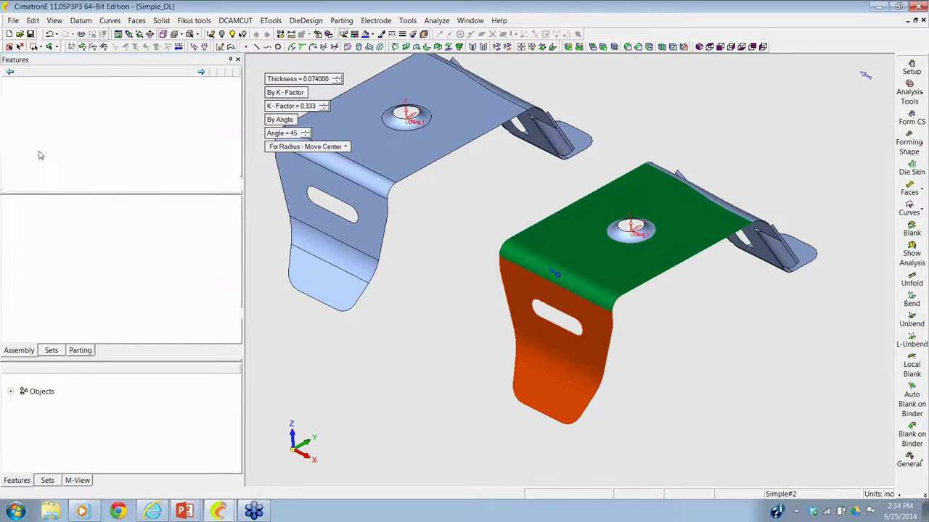
Step: Compare the unbent flange of Simple#2 with the original bracket shapes in the front and side views
{"action": "left_click_drag", "start_coordinate": [409, 227], "coordinate": [392, 239]}
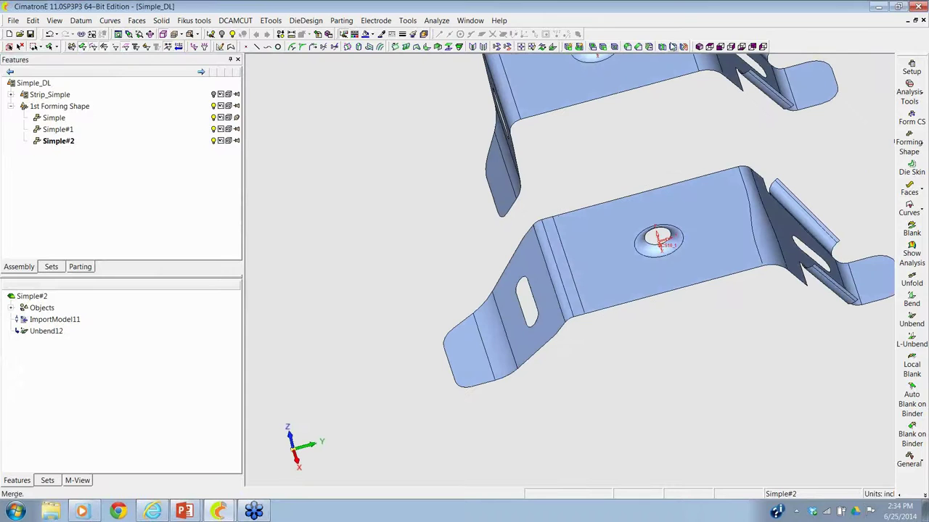
{"action": "left_click", "coordinate": [721, 46]}
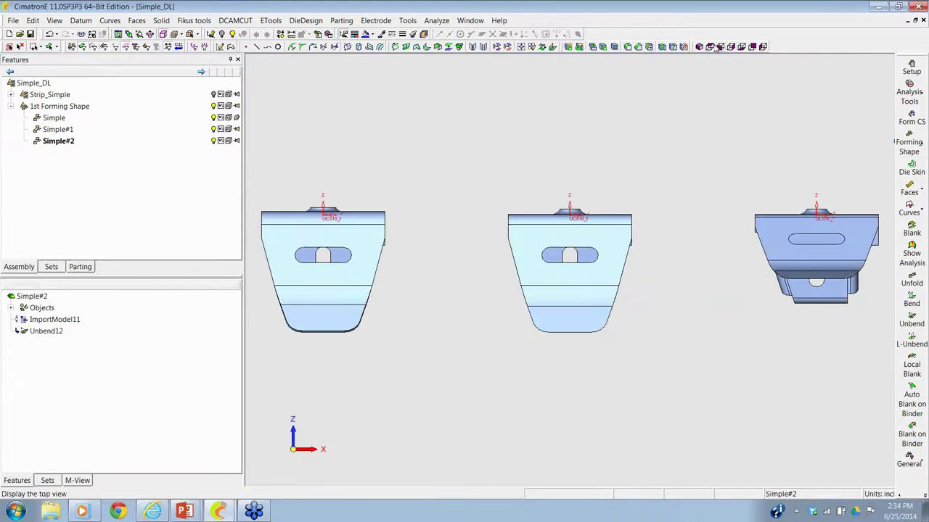
{"action": "left_click", "coordinate": [736, 48]}
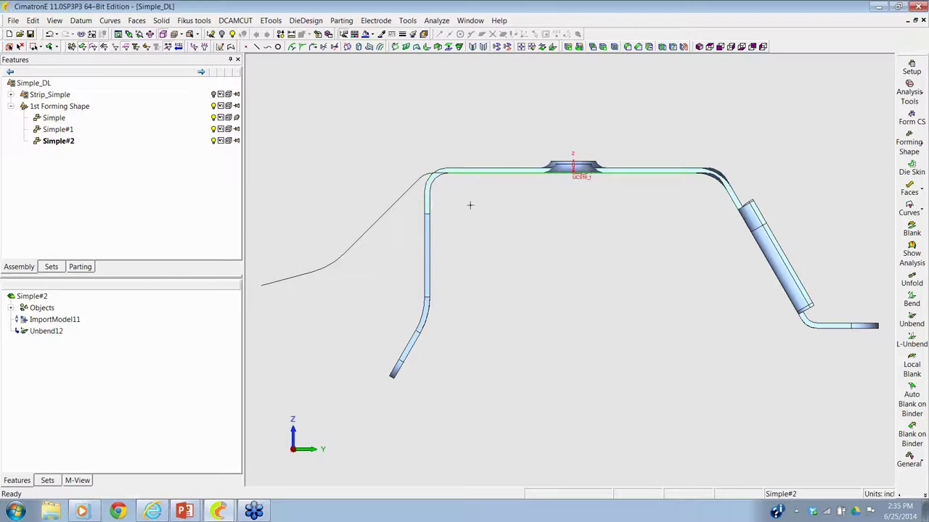
Step: Add another forming shape copied from Simple#2
{"action": "left_click_drag", "start_coordinate": [499, 207], "coordinate": [553, 297]}
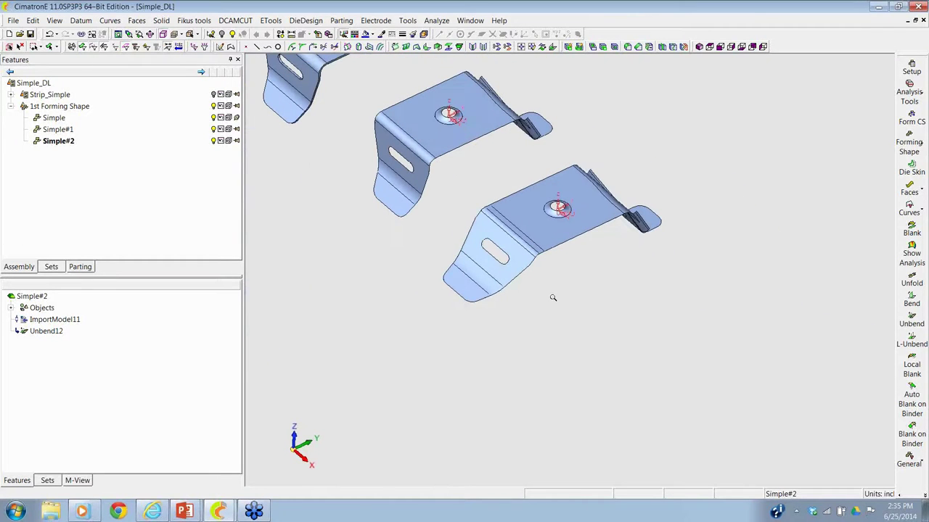
{"action": "left_click", "coordinate": [909, 145]}
{"action": "left_click", "coordinate": [861, 146]}
{"action": "left_click", "coordinate": [586, 231]}
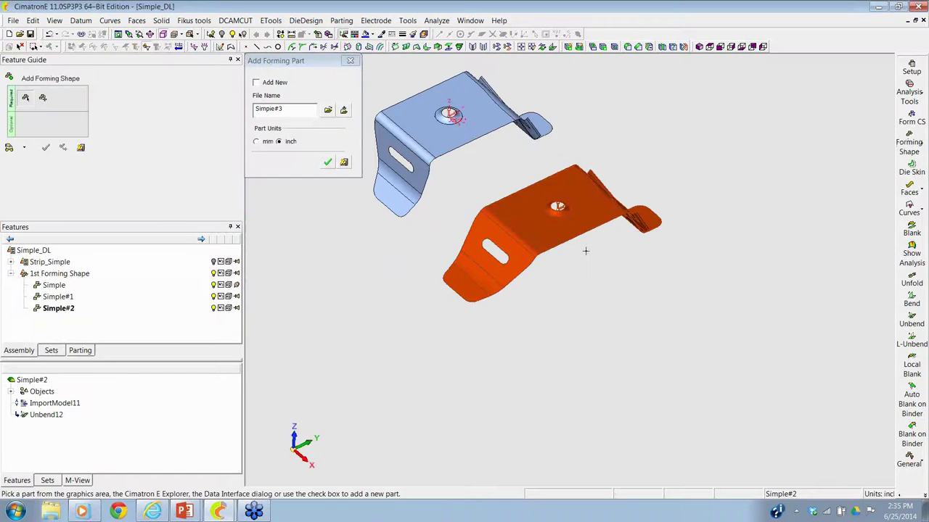
{"action": "left_click", "coordinate": [46, 148]}
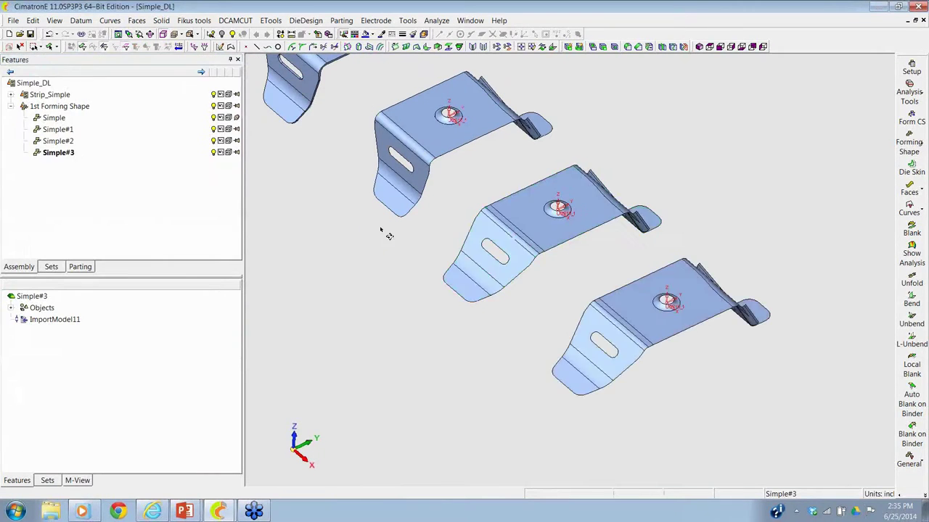
Step: Flatten the front slotted flange of Simple#3 with a local blank, using the planar top face as reference
{"action": "scroll", "coordinate": [388, 210], "scroll_direction": "up", "scroll_amount": 3}
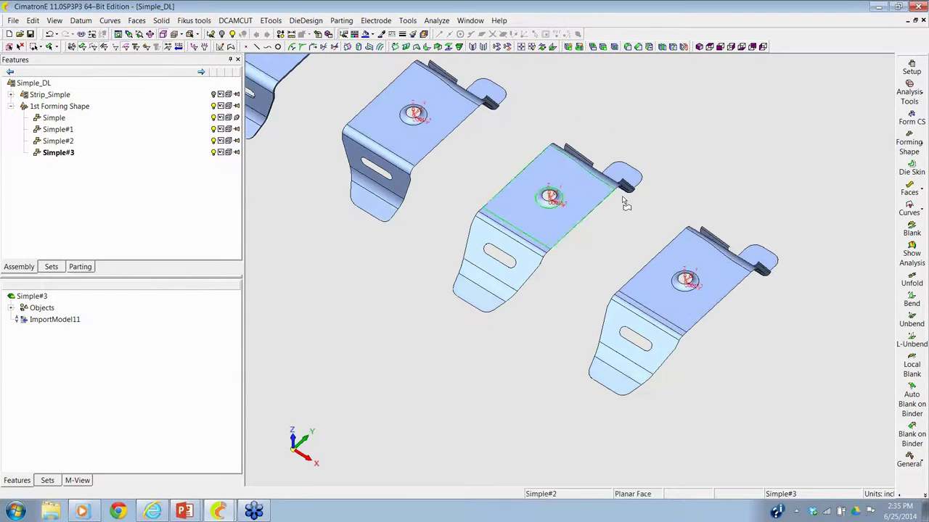
{"action": "left_click", "coordinate": [911, 368]}
{"action": "left_click", "coordinate": [702, 316]}
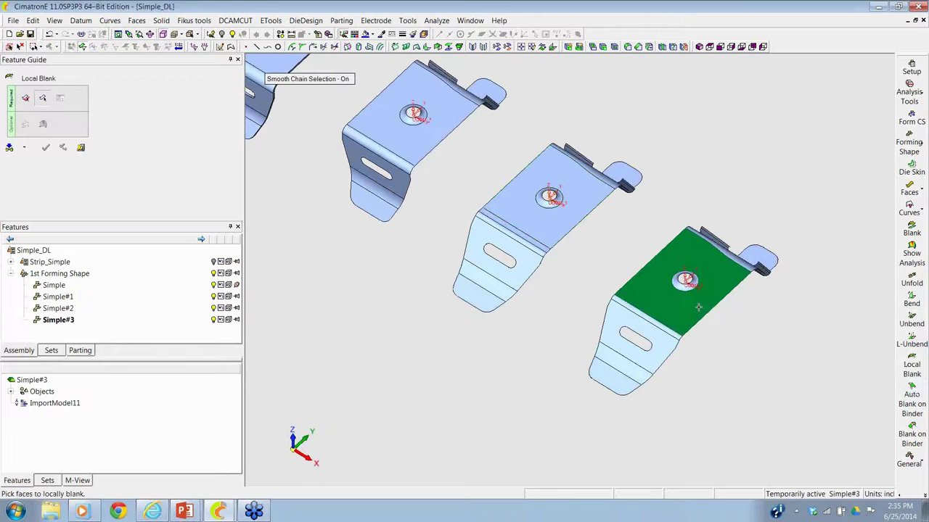
{"action": "left_click", "coordinate": [658, 335]}
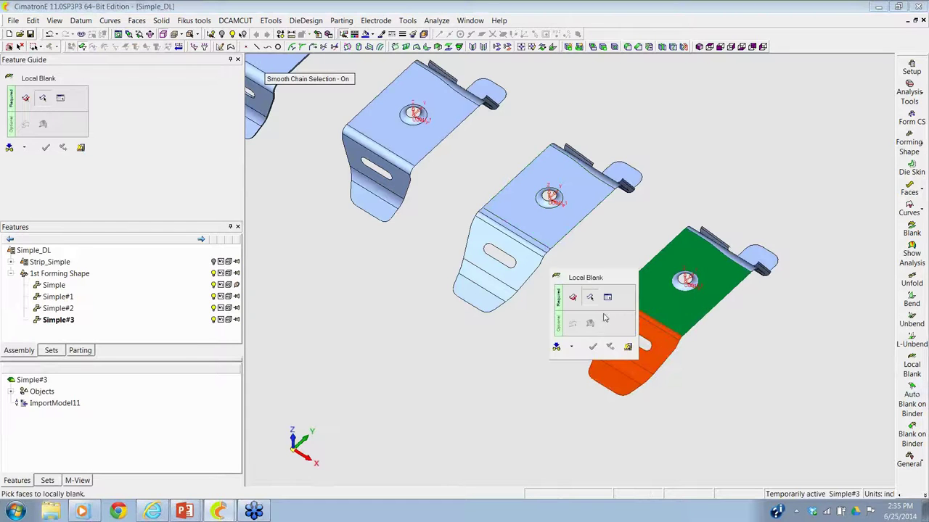
{"action": "middle_click", "coordinate": [459, 201]}
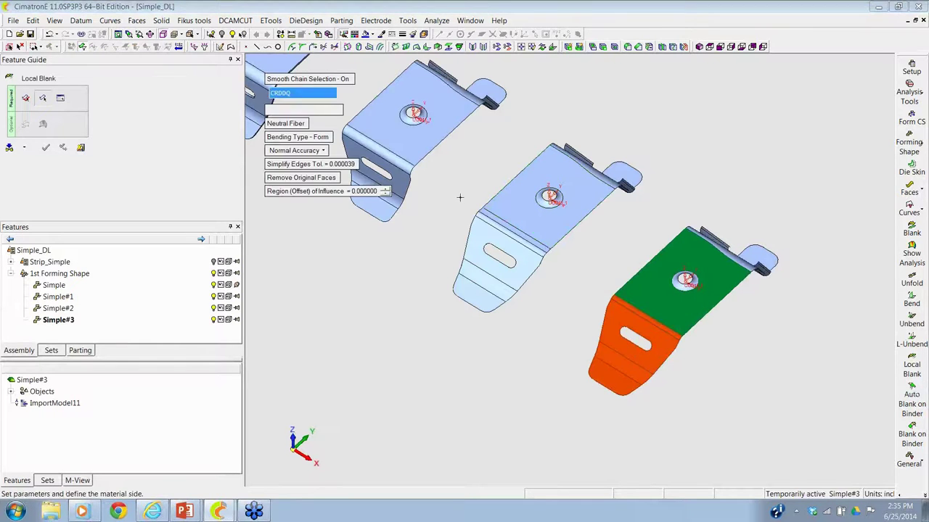
{"action": "left_click", "coordinate": [476, 199]}
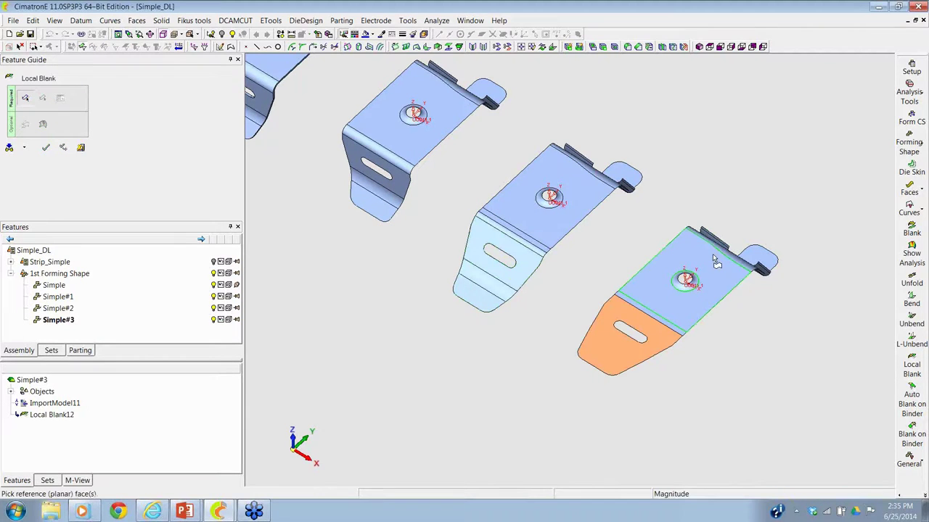
Step: Set up a second local blank on Simple#3 for the rear bend and slotted wall only, with smooth chain selection off
{"action": "left_click", "coordinate": [716, 263]}
{"action": "left_click_drag", "start_coordinate": [716, 263], "coordinate": [684, 326]}
{"action": "scroll", "coordinate": [682, 243], "scroll_direction": "up", "scroll_amount": 5}
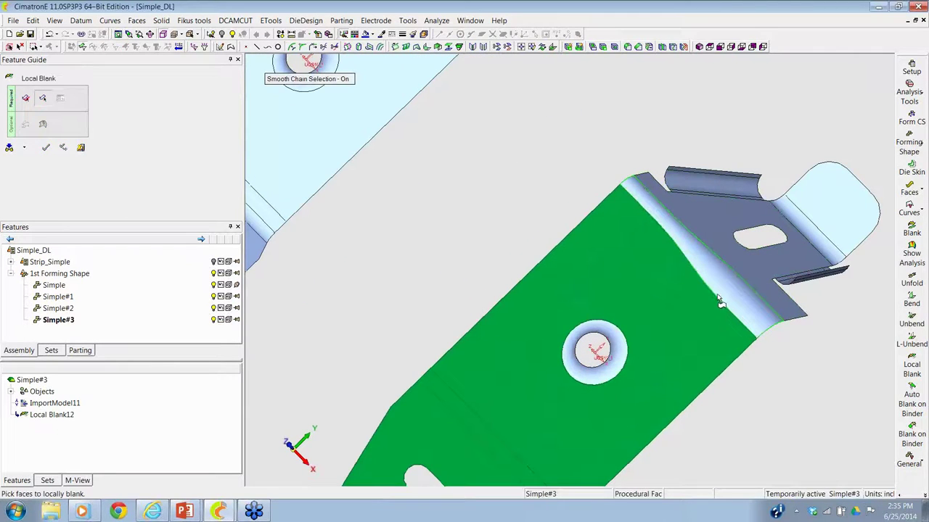
{"action": "left_click", "coordinate": [337, 84]}
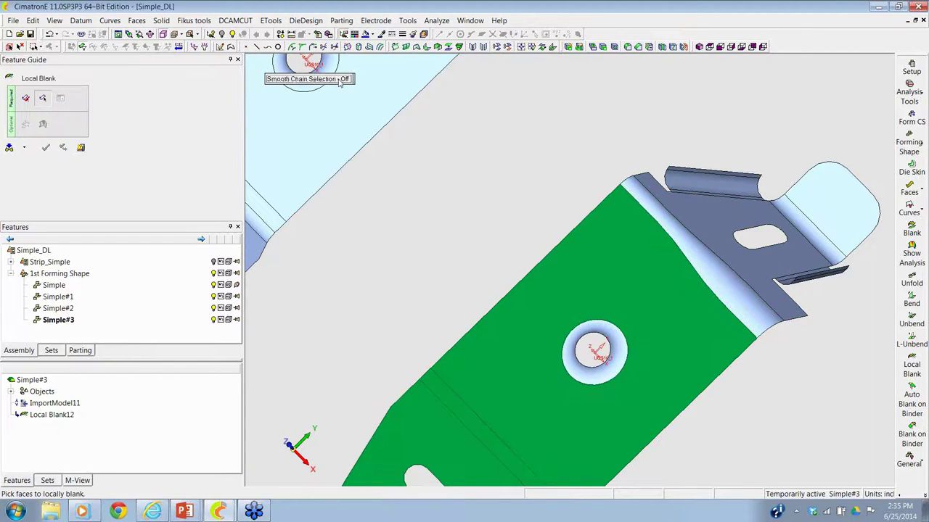
{"action": "left_click", "coordinate": [699, 244]}
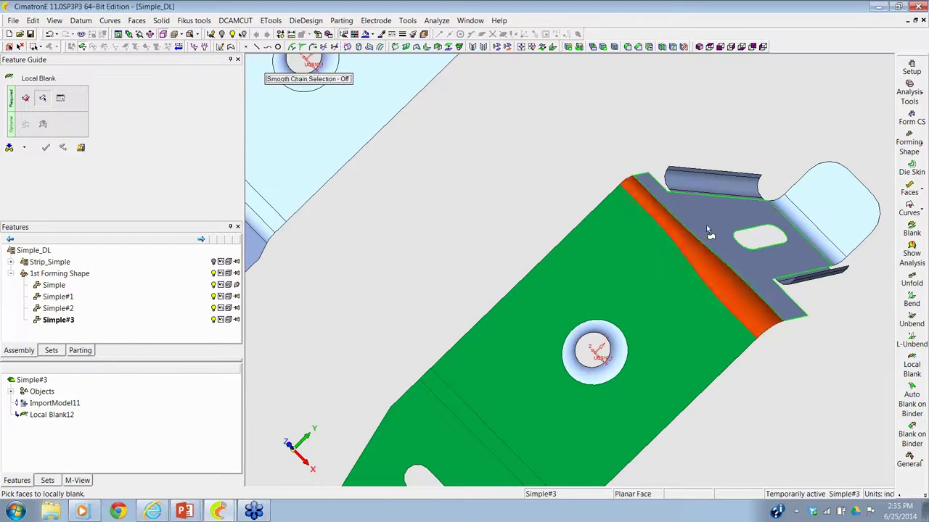
{"action": "left_click", "coordinate": [706, 224]}
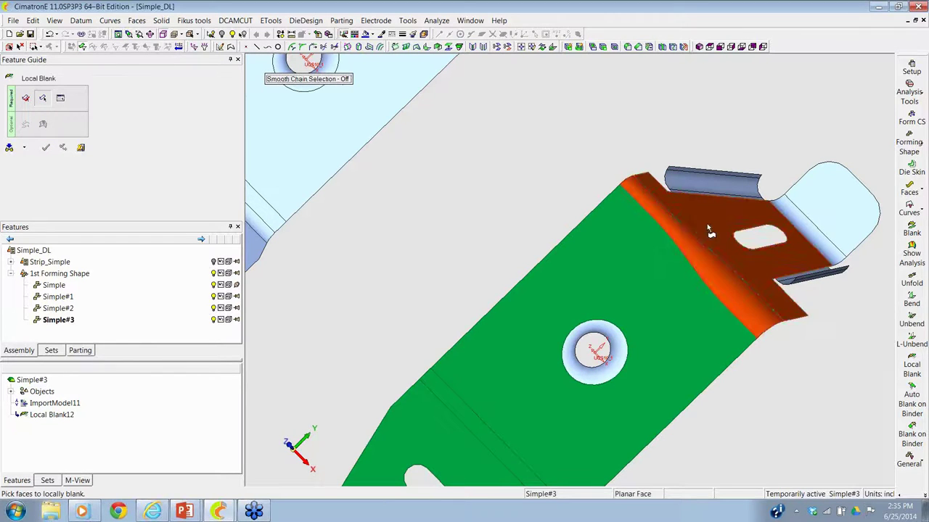
{"action": "middle_click", "coordinate": [656, 121]}
Step: Transfer the two curled side flanges and the end tab along with the rear wall, and create the local blank
{"action": "left_click", "coordinate": [25, 124]}
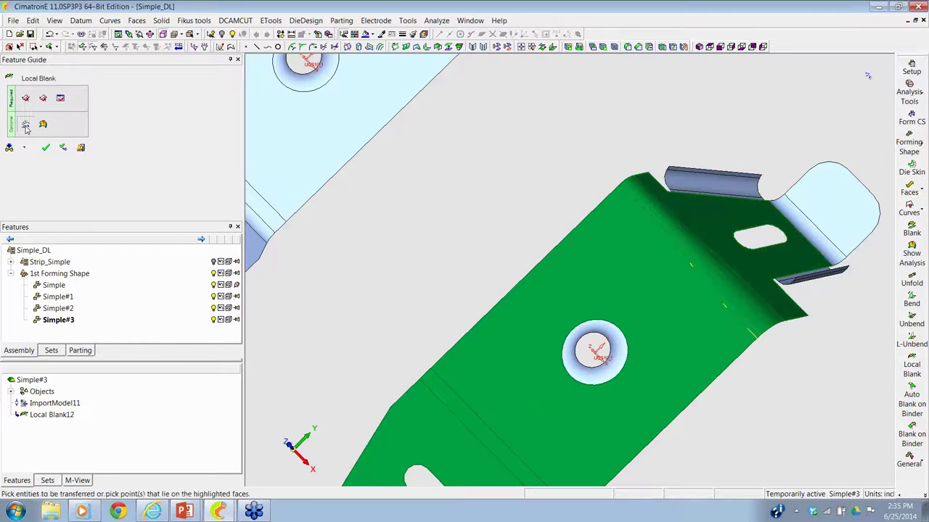
{"action": "left_click_drag", "start_coordinate": [708, 137], "coordinate": [764, 205]}
{"action": "left_click", "coordinate": [818, 244]}
{"action": "left_click_drag", "start_coordinate": [806, 234], "coordinate": [836, 325]}
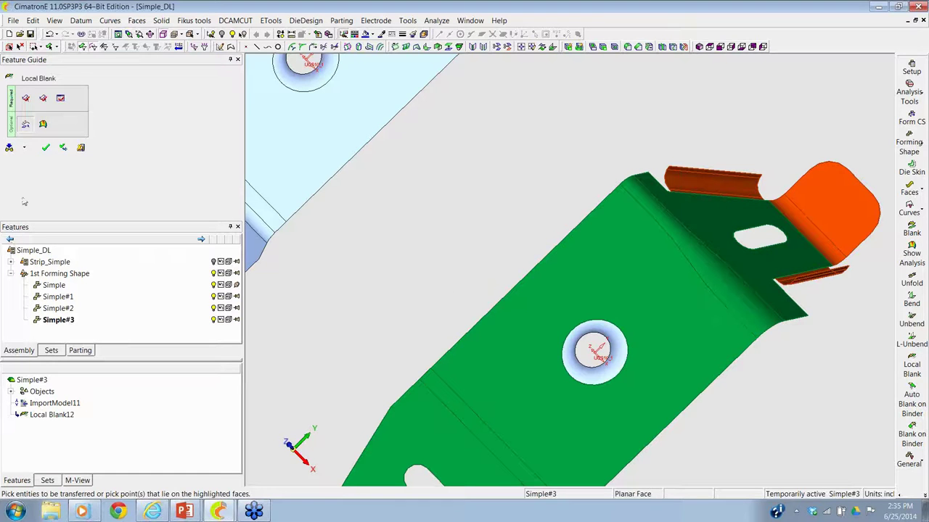
{"action": "left_click", "coordinate": [45, 148]}
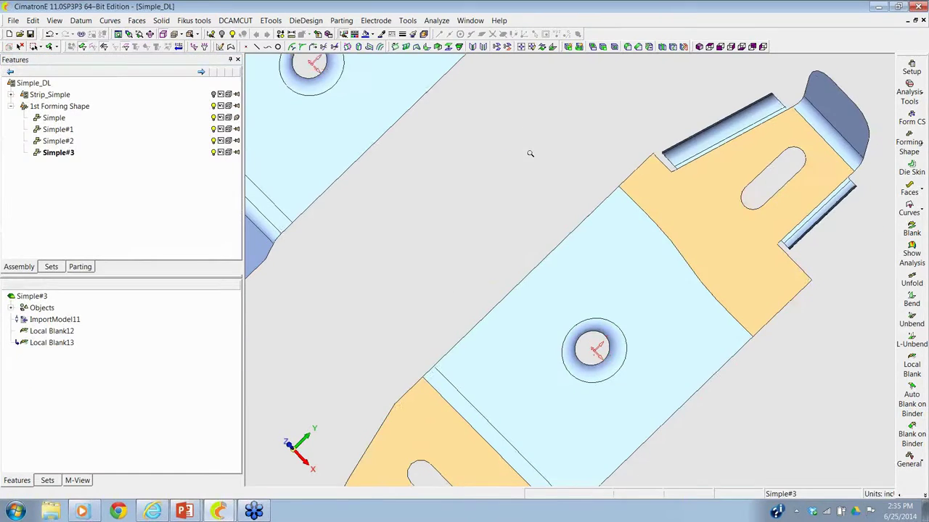
Step: Add another forming shape as a regular copy of Simple#3, keeping the forming progression at 6
{"action": "scroll", "coordinate": [531, 247], "scroll_direction": "down", "scroll_amount": 3}
{"action": "left_click_drag", "start_coordinate": [532, 247], "coordinate": [569, 244]}
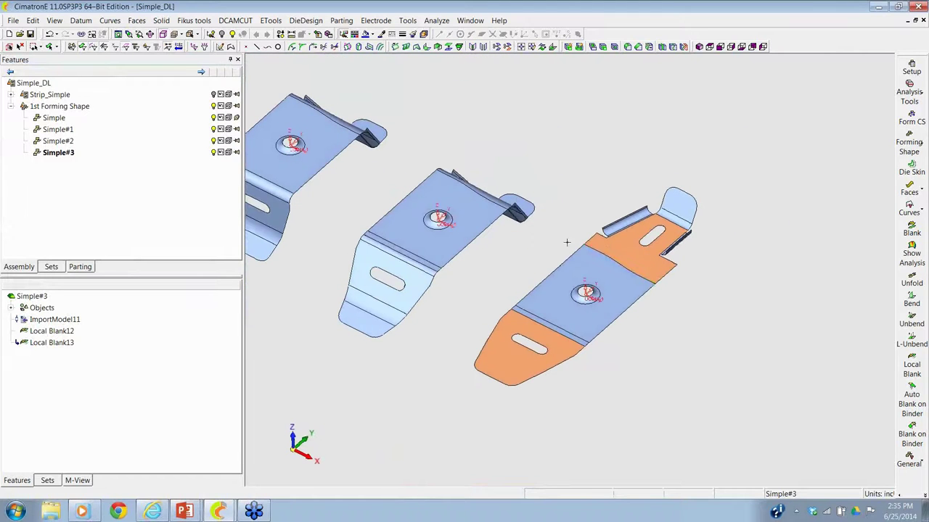
{"action": "left_click", "coordinate": [911, 149]}
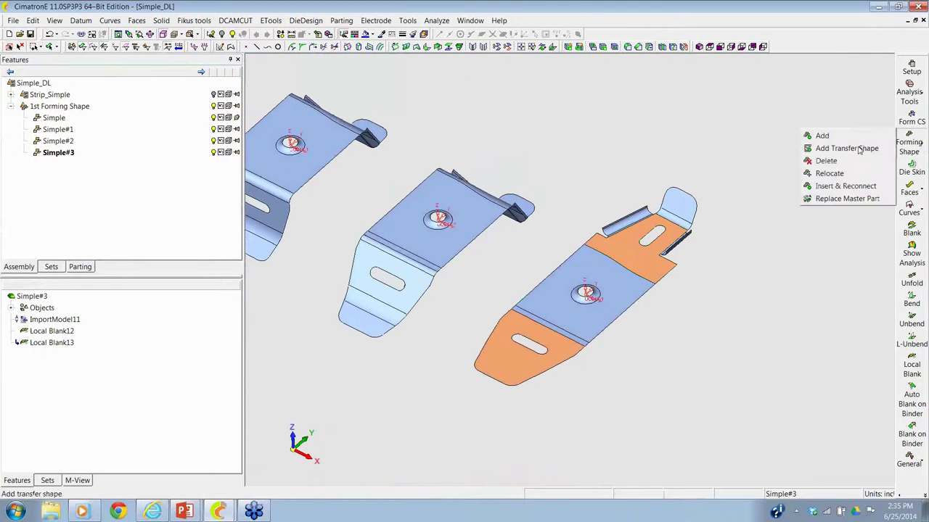
{"action": "left_click", "coordinate": [823, 135]}
{"action": "left_click", "coordinate": [617, 298]}
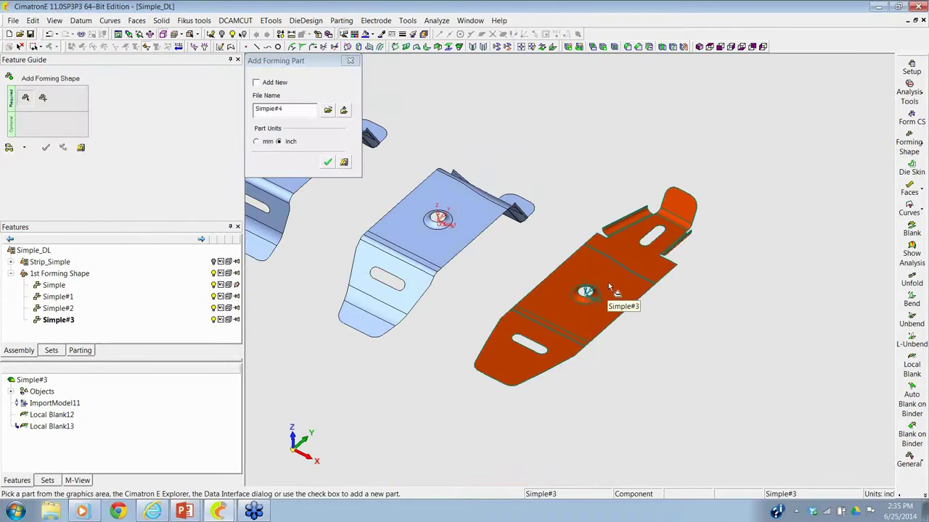
{"action": "left_click", "coordinate": [45, 148]}
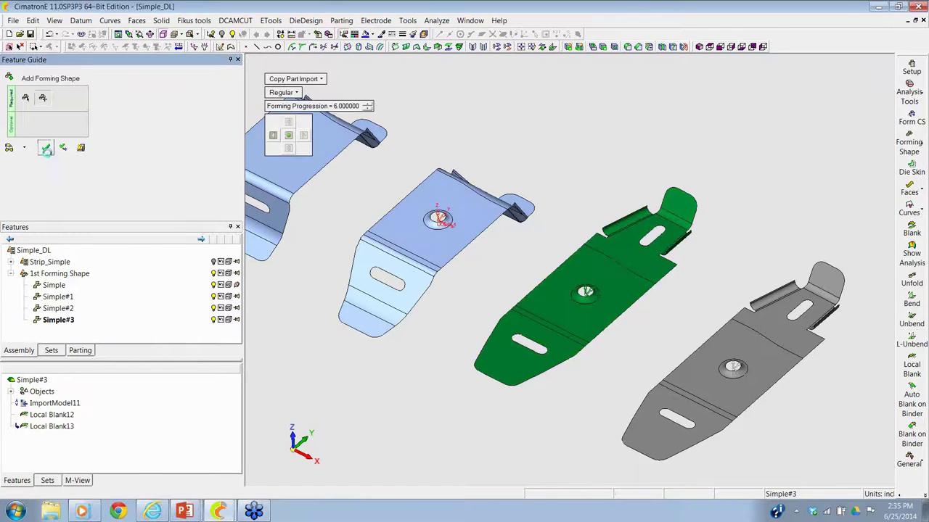
Step: Flatten the curled side flange of Simple#4 facing Simple#3 with a local blank, using the narrow planar strip at its base as reference
{"action": "left_click_drag", "start_coordinate": [748, 232], "coordinate": [587, 206]}
{"action": "scroll", "coordinate": [728, 328], "scroll_direction": "up", "scroll_amount": 5}
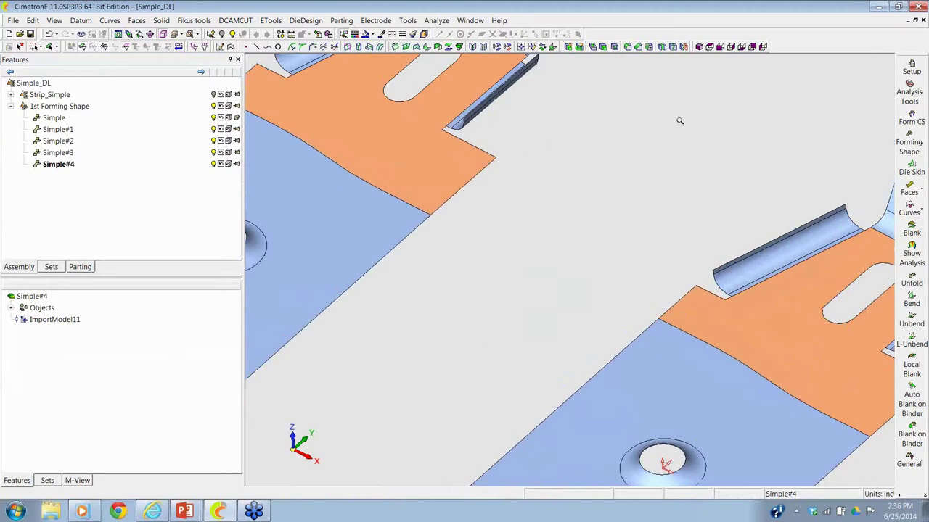
{"action": "scroll", "coordinate": [729, 377], "scroll_direction": "down", "scroll_amount": 3}
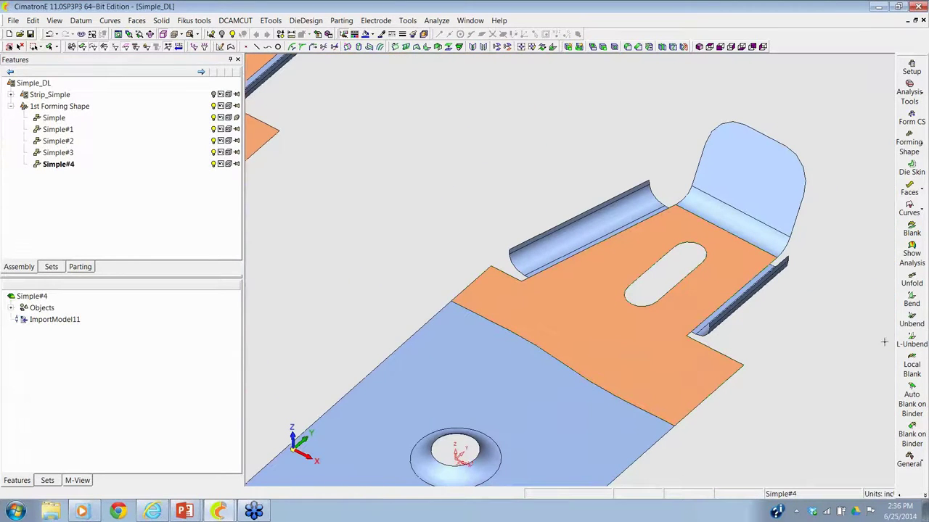
{"action": "left_click", "coordinate": [905, 369]}
{"action": "left_click", "coordinate": [595, 261]}
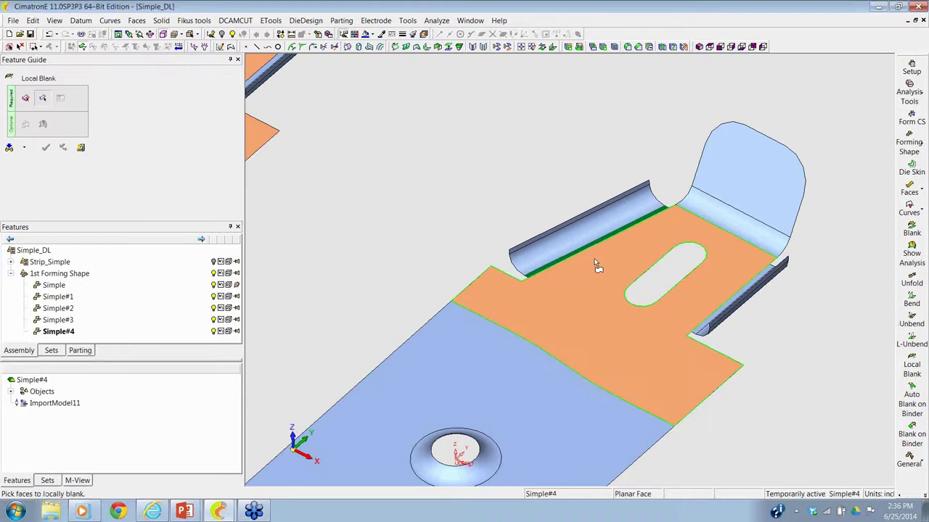
{"action": "left_click", "coordinate": [589, 240]}
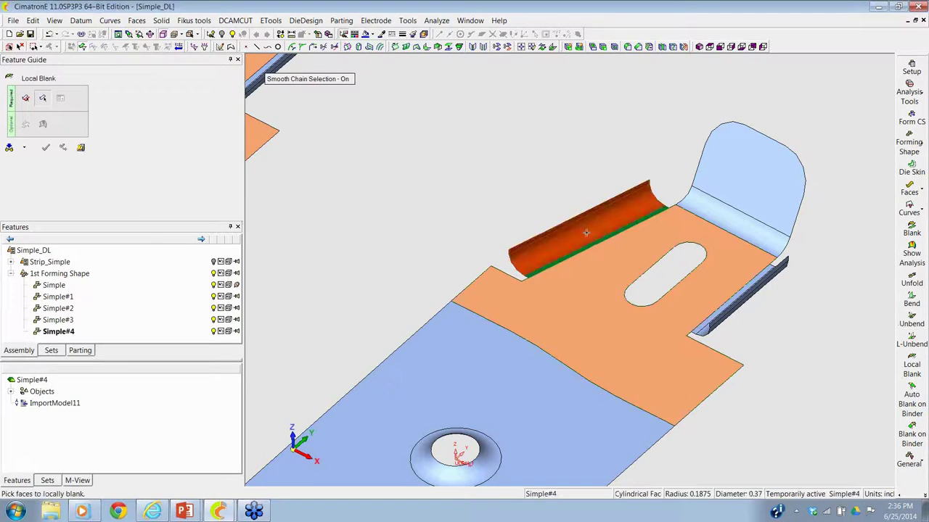
{"action": "middle_click", "coordinate": [445, 211]}
{"action": "left_click", "coordinate": [450, 188]}
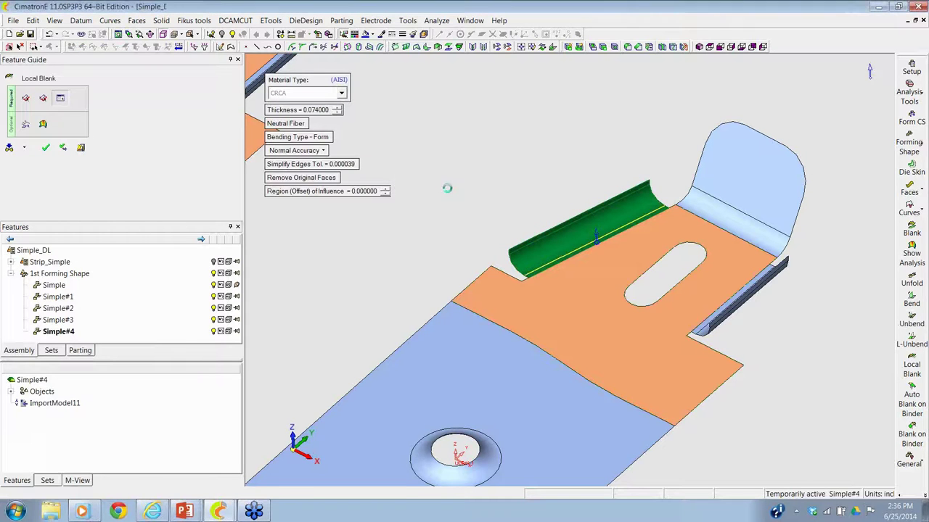
Step: Flatten the remaining curled side flange of Simple#4 with a local blank, using the narrow planar strip at its base as reference
{"action": "left_click", "coordinate": [693, 276]}
{"action": "left_click_drag", "start_coordinate": [693, 277], "coordinate": [739, 283]}
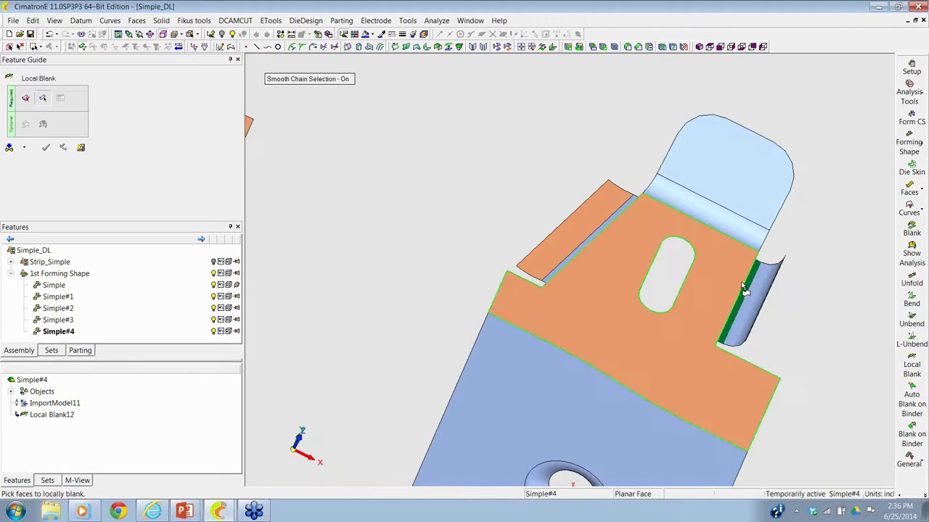
{"action": "left_click", "coordinate": [758, 280]}
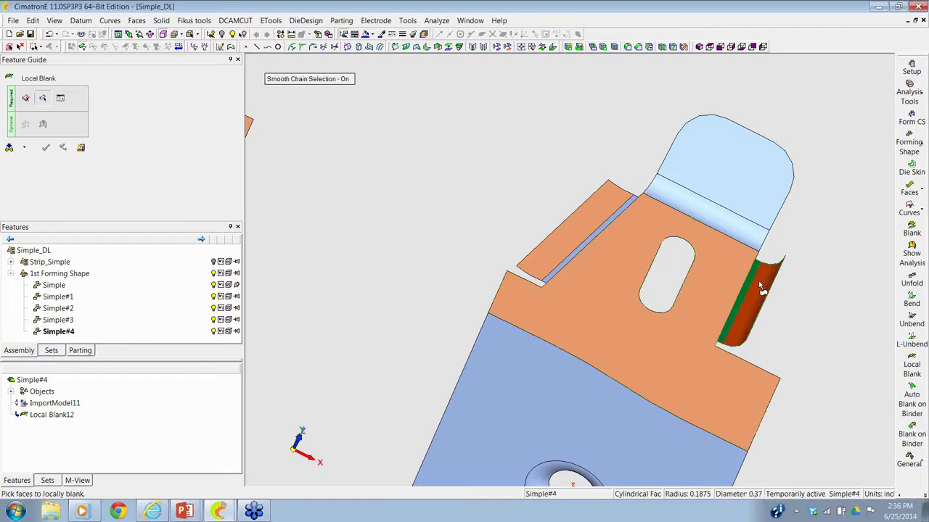
{"action": "right_click", "coordinate": [575, 208]}
{"action": "left_click", "coordinate": [573, 205]}
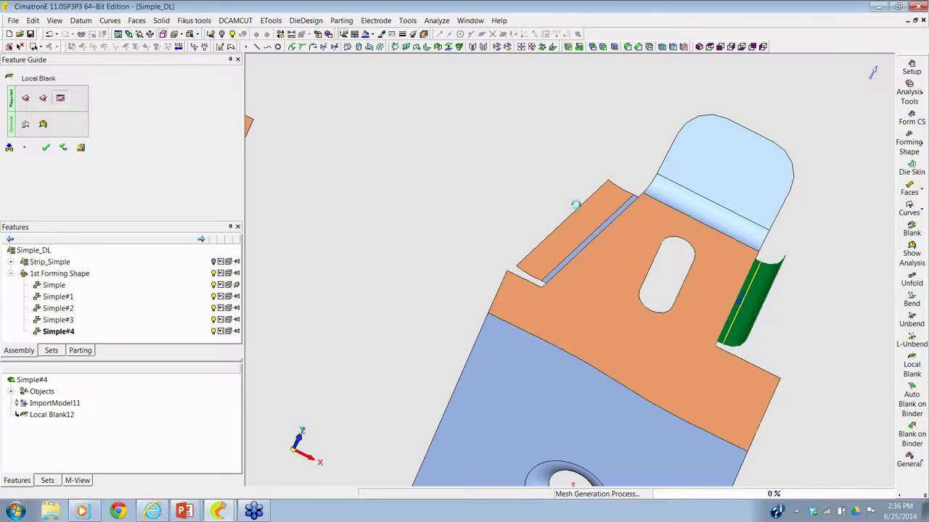
{"action": "left_click_drag", "start_coordinate": [577, 207], "coordinate": [587, 270]}
{"action": "scroll", "coordinate": [563, 238], "scroll_direction": "down", "scroll_amount": 5}
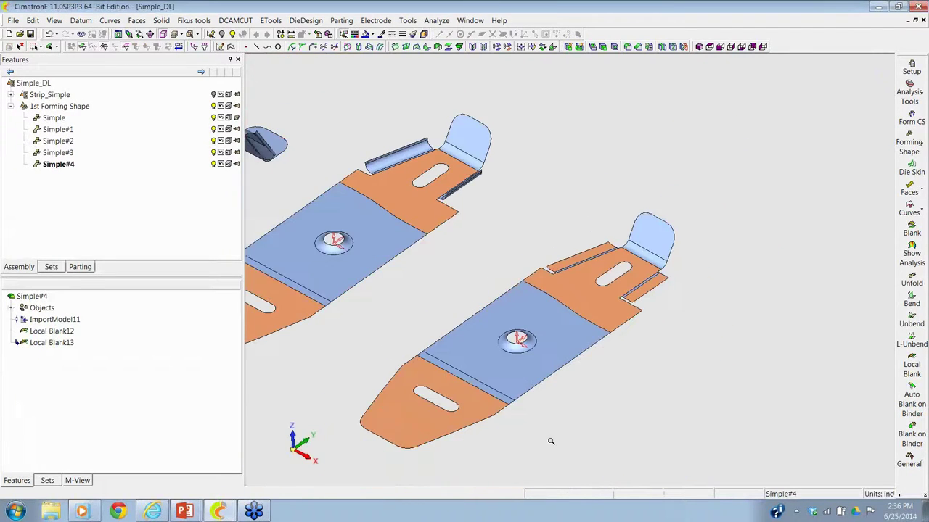
Step: Add a forming shape as a copy of Simple#4
{"action": "left_click_drag", "start_coordinate": [572, 369], "coordinate": [847, 386]}
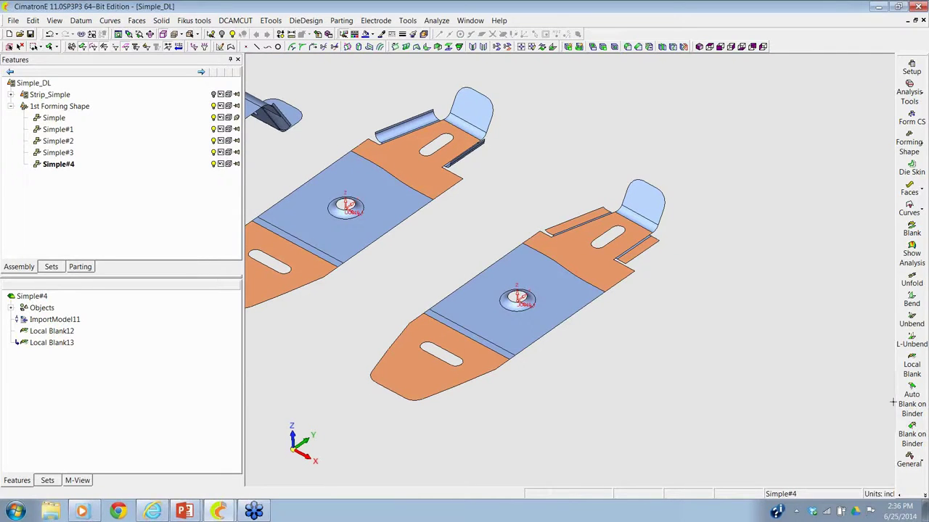
{"action": "left_click", "coordinate": [909, 142]}
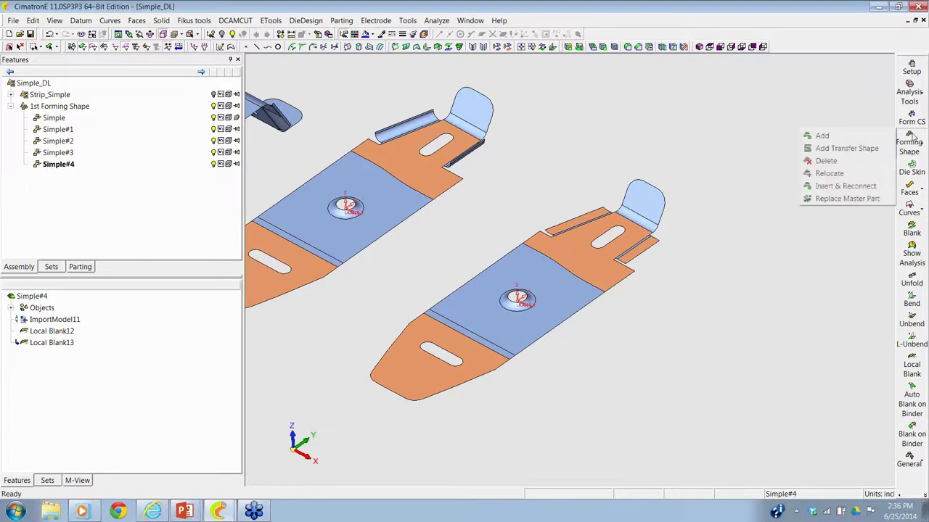
{"action": "left_click", "coordinate": [864, 136]}
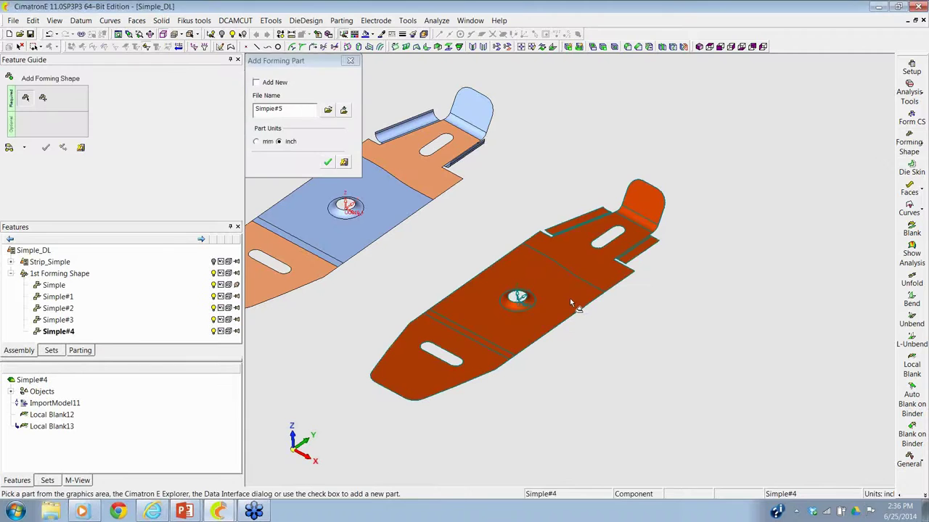
{"action": "left_click", "coordinate": [565, 298]}
{"action": "left_click", "coordinate": [45, 147]}
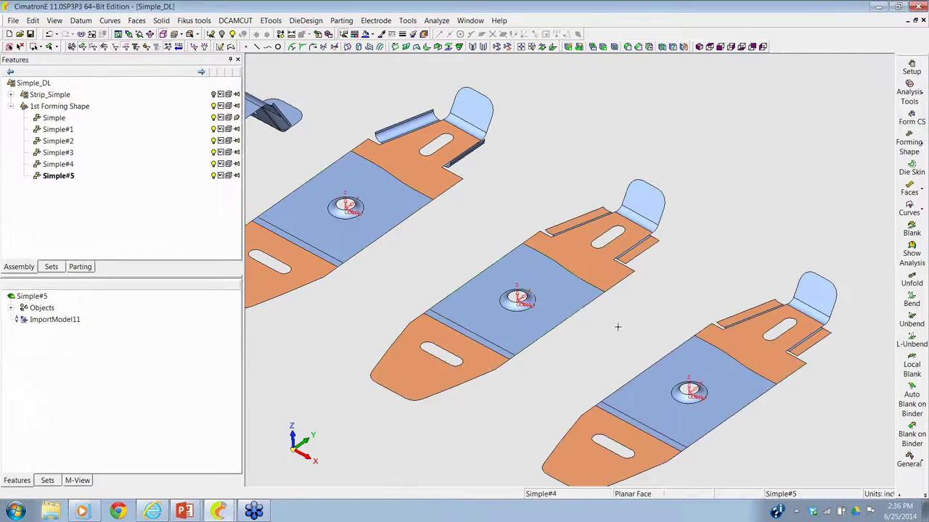
Step: Unbend the raised end tab of Simple#5 by angle with a value of 35, keeping the slotted flat body fixed
{"action": "left_click_drag", "start_coordinate": [672, 338], "coordinate": [568, 286]}
{"action": "scroll", "coordinate": [568, 286], "scroll_direction": "up", "scroll_amount": 5}
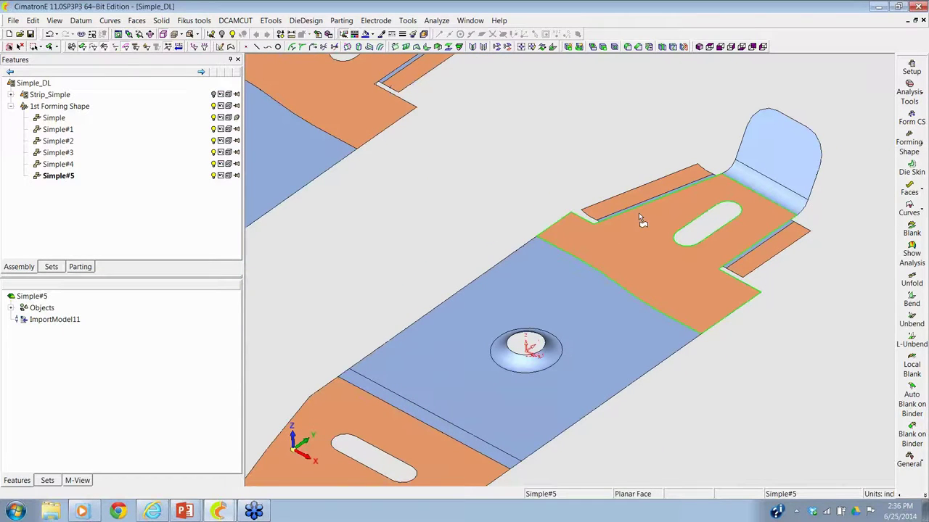
{"action": "left_click", "coordinate": [910, 323]}
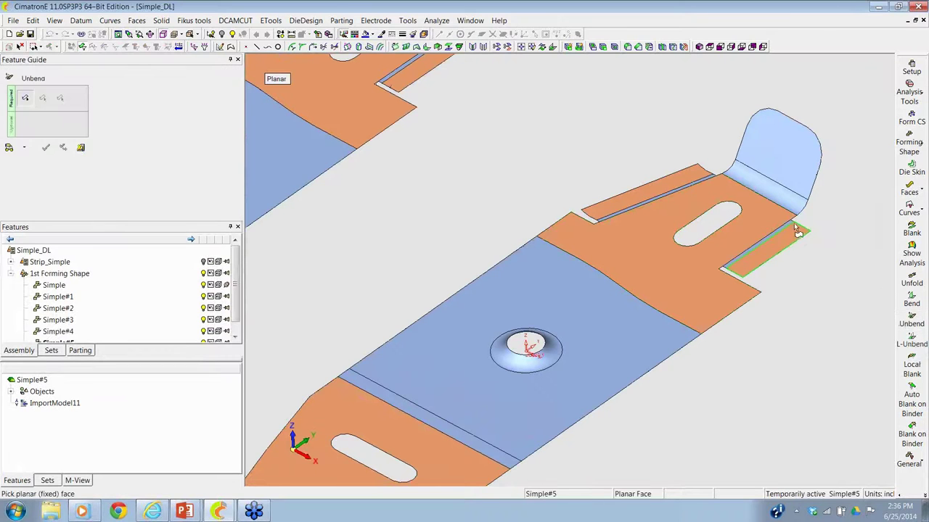
{"action": "left_click", "coordinate": [777, 207]}
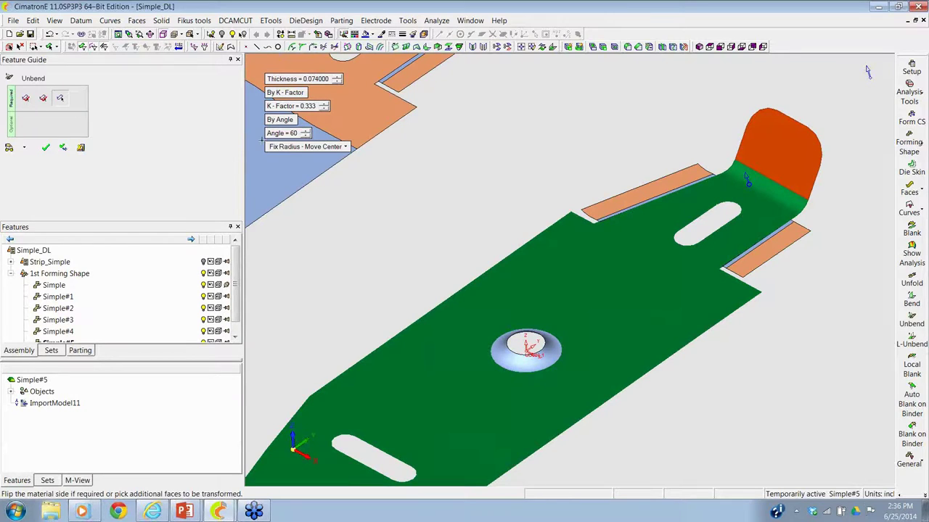
{"action": "left_click", "coordinate": [285, 138]}
{"action": "type", "text": "35"}
{"action": "key", "text": "Return"}
{"action": "left_click", "coordinate": [294, 139]}
{"action": "left_click", "coordinate": [46, 149]}
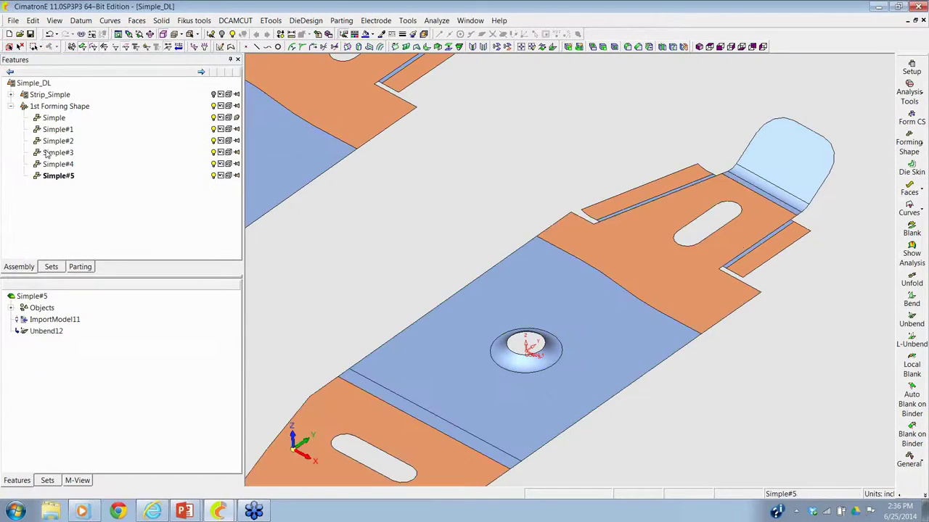
Step: Add a forming shape as a regular copy of Simple#5, keeping the forming progression at 6
{"action": "scroll", "coordinate": [525, 148], "scroll_direction": "down", "scroll_amount": 5}
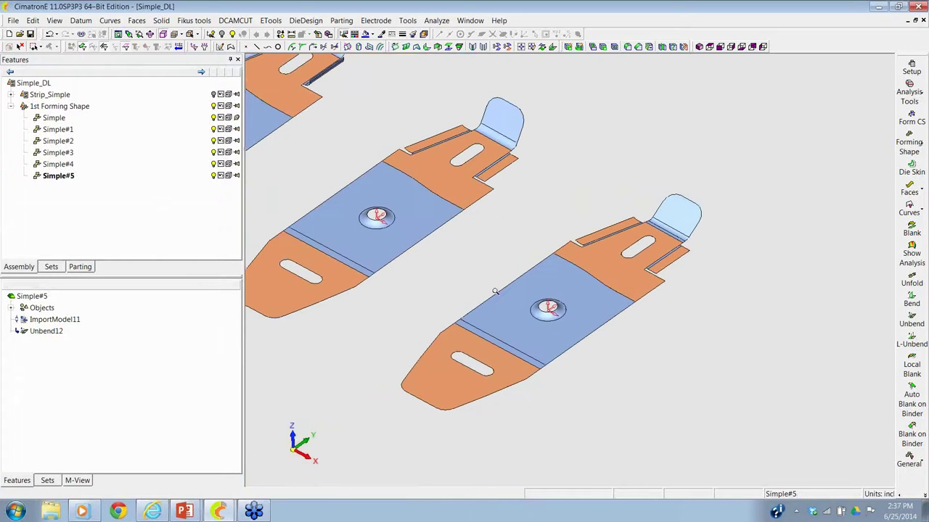
{"action": "left_click", "coordinate": [904, 147]}
{"action": "left_click", "coordinate": [822, 136]}
{"action": "left_click", "coordinate": [586, 300]}
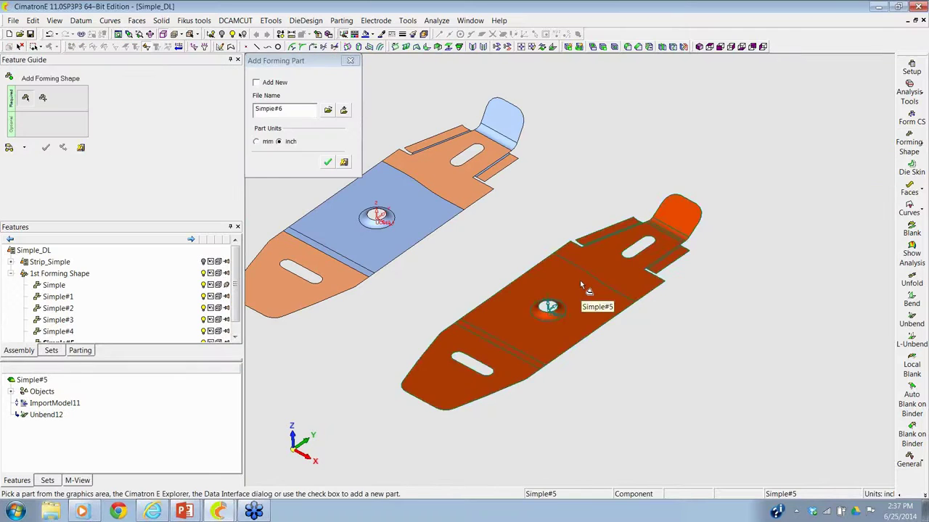
{"action": "middle_click", "coordinate": [573, 283]}
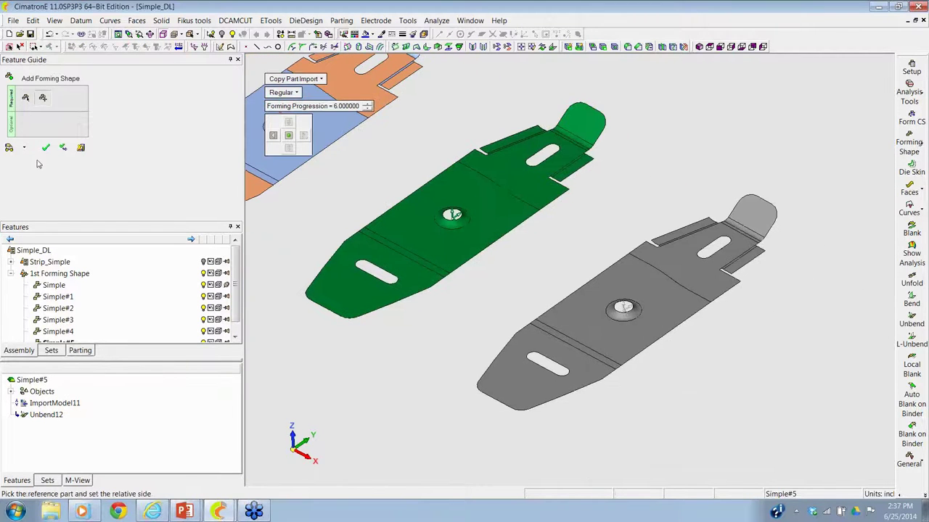
{"action": "left_click", "coordinate": [46, 148]}
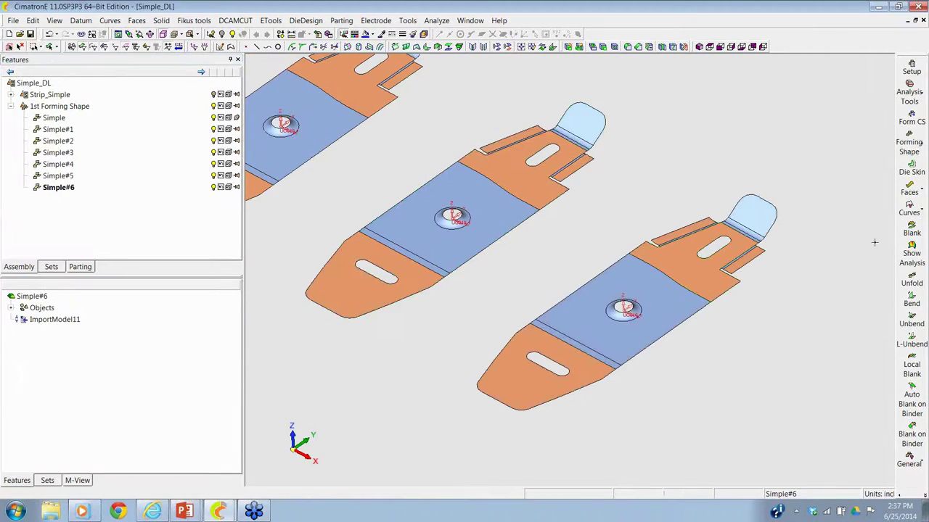
{"action": "left_click", "coordinate": [913, 363]}
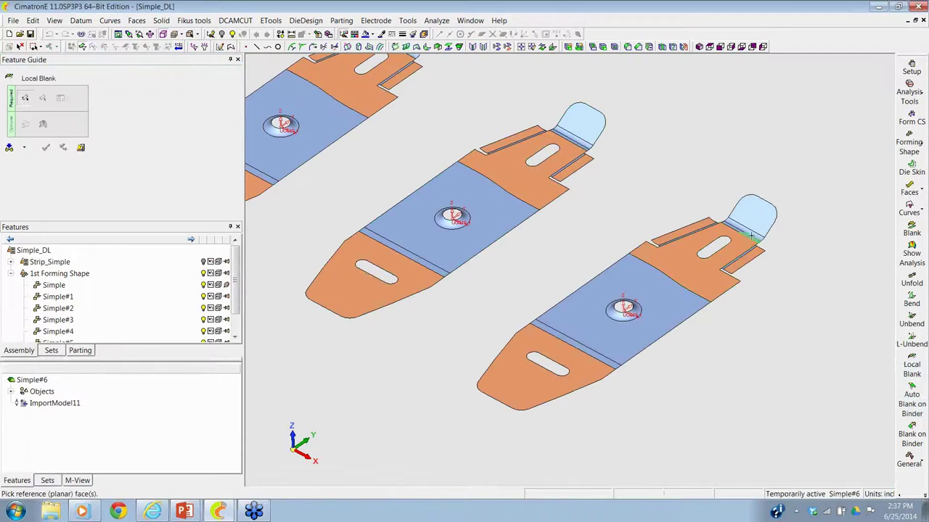
{"action": "left_click", "coordinate": [751, 235]}
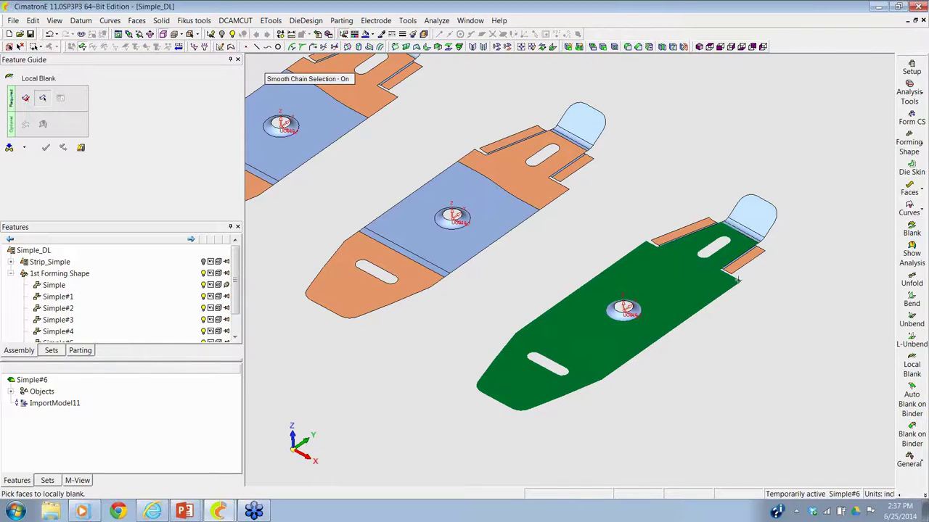
{"action": "scroll", "coordinate": [746, 282], "scroll_direction": "up", "scroll_amount": 3}
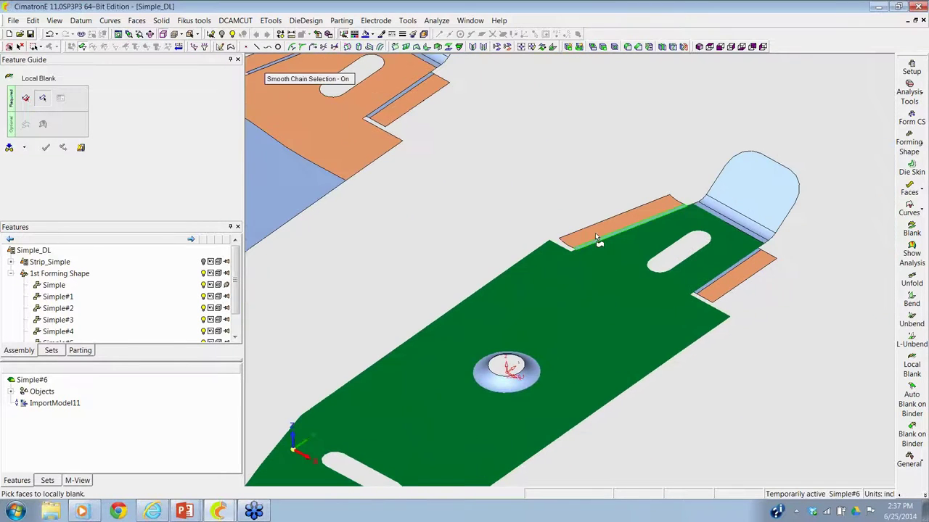
{"action": "left_click", "coordinate": [599, 242]}
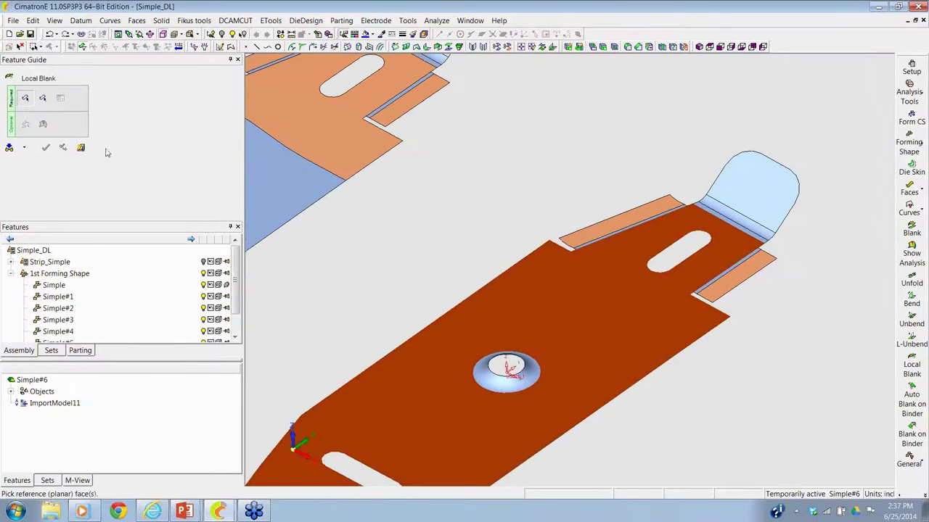
{"action": "left_click", "coordinate": [52, 147]}
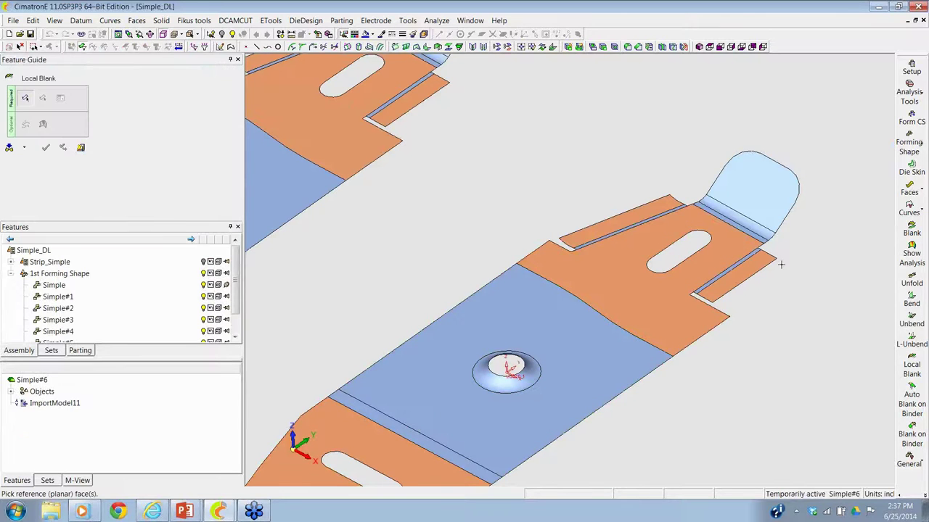
Step: Flatten the raised end tab of Simple#6 and its bend with a local blank, using the narrow planar strip at its base as reference
{"action": "left_click", "coordinate": [752, 239]}
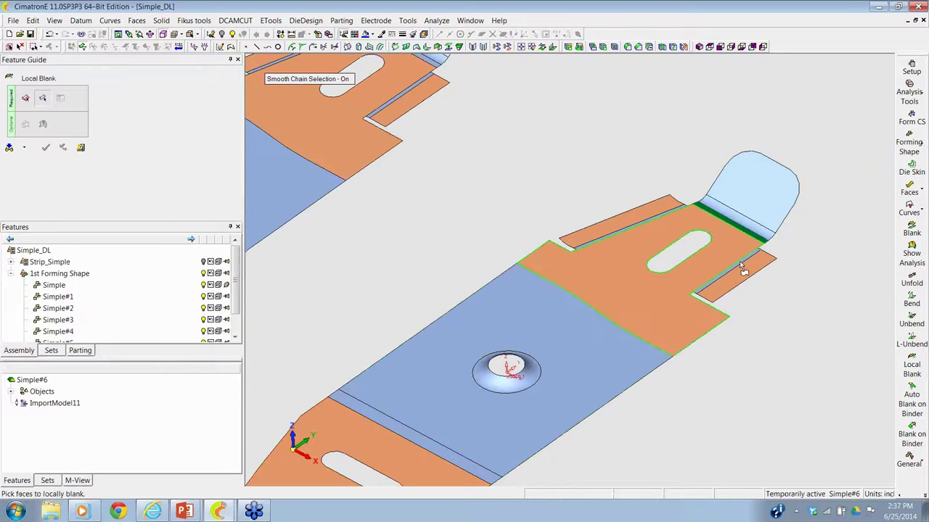
{"action": "left_click", "coordinate": [777, 219]}
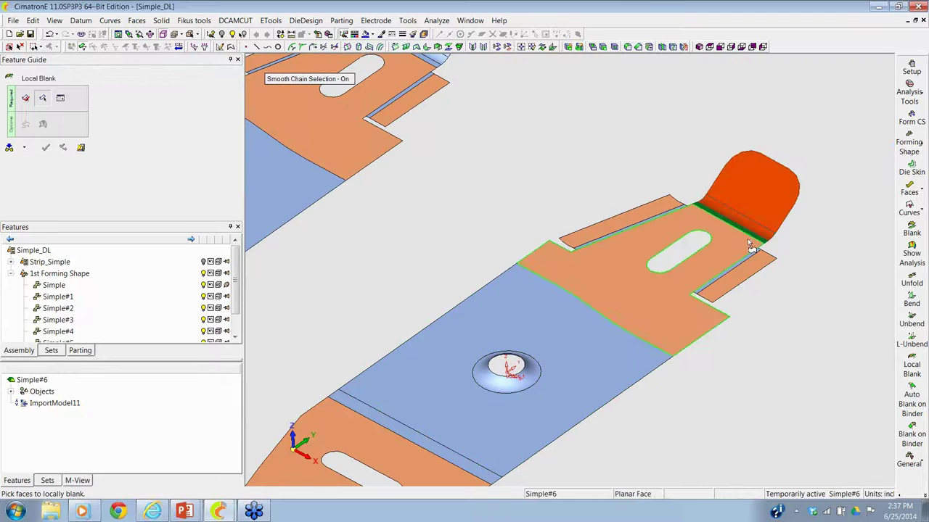
{"action": "middle_click", "coordinate": [676, 246]}
{"action": "left_click", "coordinate": [45, 147]}
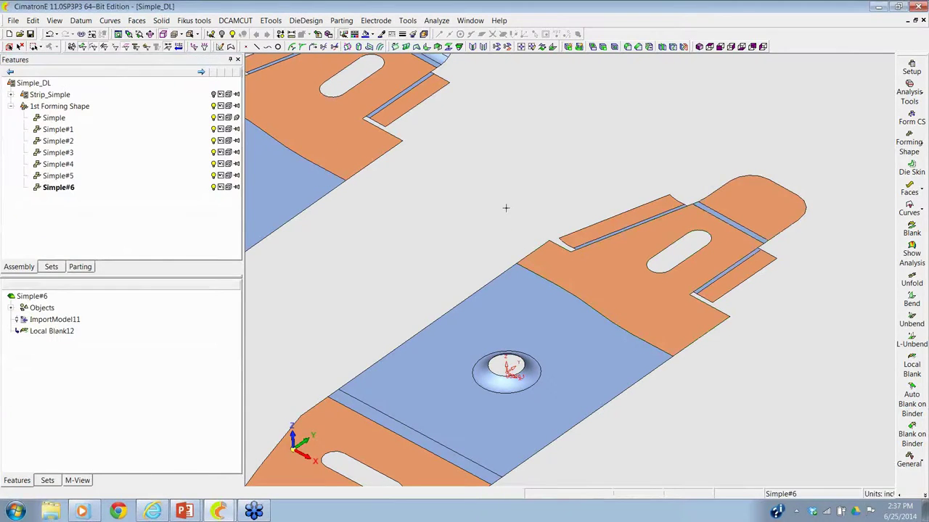
{"action": "scroll", "coordinate": [487, 349], "scroll_direction": "down", "scroll_amount": 3}
{"action": "scroll", "coordinate": [487, 348], "scroll_direction": "down", "scroll_amount": 5}
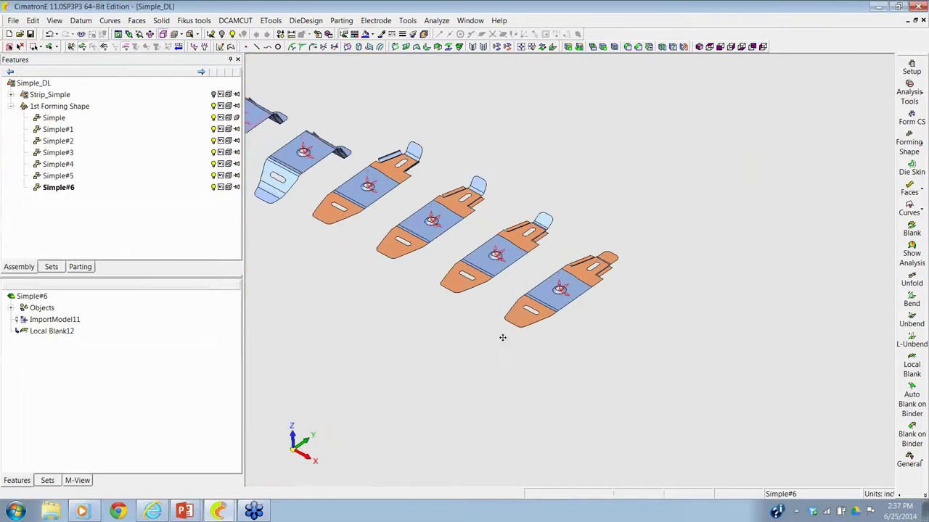
{"action": "left_click_drag", "start_coordinate": [682, 363], "coordinate": [601, 369]}
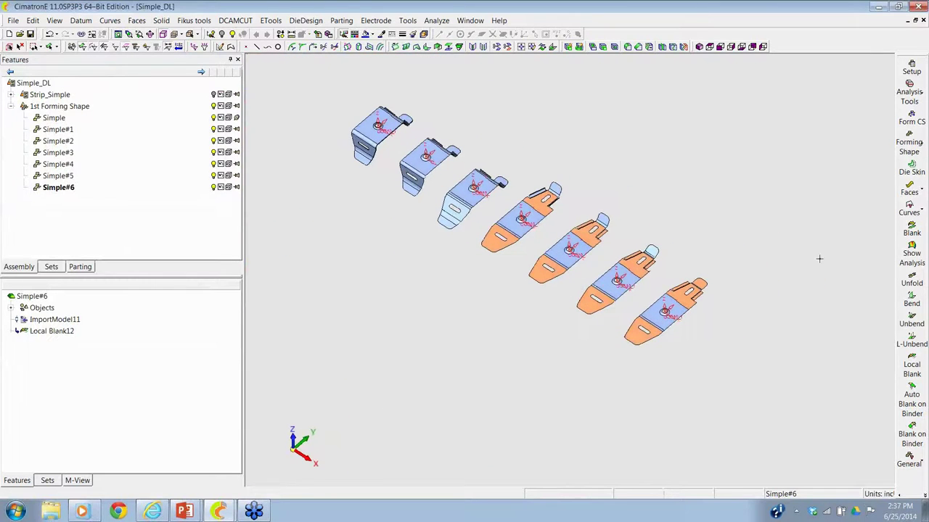
{"action": "left_click", "coordinate": [922, 228]}
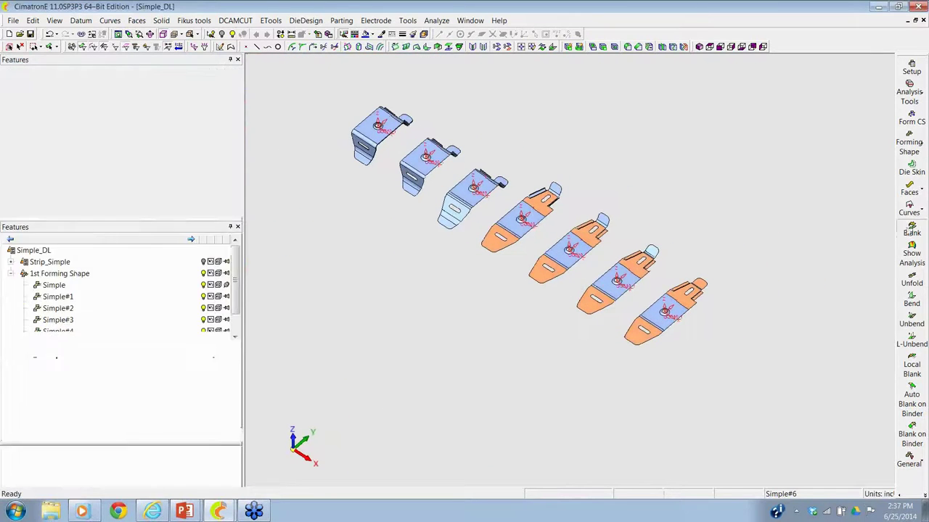
{"action": "left_click", "coordinate": [666, 309]}
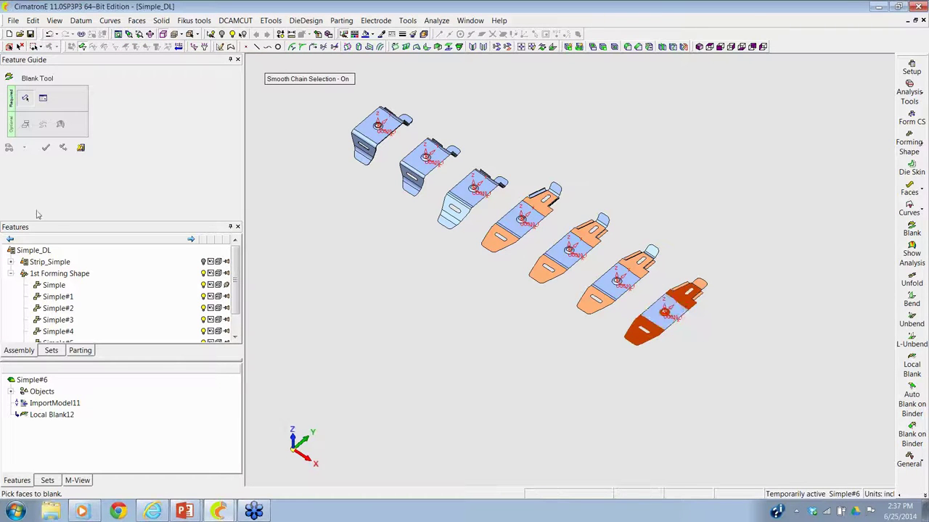
{"action": "left_click", "coordinate": [64, 148]}
Step: Stitch all faces of Simple#6 together with the stitch-only option and a maximum gap of 0.0008
{"action": "left_click", "coordinate": [136, 20]}
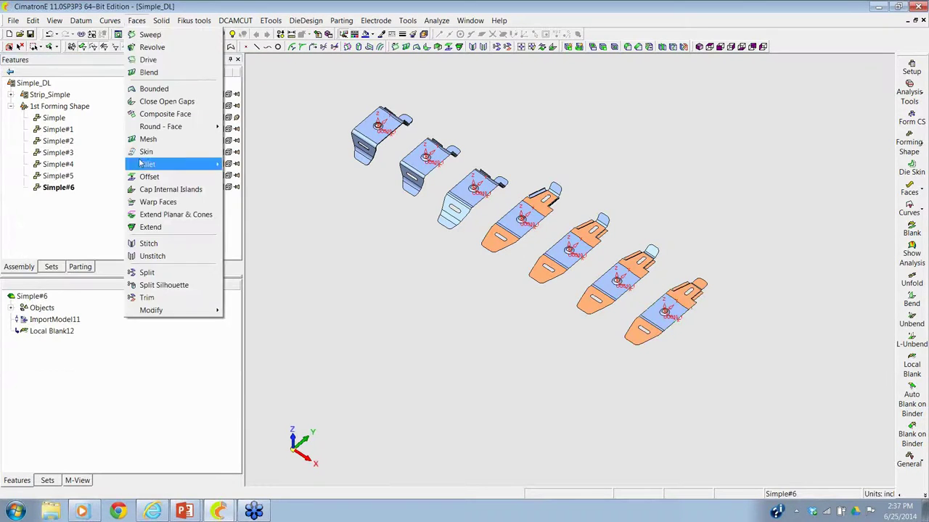
{"action": "left_click", "coordinate": [137, 245]}
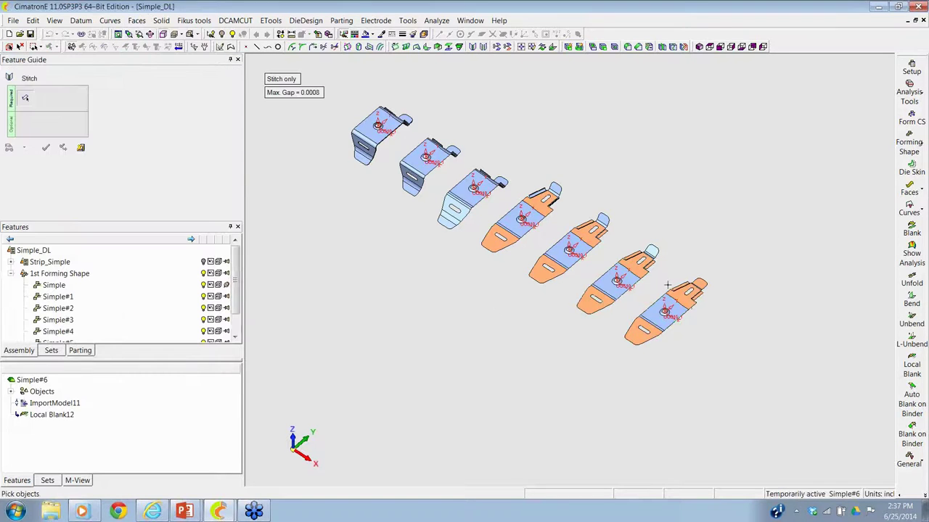
{"action": "left_click", "coordinate": [666, 308]}
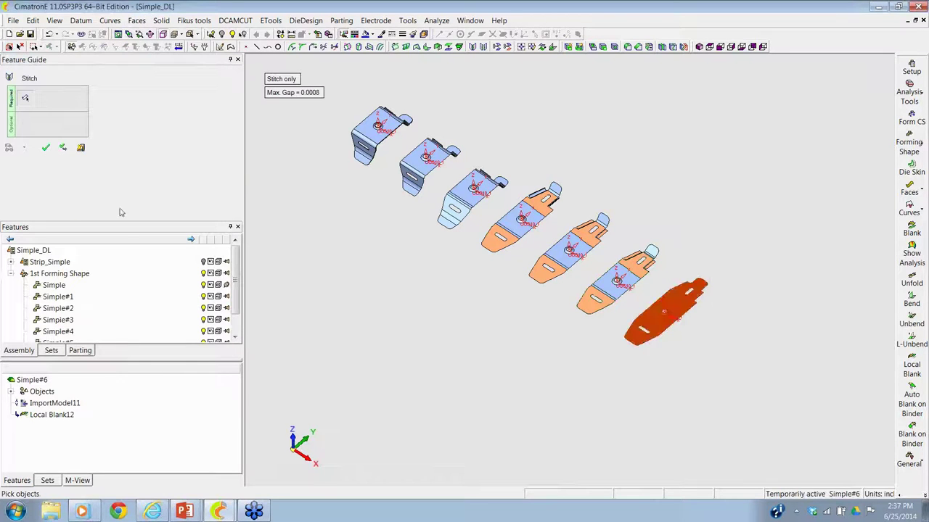
{"action": "left_click", "coordinate": [46, 148]}
Step: Create the blank of the stitched Simple#6 as a new part, using CRCA material and 0.074 thickness
{"action": "left_click", "coordinate": [910, 228]}
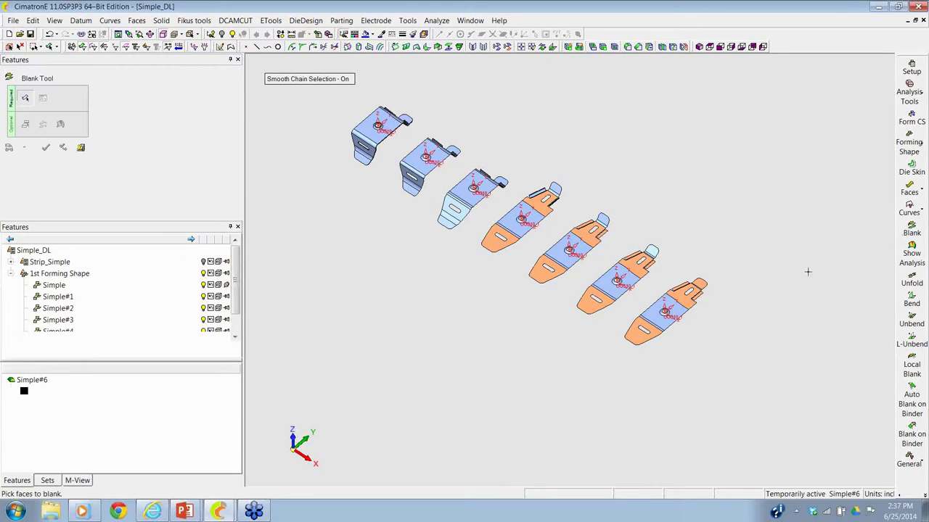
{"action": "left_click", "coordinate": [689, 322]}
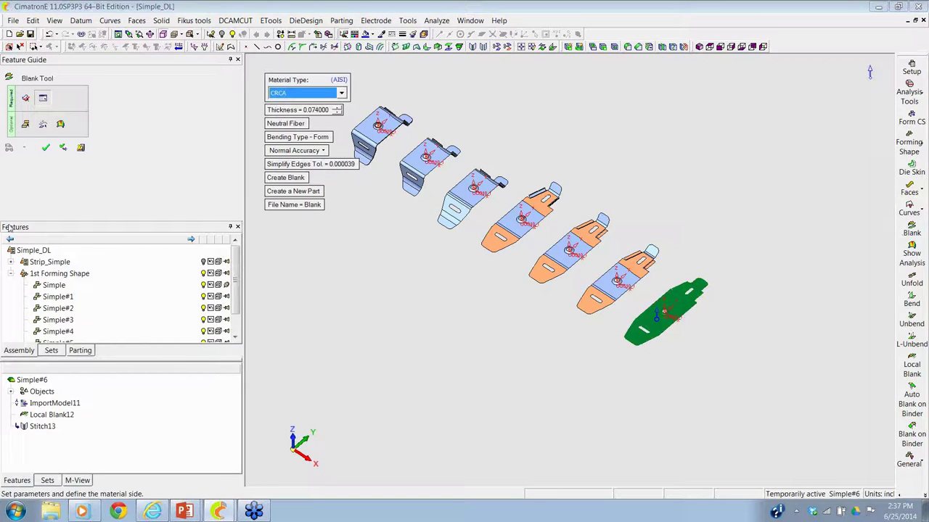
{"action": "left_click", "coordinate": [47, 146]}
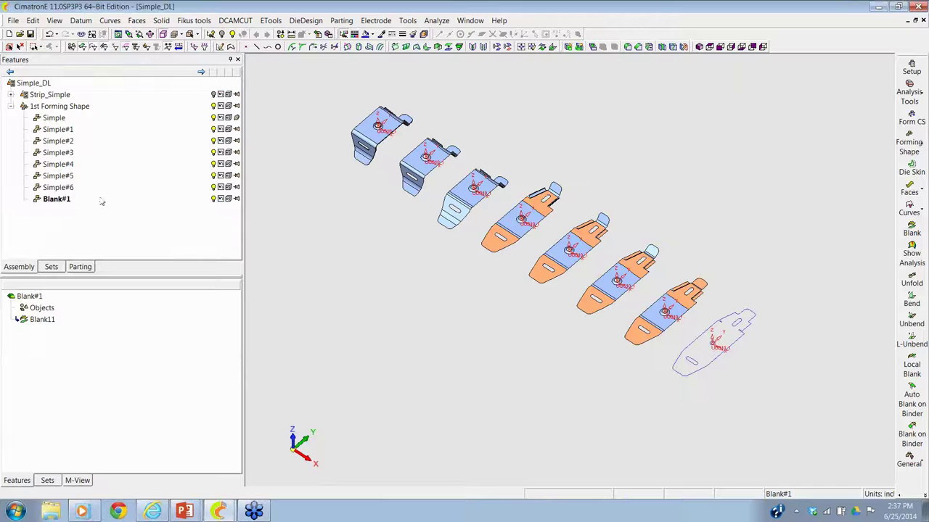
{"action": "scroll", "coordinate": [634, 358], "scroll_direction": "up", "scroll_amount": 5}
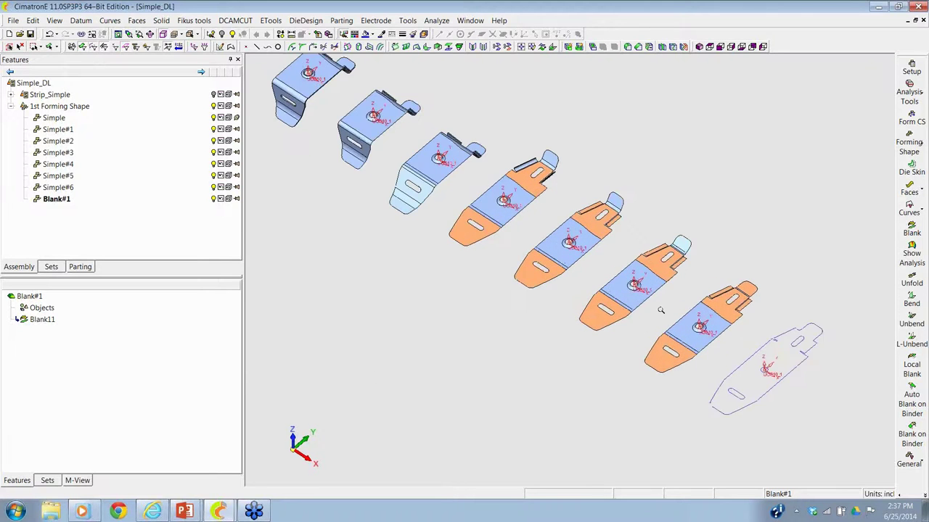
Step: Switch the Simple_DL project from forming design to strip design
{"action": "scroll", "coordinate": [562, 232], "scroll_direction": "down", "scroll_amount": 3}
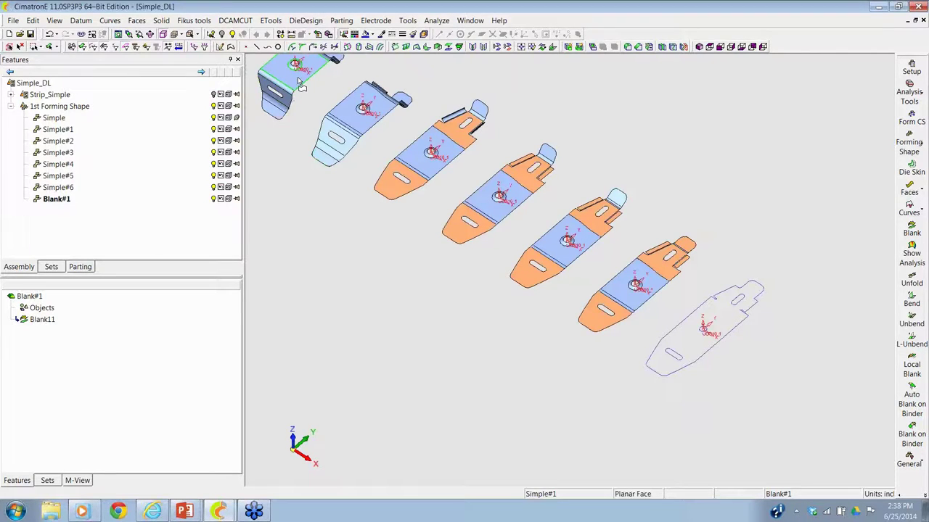
{"action": "scroll", "coordinate": [700, 210], "scroll_direction": "down", "scroll_amount": 5}
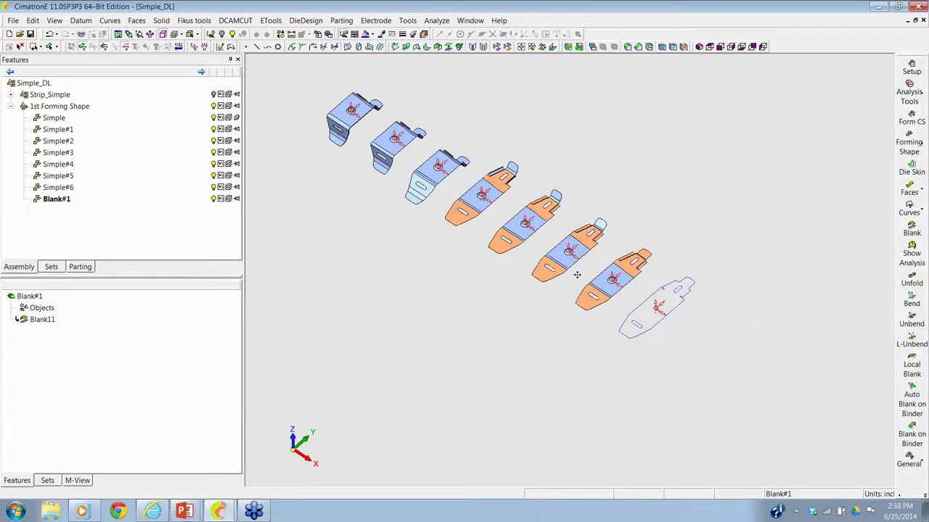
{"action": "left_click_drag", "start_coordinate": [576, 271], "coordinate": [593, 285]}
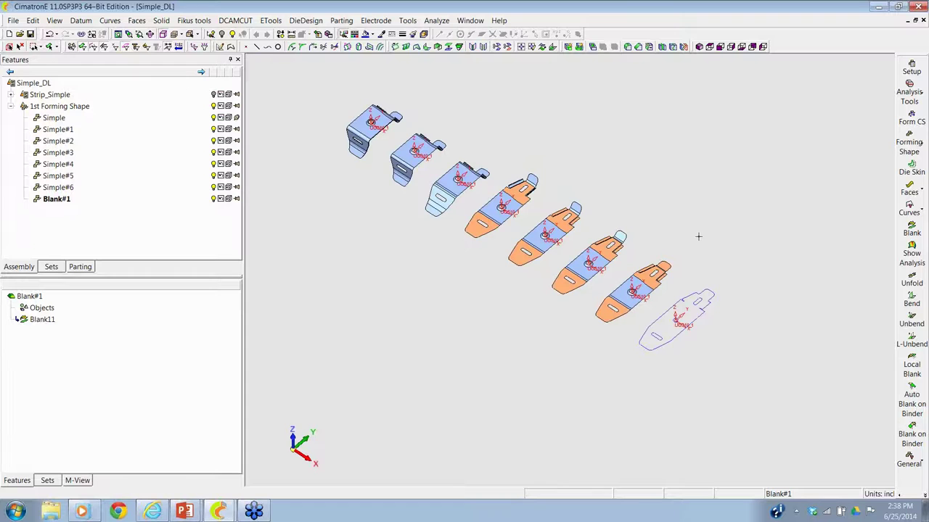
{"action": "left_click", "coordinate": [908, 485]}
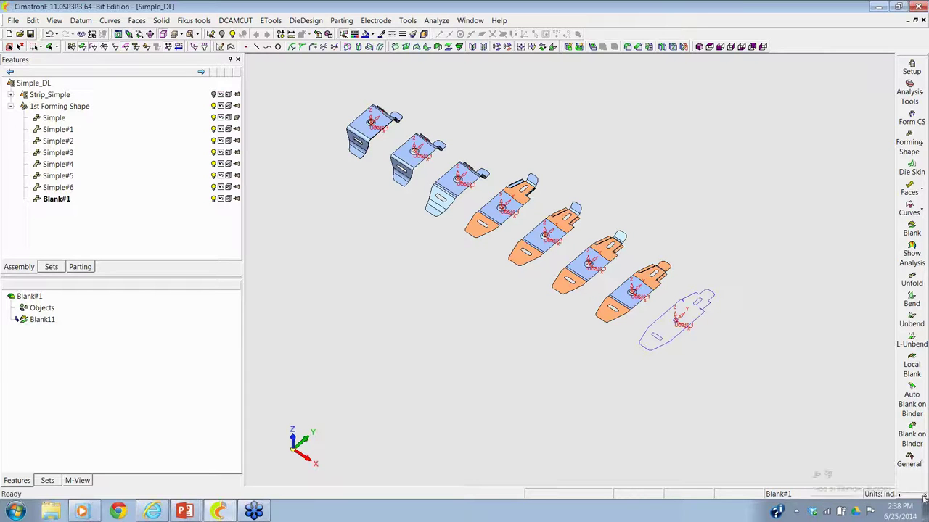
{"action": "left_click", "coordinate": [830, 476]}
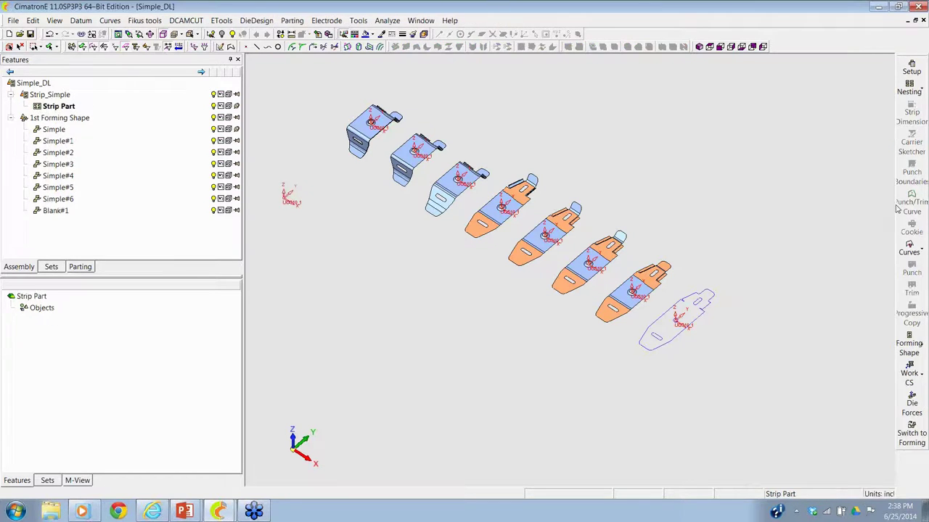
Step: Start a one-part nesting with the flat Blank#1 outline and view the layout from above
{"action": "left_click", "coordinate": [909, 90]}
{"action": "left_click", "coordinate": [827, 86]}
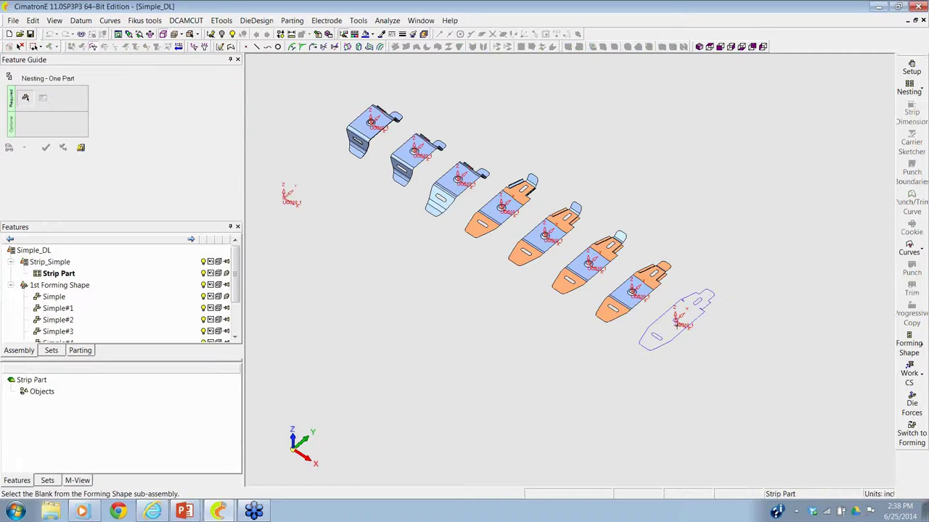
{"action": "left_click", "coordinate": [665, 317]}
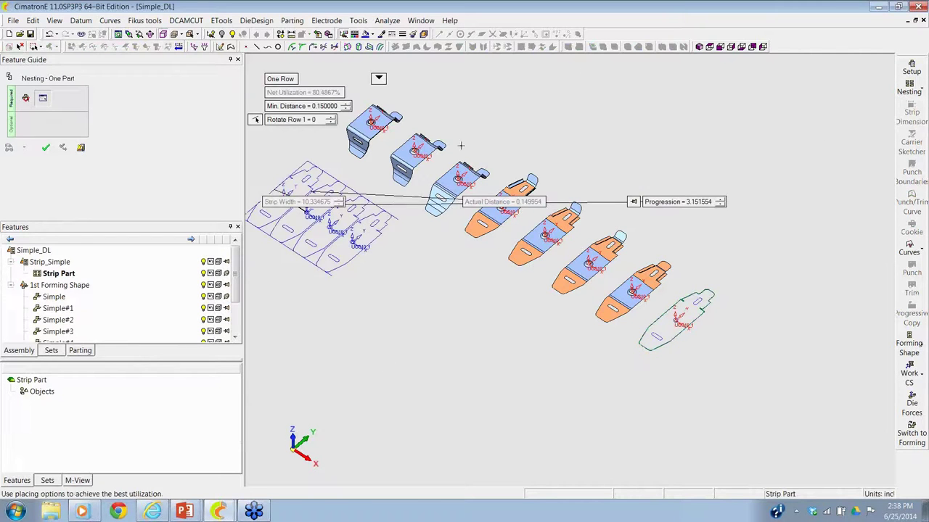
{"action": "left_click", "coordinate": [710, 46]}
{"action": "left_click_drag", "start_coordinate": [329, 280], "coordinate": [424, 225]}
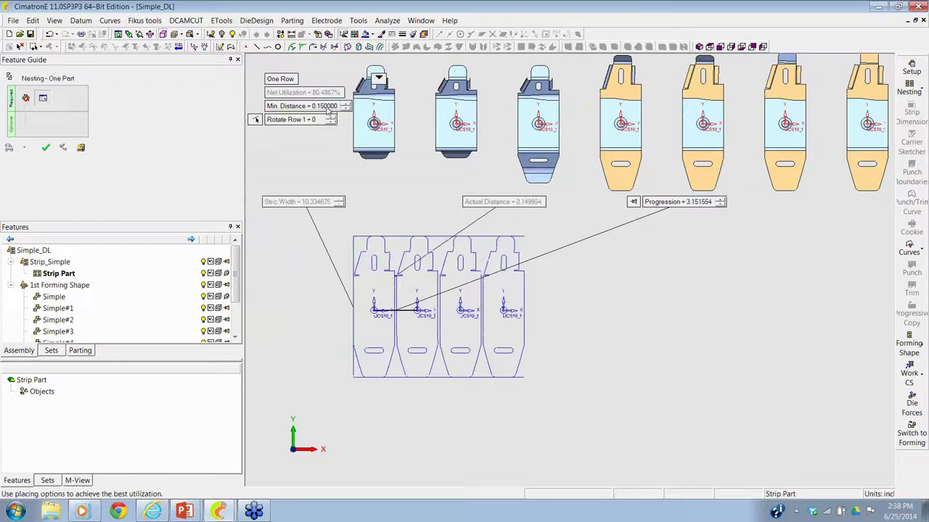
Step: Show the nesting area values, then set the minimum distance to 0.5 and the progression to 3.75
{"action": "left_click", "coordinate": [378, 78]}
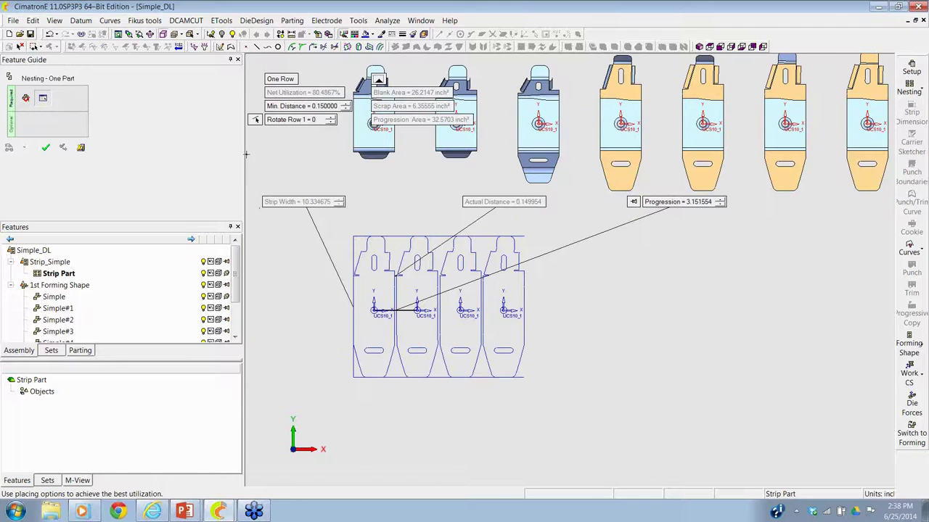
{"action": "left_click", "coordinate": [299, 107]}
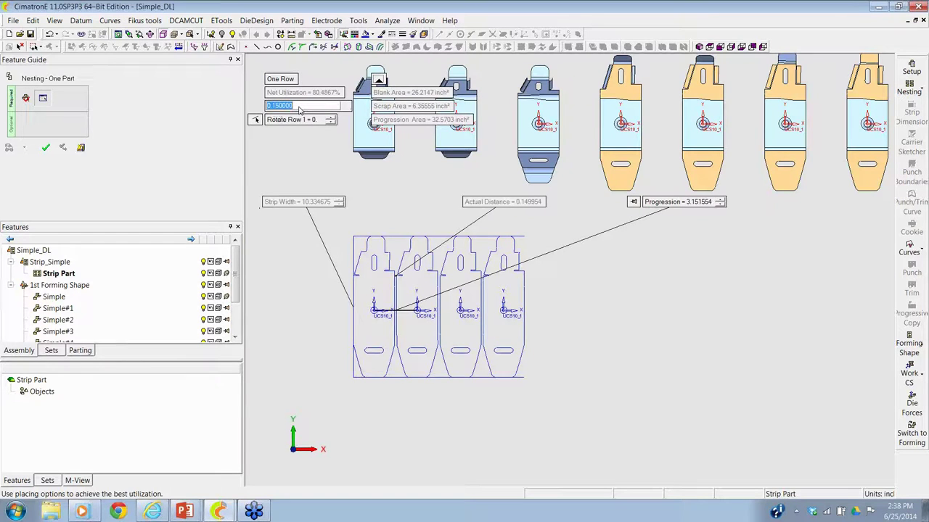
{"action": "type", "text": "0.5"}
{"action": "key", "text": "Return"}
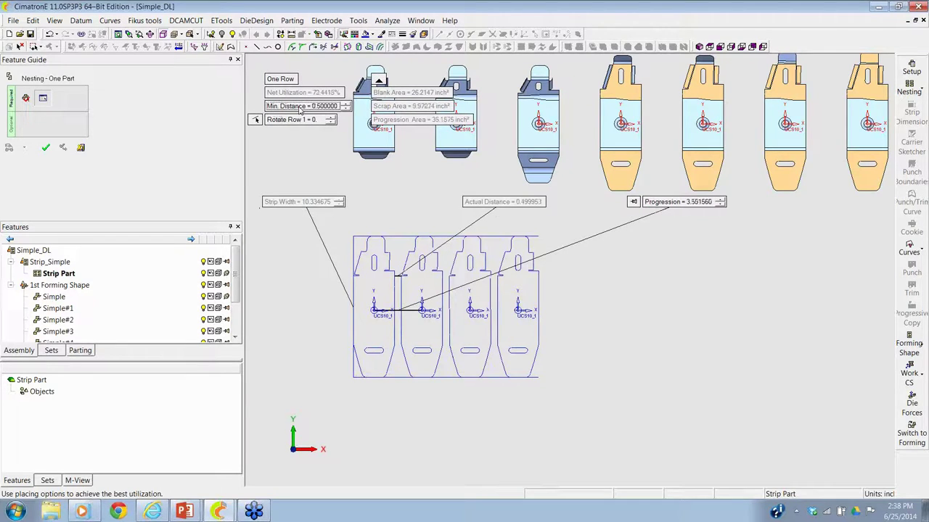
{"action": "left_click", "coordinate": [673, 204]}
{"action": "type", "text": "3"}
{"action": "key", "text": "Return"}
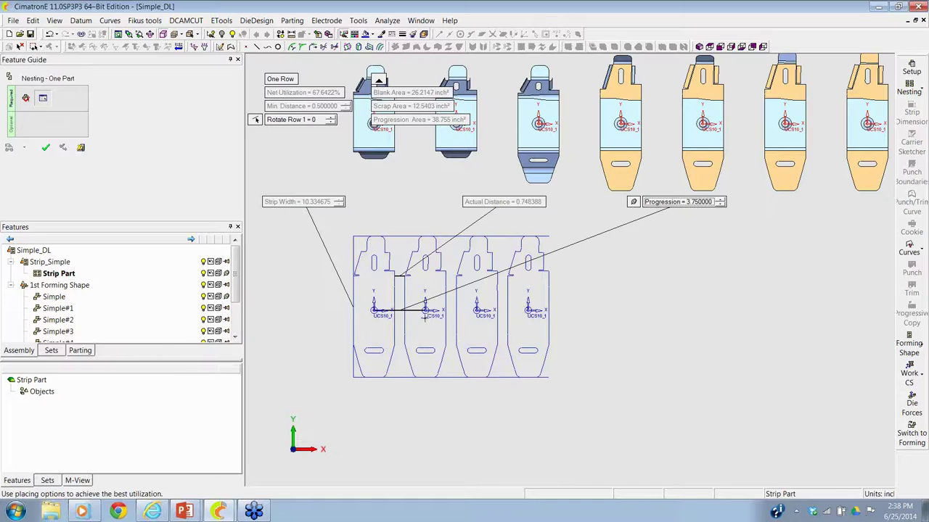
Step: Try a two-row nesting with row 2 rotated 180 degrees, and return to one row
{"action": "left_click", "coordinate": [287, 82]}
{"action": "left_click", "coordinate": [290, 135]}
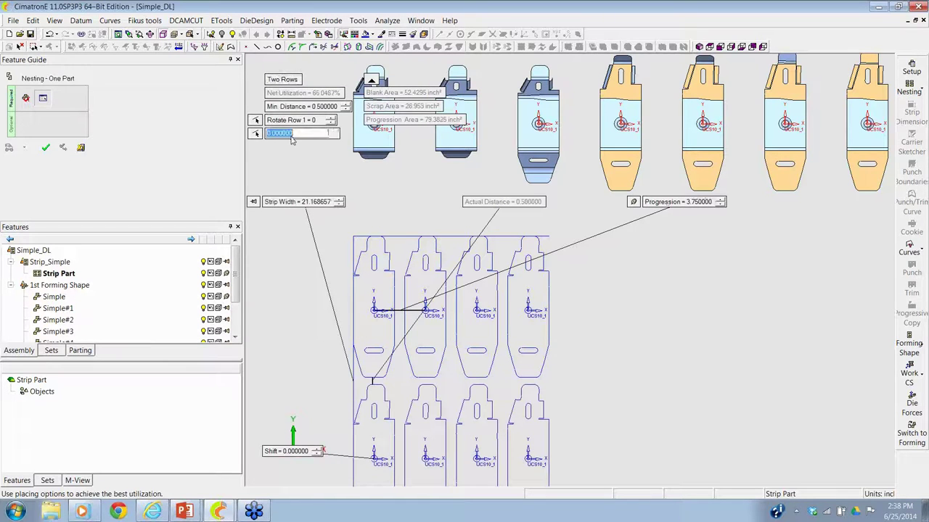
{"action": "type", "text": "180"}
{"action": "key", "text": "Return"}
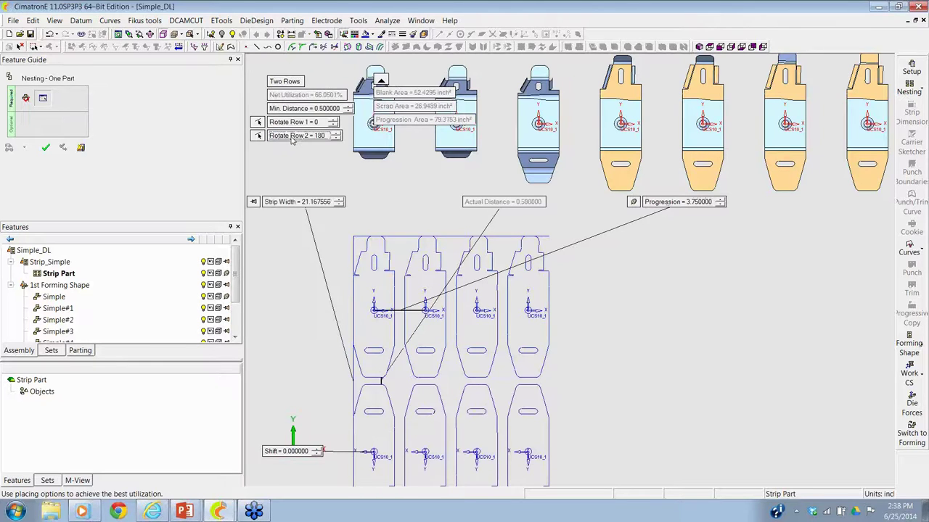
{"action": "left_click", "coordinate": [299, 81]}
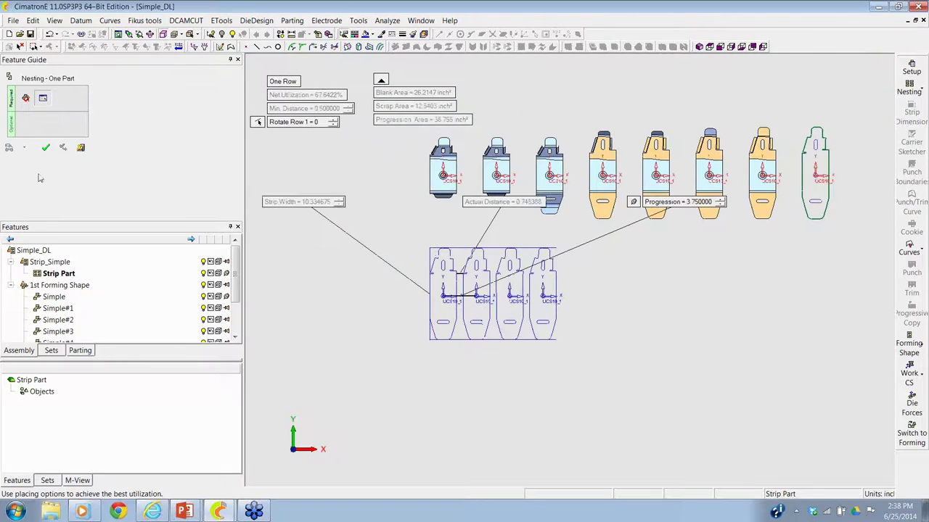
Step: Accept the one-row nesting and set the strip dimensions to 8 progressions, showing the area values
{"action": "left_click", "coordinate": [45, 148]}
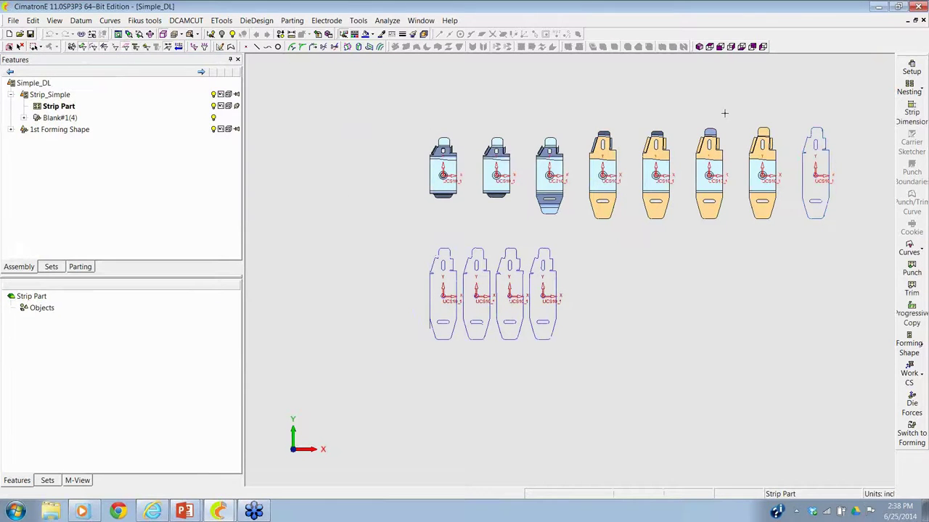
{"action": "left_click", "coordinate": [912, 113]}
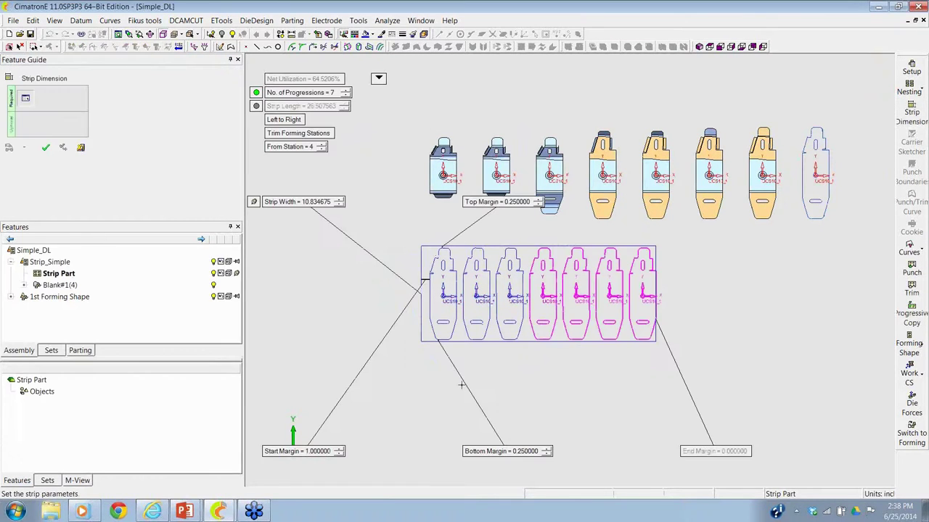
{"action": "left_click", "coordinate": [378, 77]}
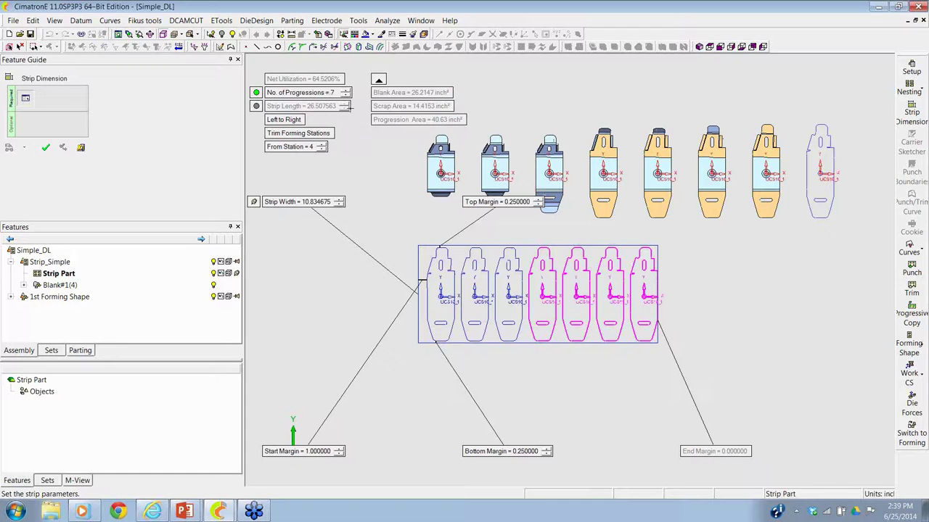
{"action": "left_click", "coordinate": [346, 91]}
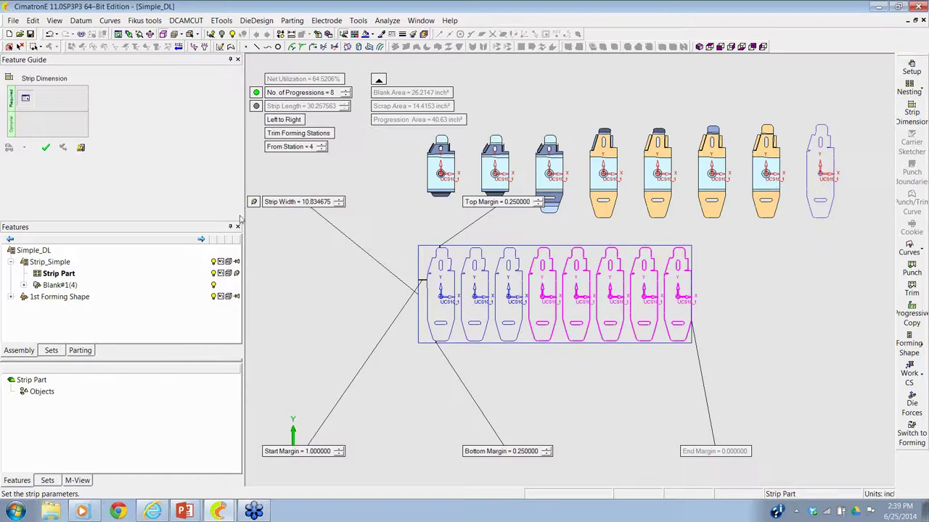
Step: Set both the top margin and the bottom margin of the strip to 0
{"action": "double_click", "coordinate": [512, 202]}
{"action": "type", "text": "0"}
{"action": "key", "text": "Return"}
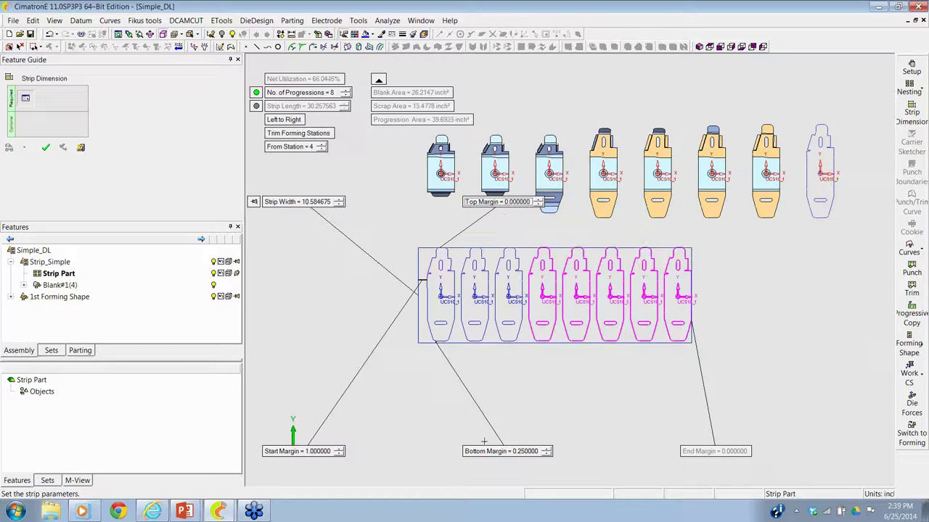
{"action": "double_click", "coordinate": [490, 452]}
{"action": "type", "text": "0"}
{"action": "key", "text": "Return"}
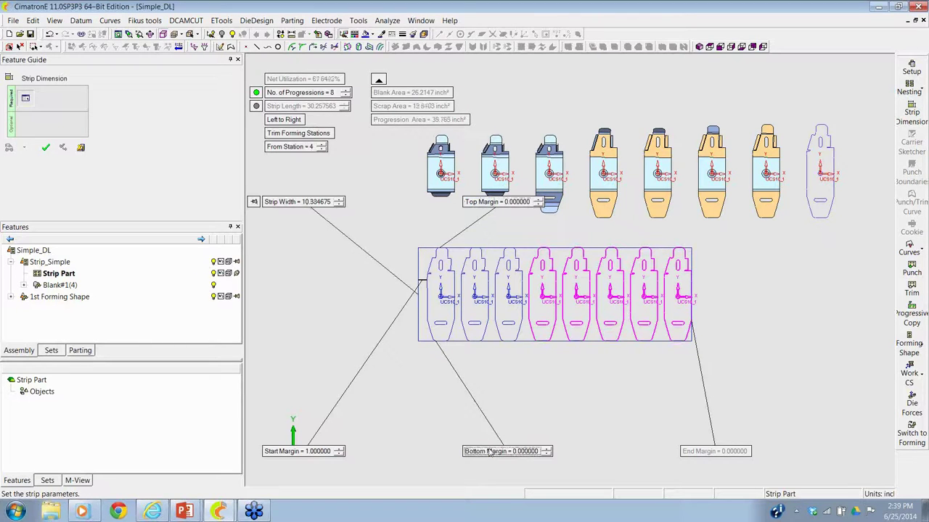
{"action": "scroll", "coordinate": [537, 268], "scroll_direction": "up", "scroll_amount": 3}
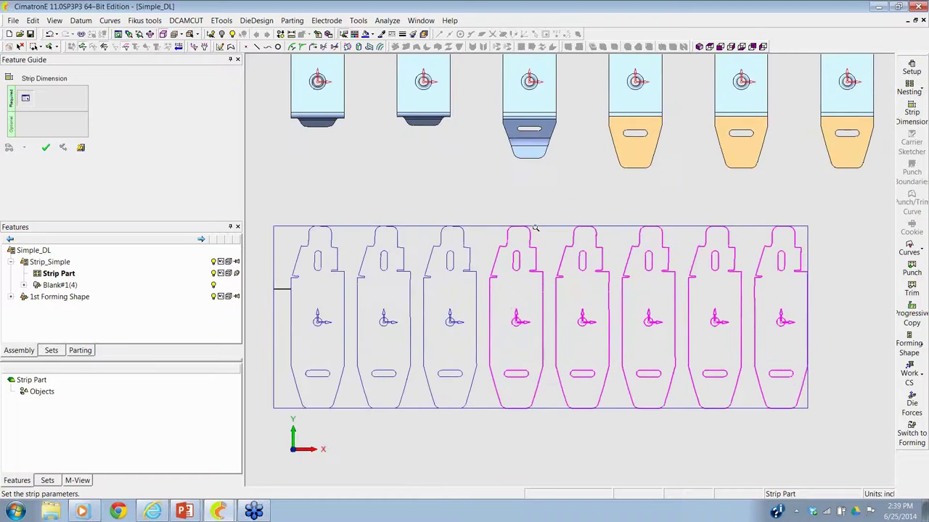
{"action": "scroll", "coordinate": [534, 268], "scroll_direction": "down", "scroll_amount": 2}
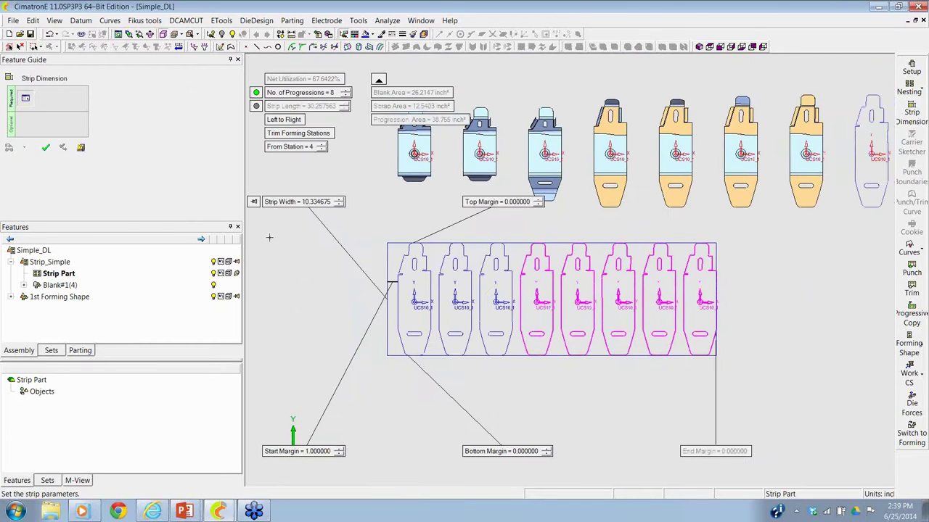
Step: Set the strip's start margin to 2 and create the strip
{"action": "double_click", "coordinate": [285, 452]}
{"action": "type", "text": "2"}
{"action": "key", "text": "Return"}
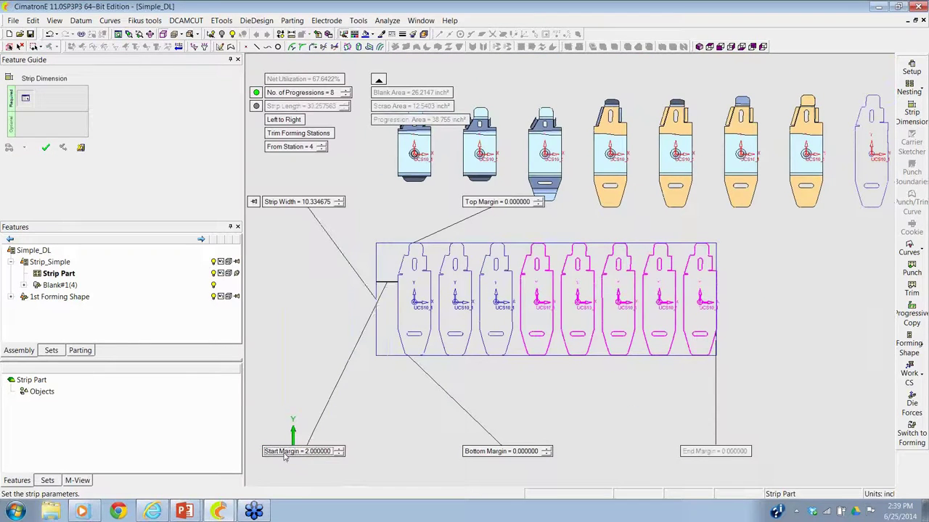
{"action": "left_click", "coordinate": [45, 147]}
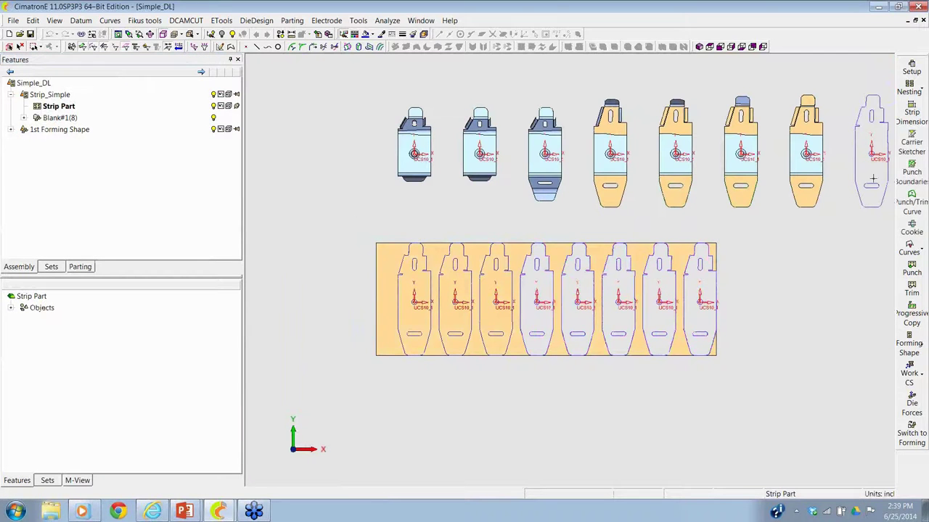
Step: Start a carrier sketch and draw a rectangle bridging the gap between the two blanks, its top edge about 1.14 above the hole centres
{"action": "left_click", "coordinate": [911, 143]}
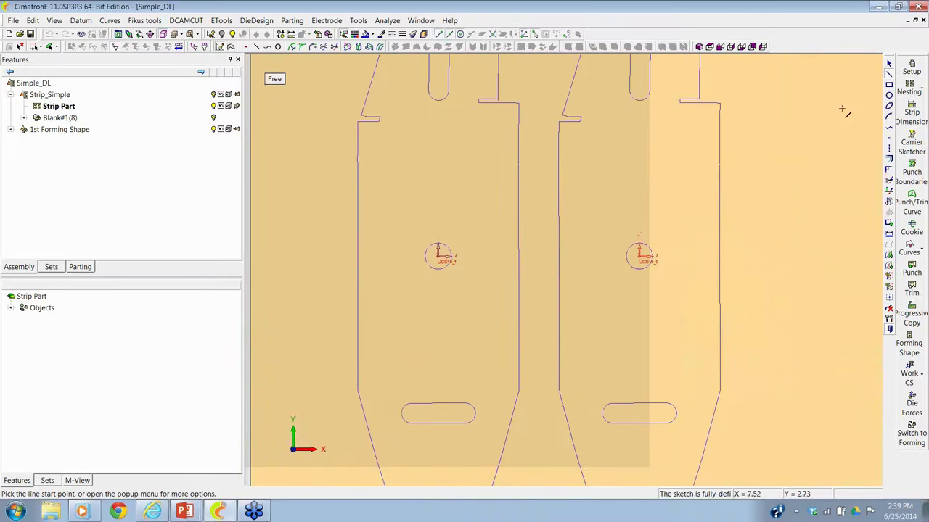
{"action": "left_click", "coordinate": [889, 84]}
{"action": "left_click", "coordinate": [491, 195]}
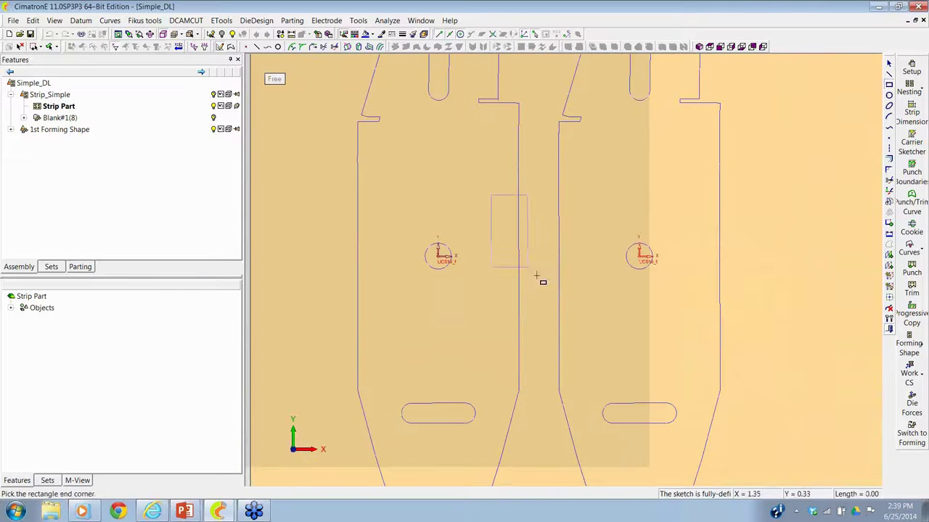
{"action": "left_click", "coordinate": [577, 330]}
{"action": "middle_click", "coordinate": [485, 263]}
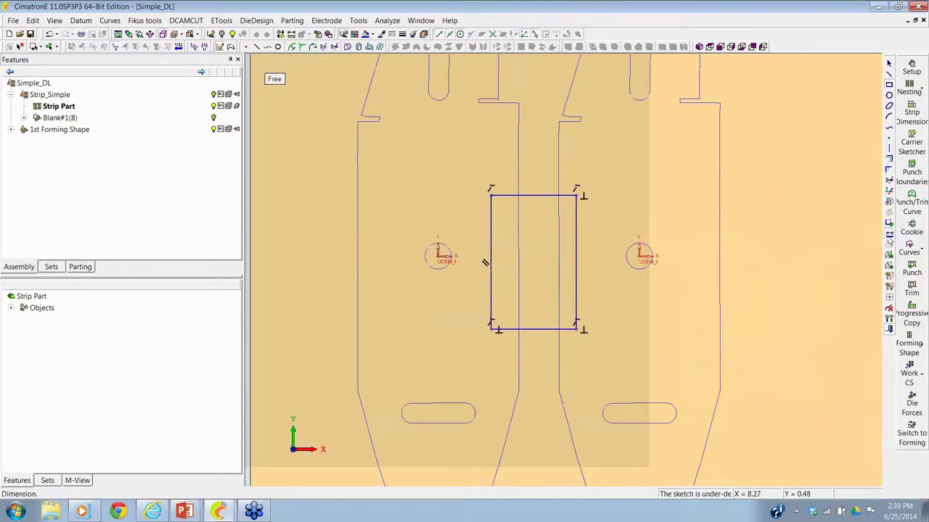
Step: Dimension the rectangle's top and bottom edges at 0.75 each from the blank's central hole
{"action": "left_click", "coordinate": [502, 197]}
{"action": "left_click", "coordinate": [407, 231]}
{"action": "key", "text": "BackSpace"}
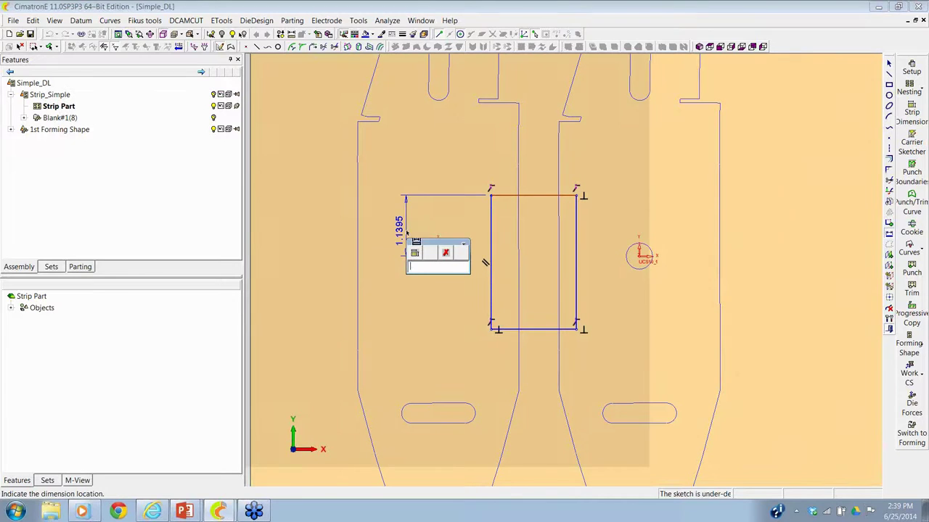
{"action": "type", "text": ".75"}
{"action": "key", "text": "Return"}
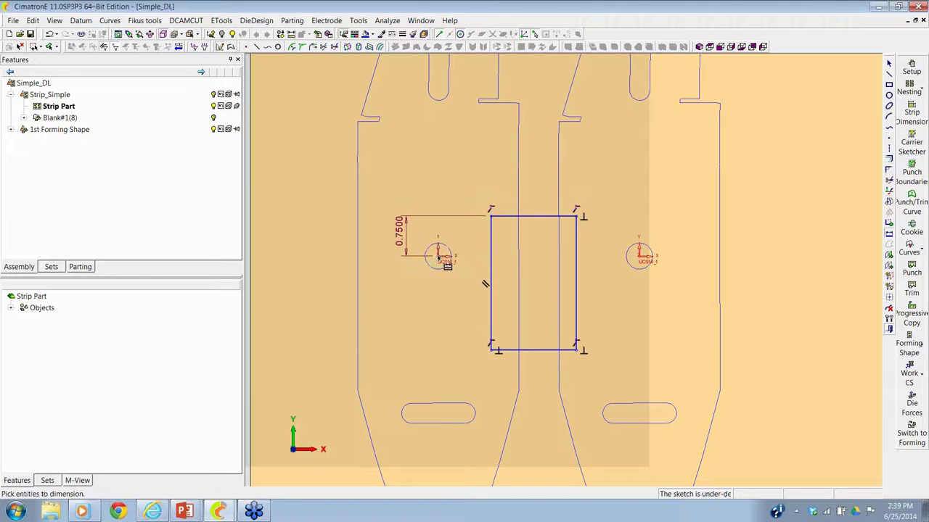
{"action": "left_click", "coordinate": [503, 350]}
{"action": "left_click", "coordinate": [406, 317]}
{"action": "type", "text": "75"}
{"action": "key", "text": "Return"}
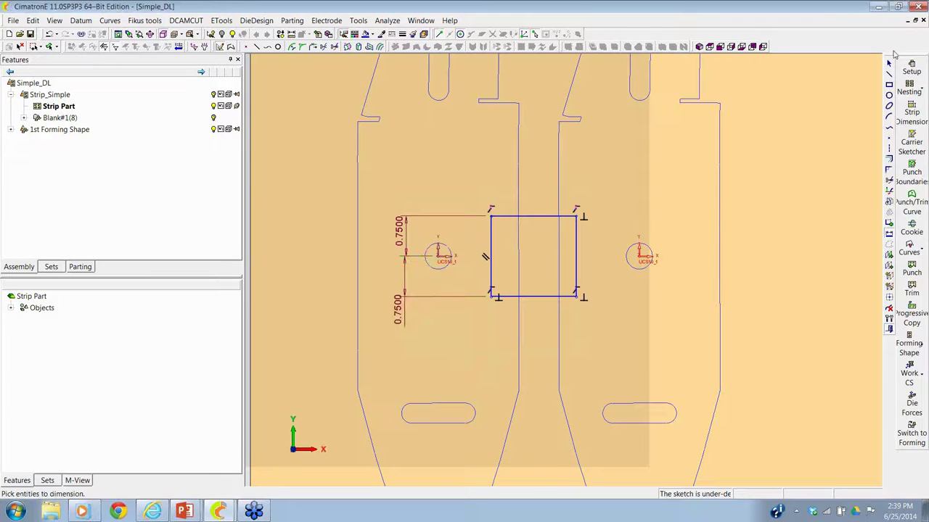
Step: Sketch a pilot circle inside the rectangle, level with the blanks' hole centres, and set its diameter to 0.375
{"action": "left_click", "coordinate": [889, 95]}
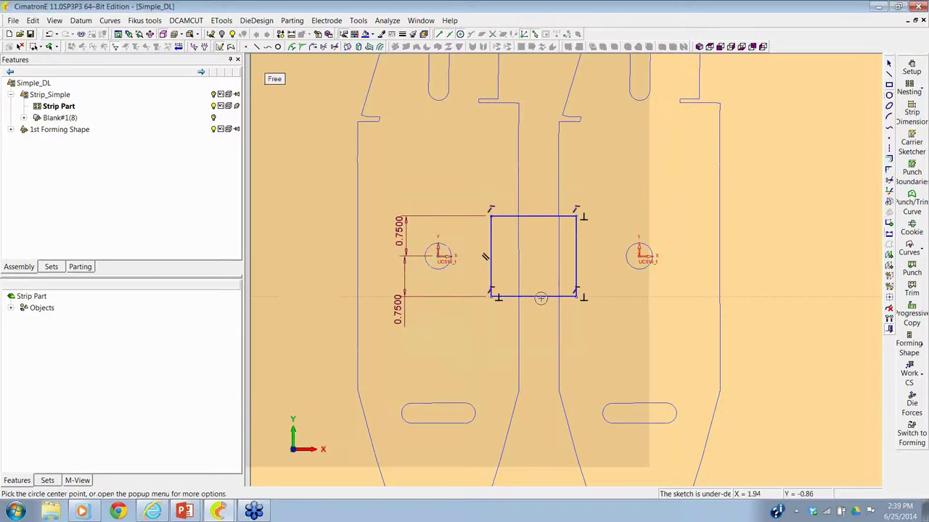
{"action": "left_click", "coordinate": [536, 255]}
{"action": "left_click", "coordinate": [547, 244]}
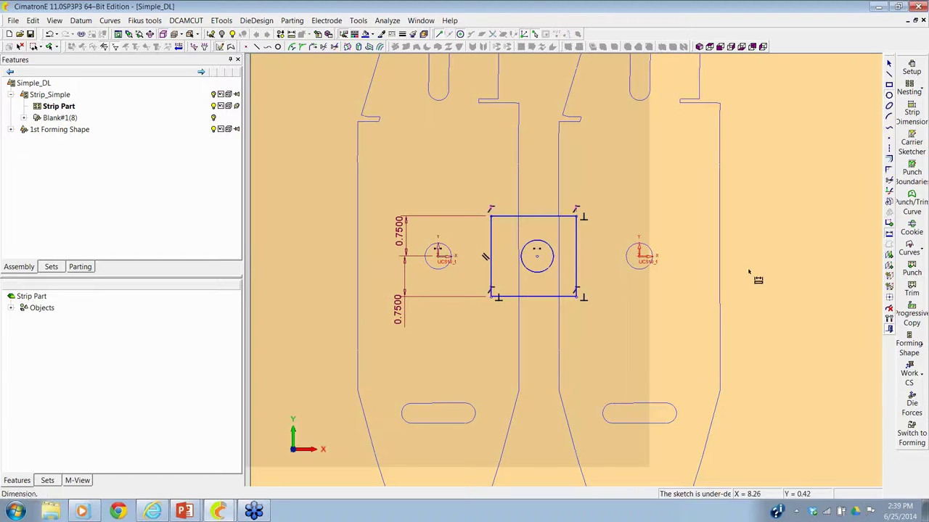
{"action": "left_click", "coordinate": [889, 234]}
{"action": "left_click", "coordinate": [559, 282]}
{"action": "left_click", "coordinate": [605, 289]}
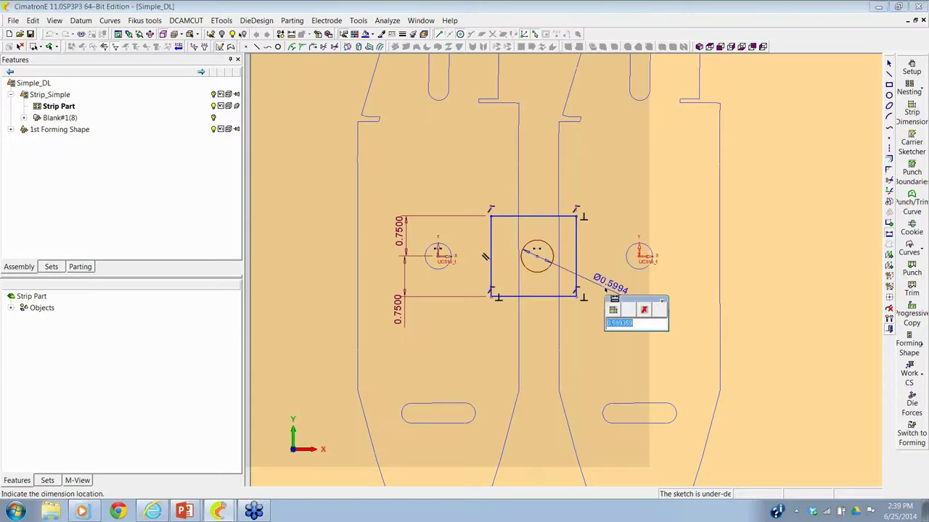
{"action": "type", "text": ".375"}
{"action": "key", "text": "Return"}
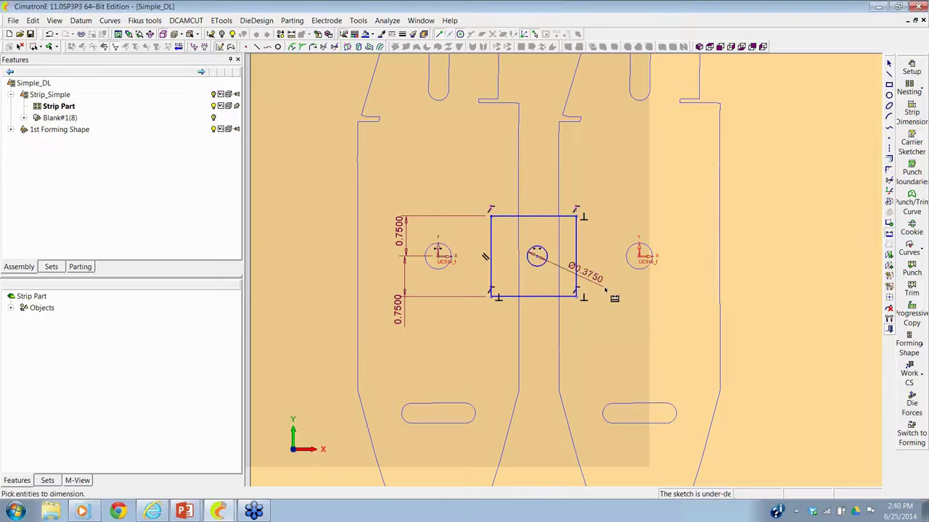
Step: Dimension the horizontal distance from the first blank's central hole to the pilot circle as 3.75/2
{"action": "left_click", "coordinate": [437, 254]}
{"action": "left_click", "coordinate": [518, 242]}
{"action": "type", "text": "3"}
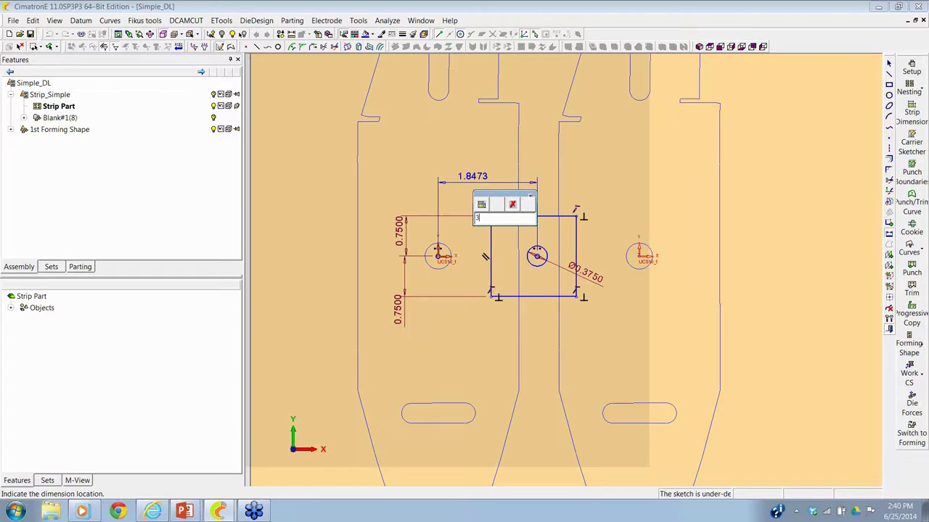
{"action": "type", "text": ".75/2"}
{"action": "key", "text": "Return"}
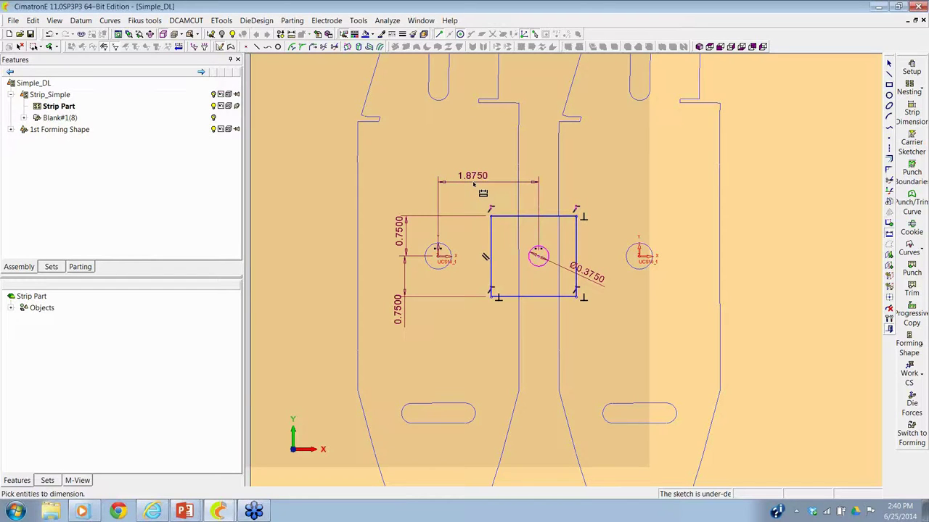
Step: Draw a tall rectangle from the first blank's hole centreline to just past the second blank's, extending beyond both strip edges
{"action": "scroll", "coordinate": [475, 190], "scroll_direction": "down", "scroll_amount": 2}
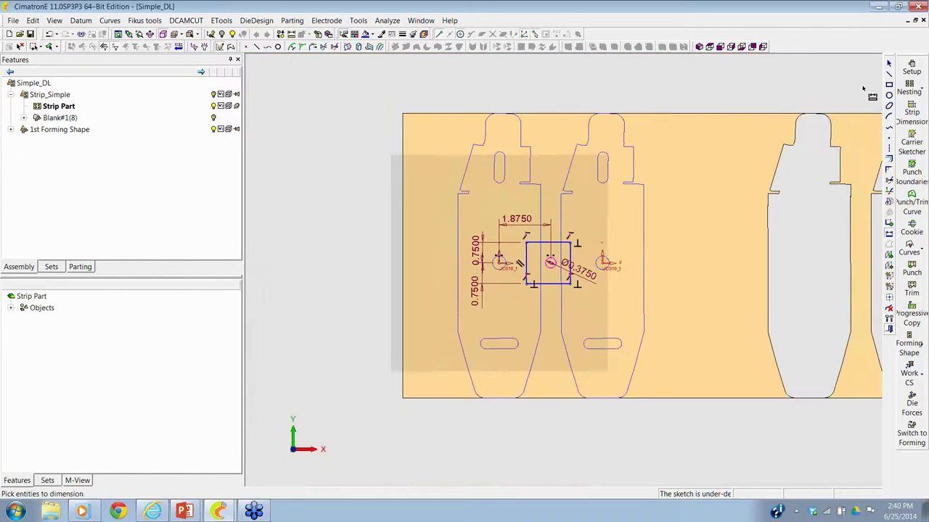
{"action": "left_click", "coordinate": [889, 84]}
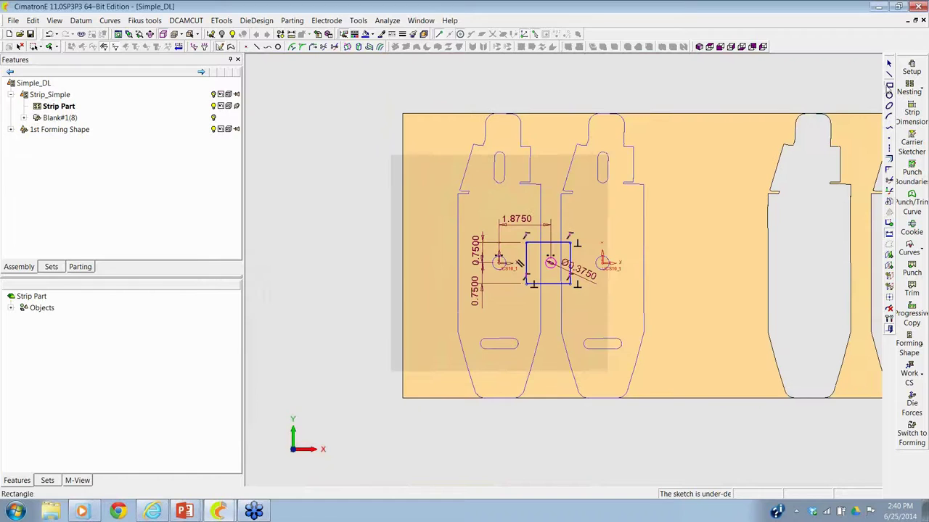
{"action": "left_click", "coordinate": [500, 91]}
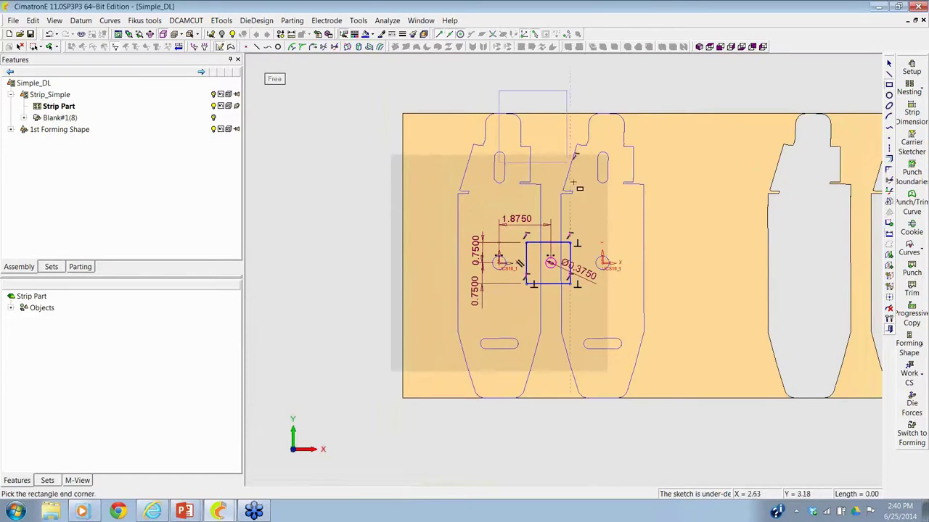
{"action": "left_click", "coordinate": [615, 422]}
{"action": "right_click", "coordinate": [622, 428]}
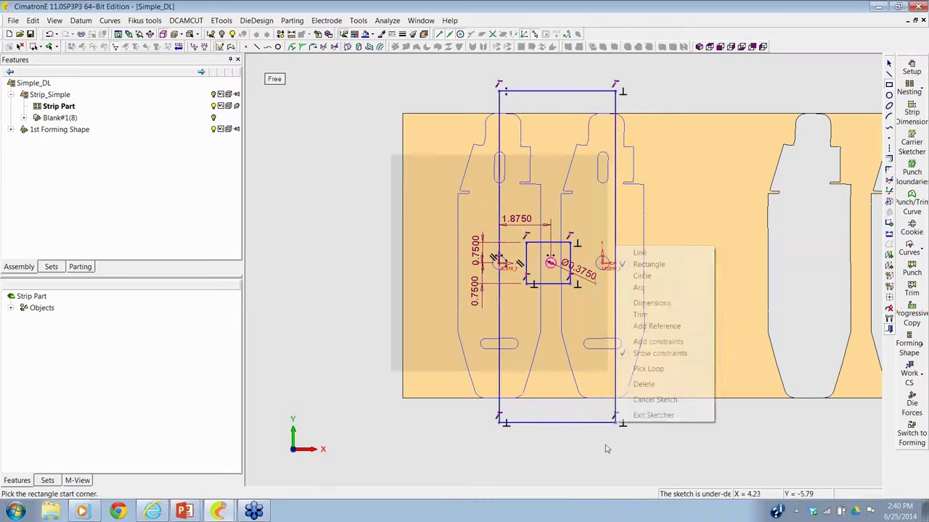
Step: Sketch a circle concentric with the first blank's central hole, set its diameter to 0.375 and finish the carrier sketch
{"action": "scroll", "coordinate": [604, 436], "scroll_direction": "up", "scroll_amount": 5}
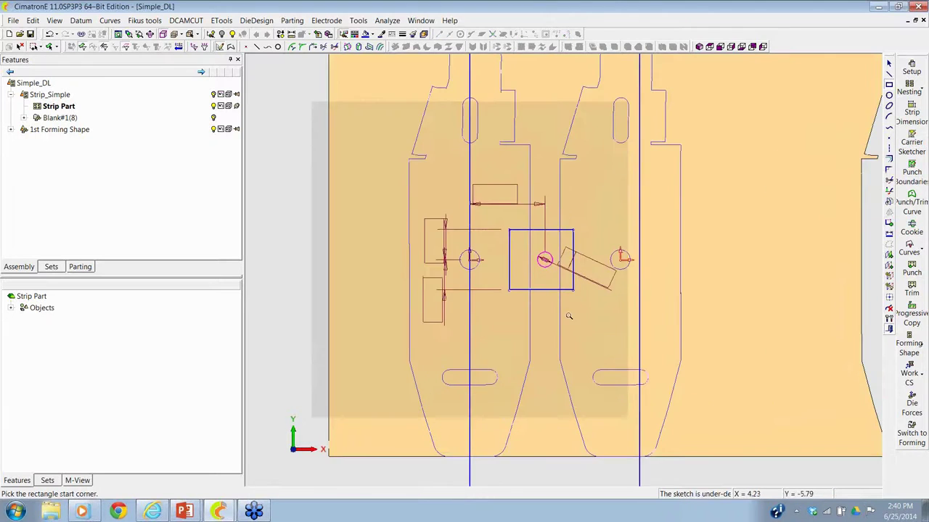
{"action": "left_click", "coordinate": [888, 95]}
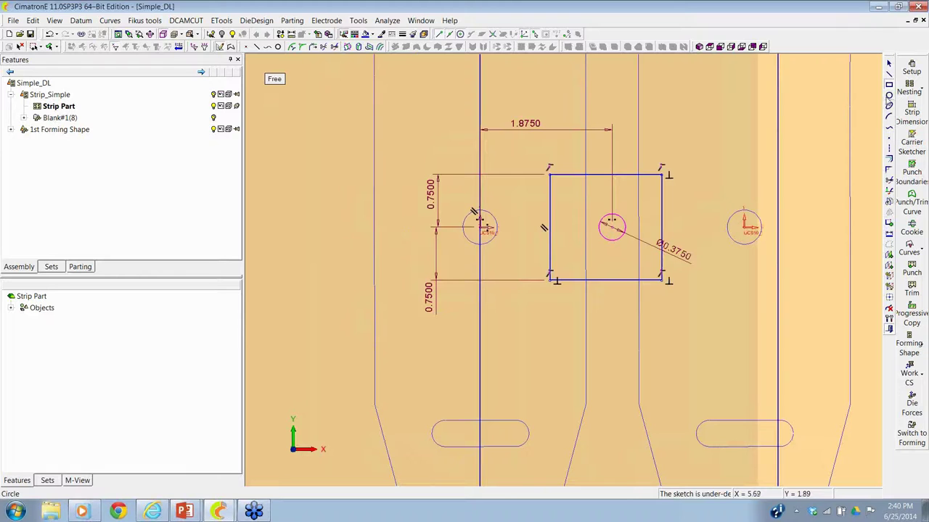
{"action": "scroll", "coordinate": [522, 290], "scroll_direction": "up", "scroll_amount": 3}
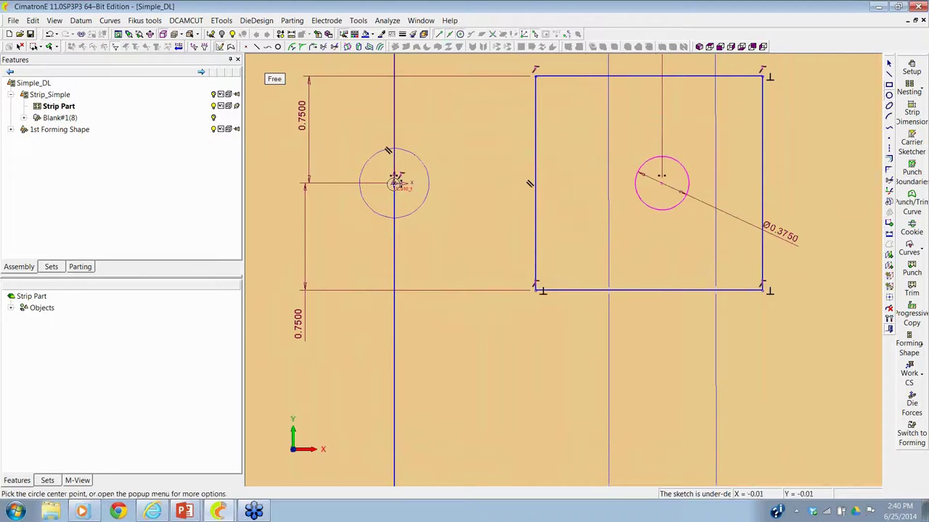
{"action": "left_click", "coordinate": [395, 182]}
{"action": "left_click", "coordinate": [414, 172]}
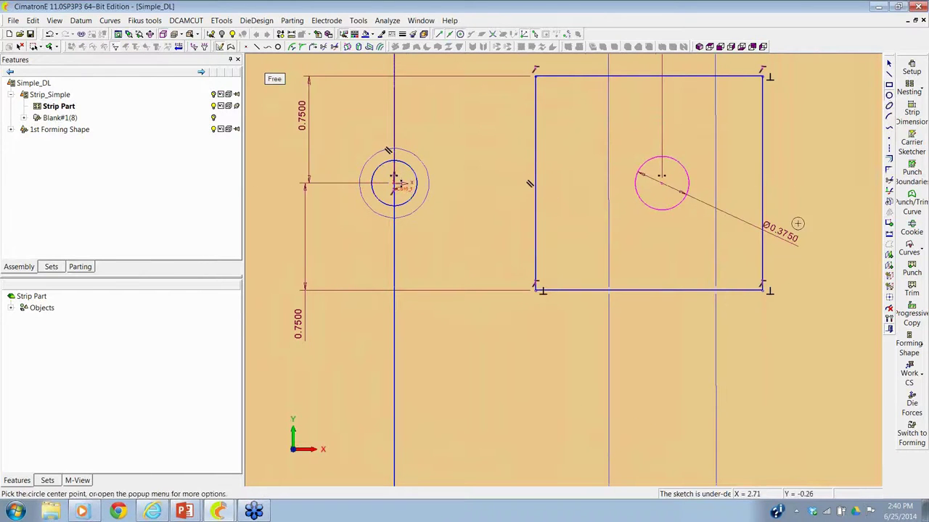
{"action": "left_click", "coordinate": [888, 233]}
{"action": "left_click", "coordinate": [419, 187]}
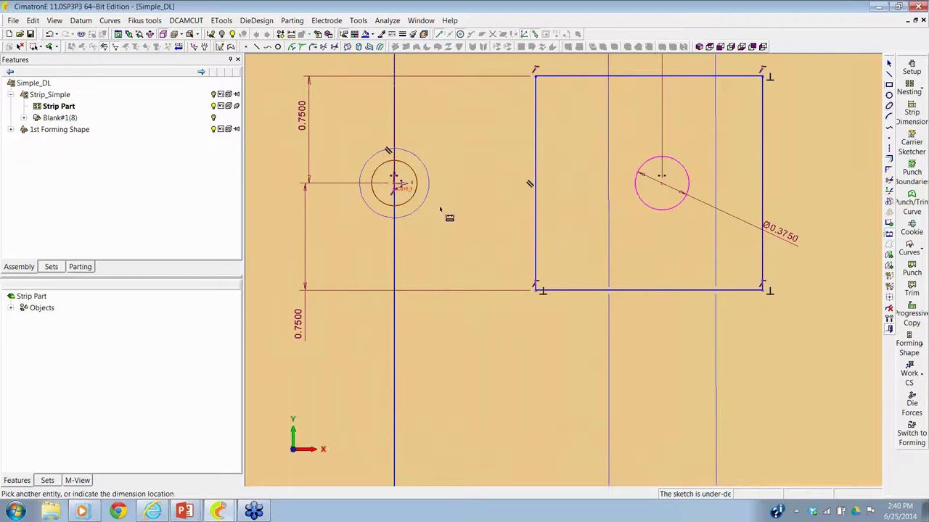
{"action": "left_click", "coordinate": [446, 210]}
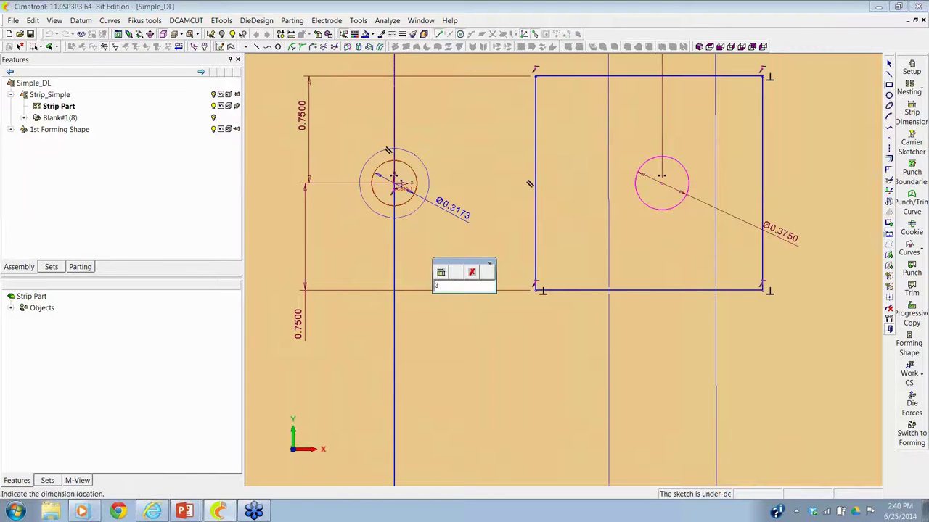
{"action": "key", "text": "Return"}
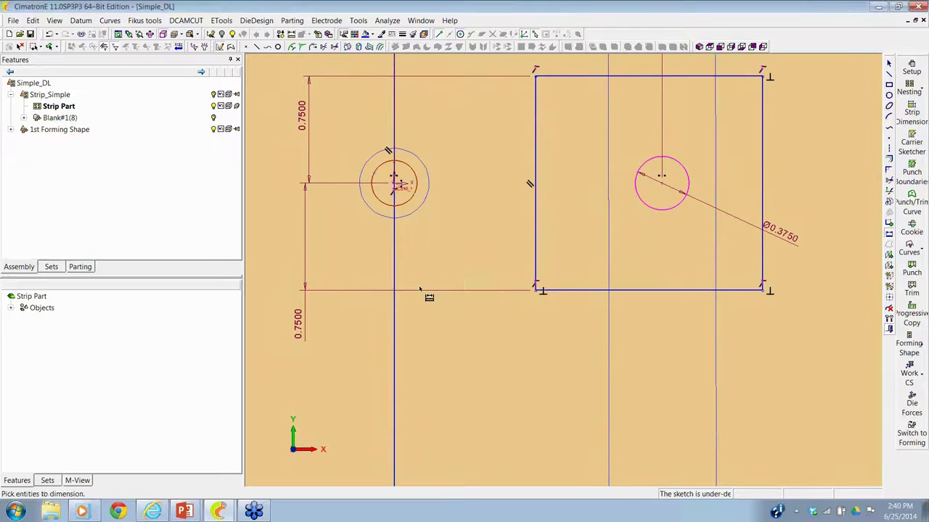
{"action": "right_click", "coordinate": [420, 288]}
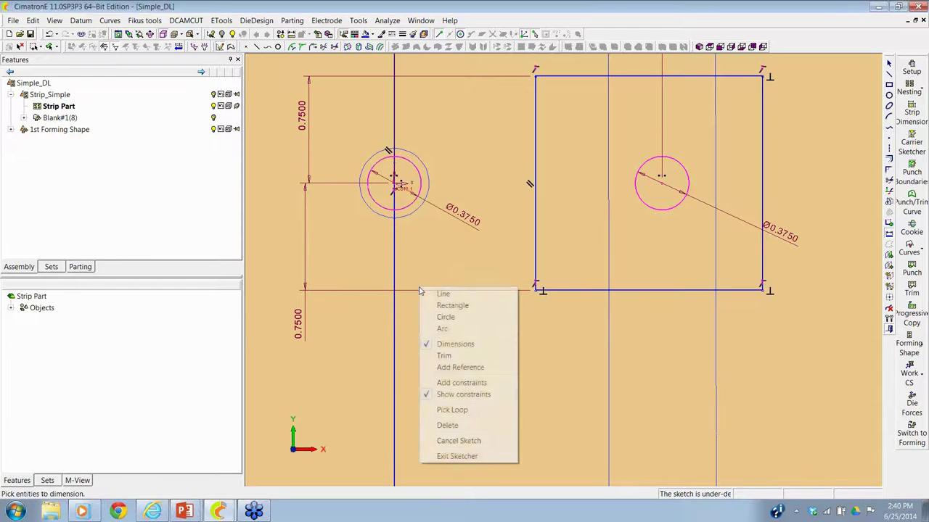
{"action": "left_click", "coordinate": [445, 458]}
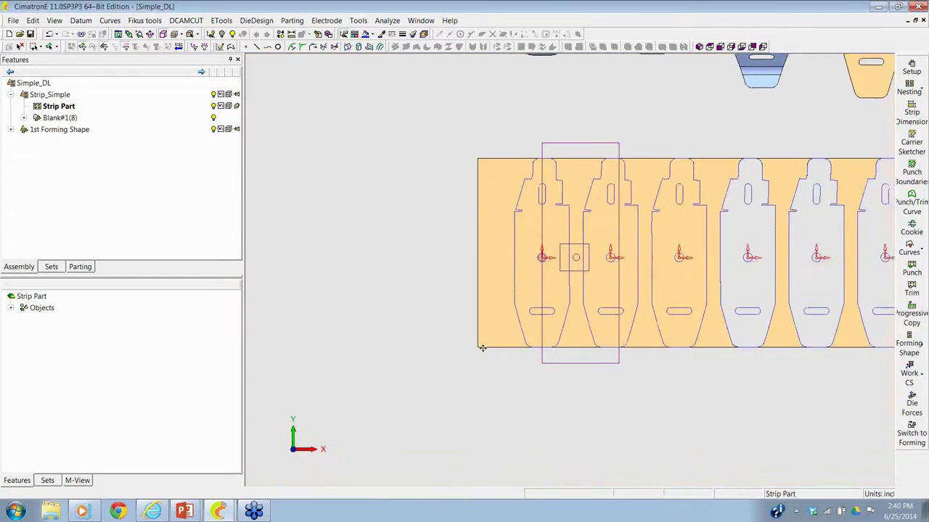
Step: Punch the pilot circle along the strip, starting at the position ahead of the first blank
{"action": "left_click", "coordinate": [911, 202]}
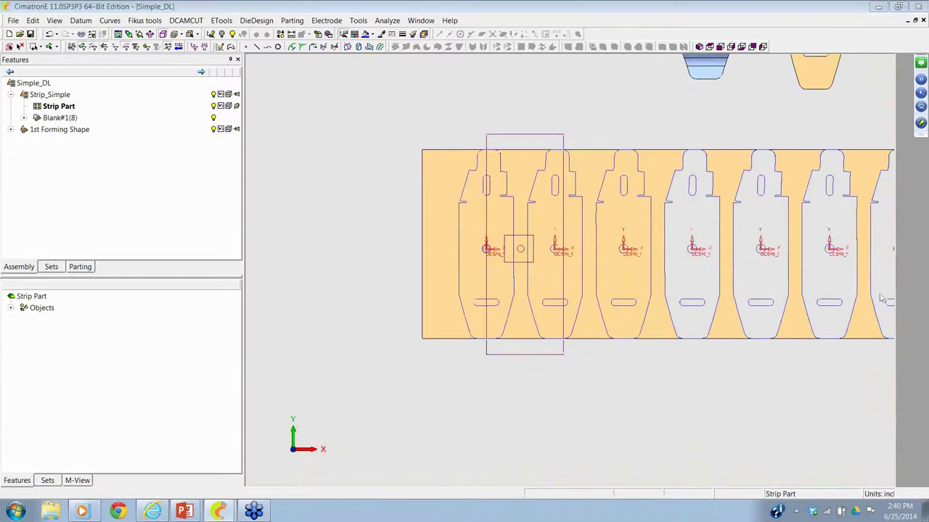
{"action": "left_click", "coordinate": [521, 248]}
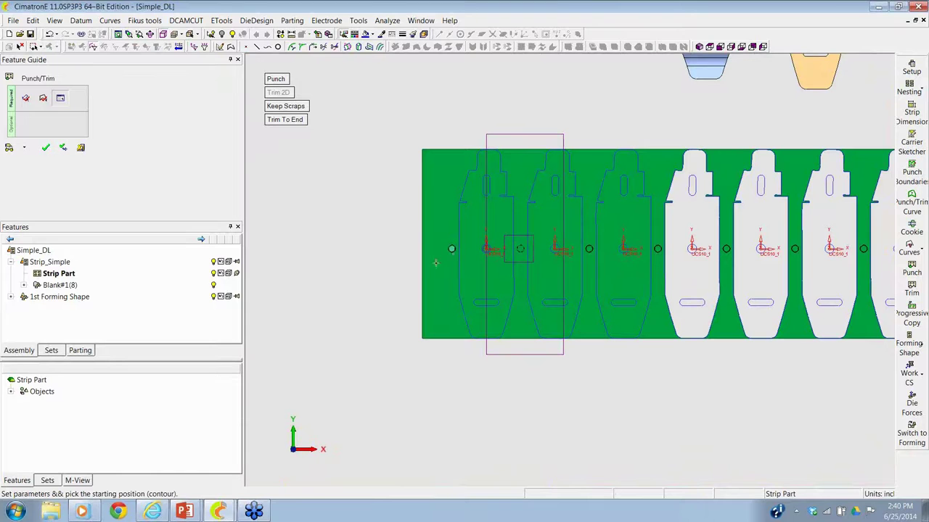
{"action": "left_click", "coordinate": [47, 148]}
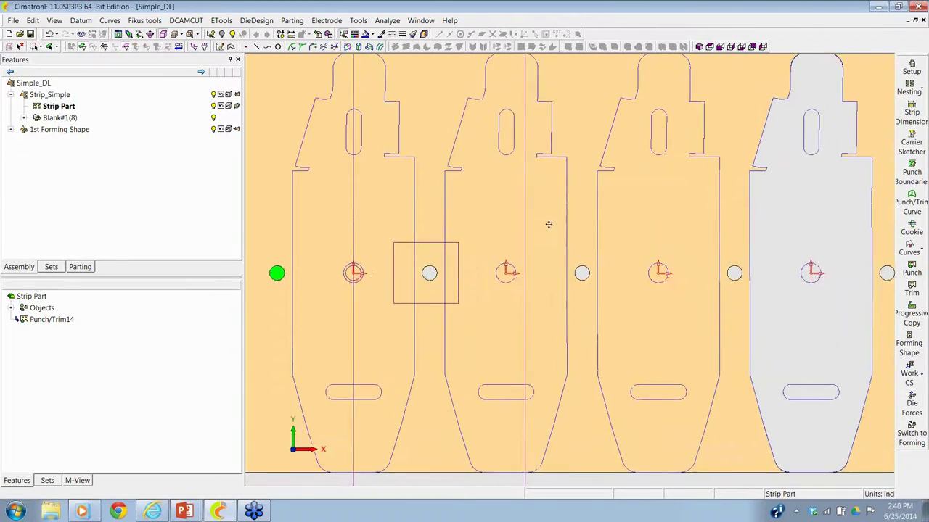
Step: Create a punch curve from the first blank's upper vertical slot and punch it starting at that blank
{"action": "left_click", "coordinate": [914, 174]}
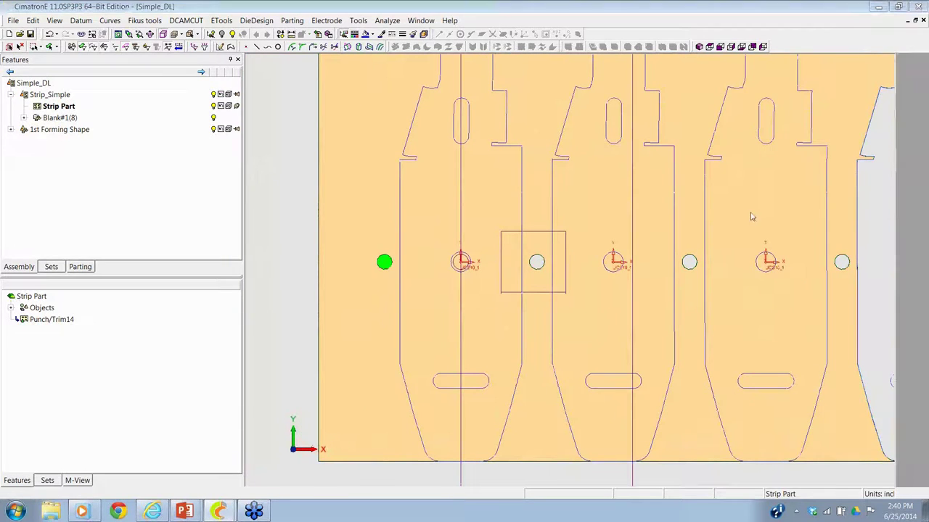
{"action": "left_click", "coordinate": [467, 136]}
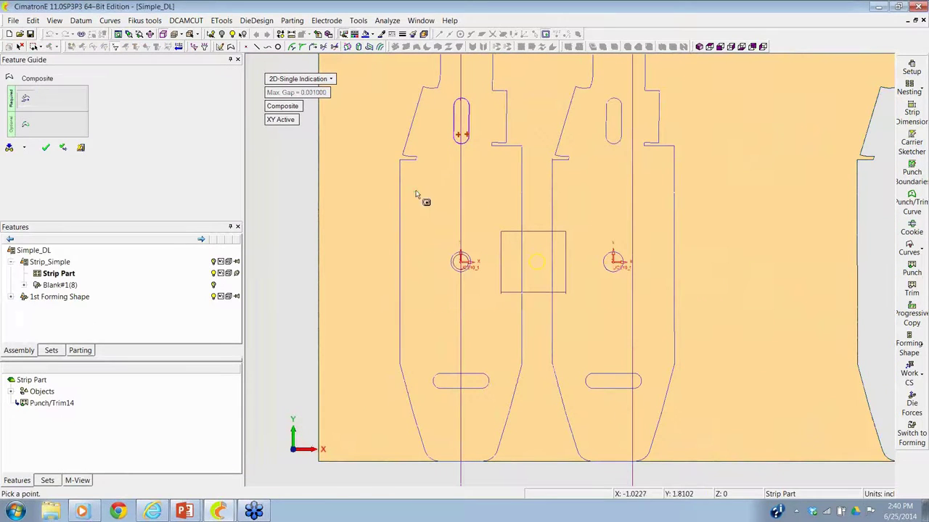
{"action": "left_click", "coordinate": [410, 188]}
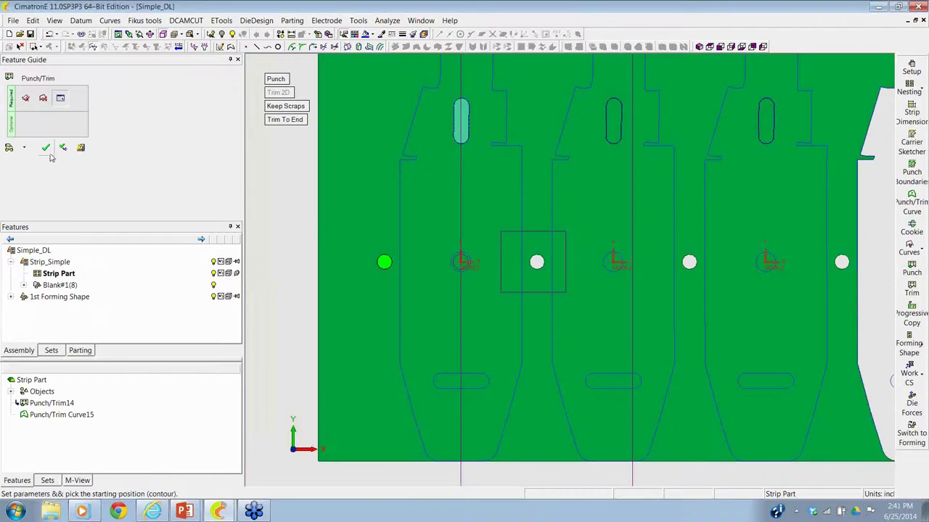
{"action": "left_click", "coordinate": [47, 150]}
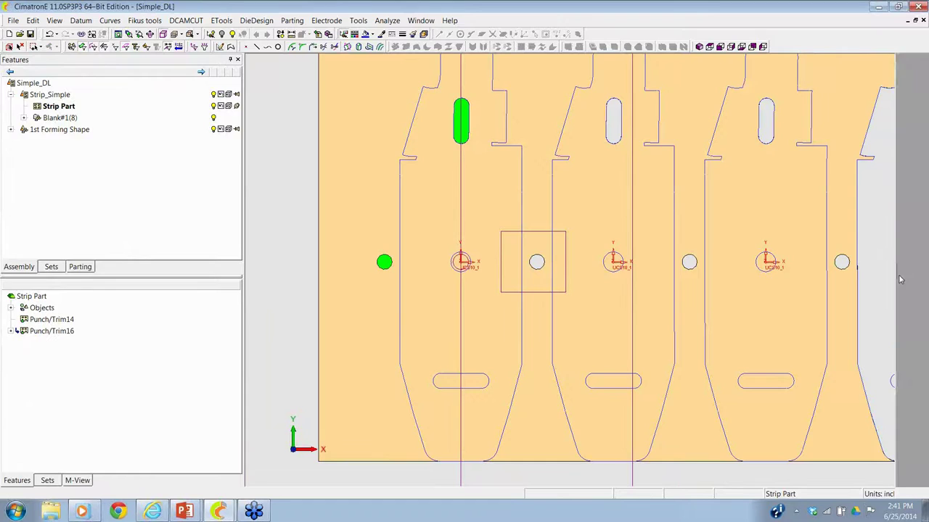
Step: Create a punch curve from the first blank's lower horizontal slot and punch it starting at that blank
{"action": "left_click", "coordinate": [899, 279]}
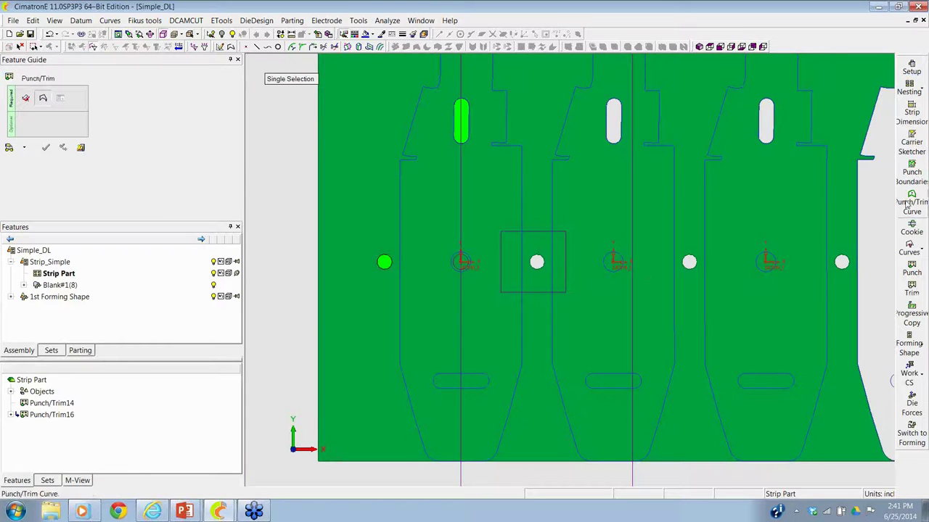
{"action": "left_click", "coordinate": [446, 383]}
{"action": "left_click", "coordinate": [472, 387]}
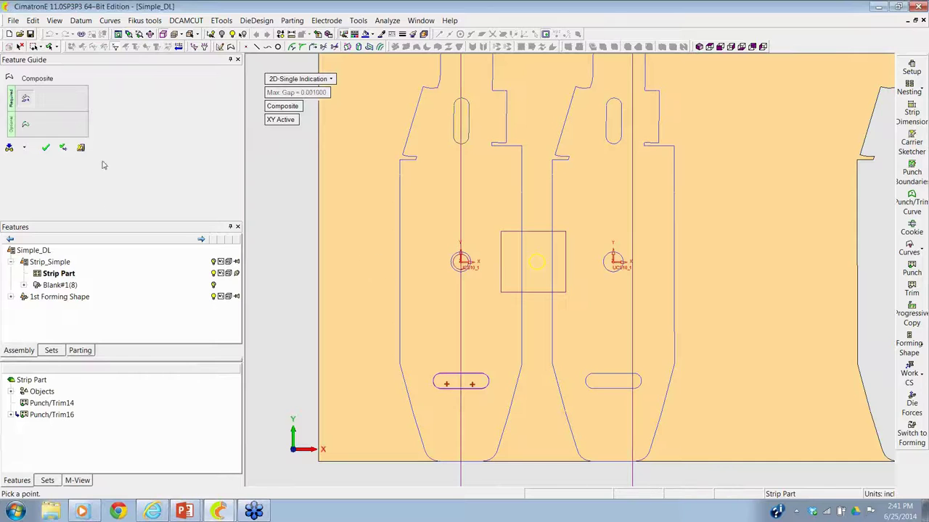
{"action": "left_click", "coordinate": [45, 149]}
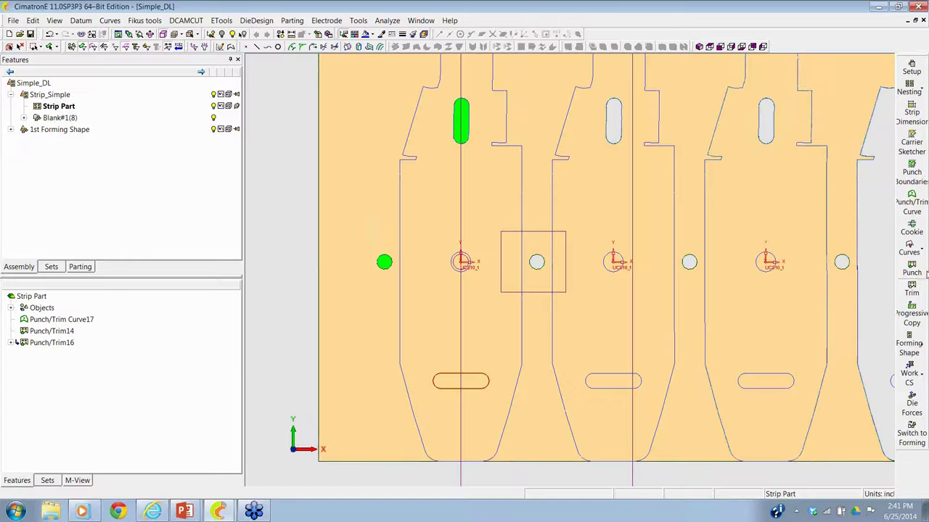
{"action": "left_click", "coordinate": [911, 270]}
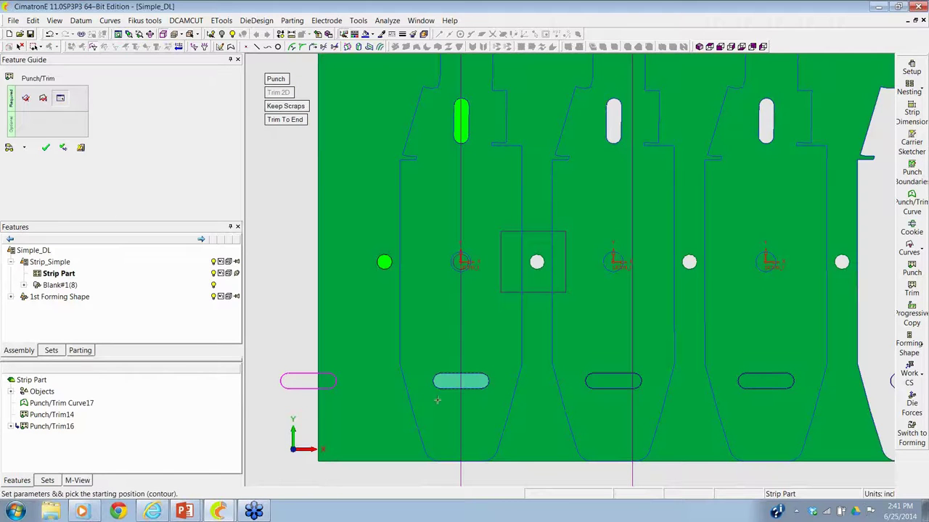
{"action": "left_click", "coordinate": [447, 391]}
{"action": "left_click", "coordinate": [45, 148]}
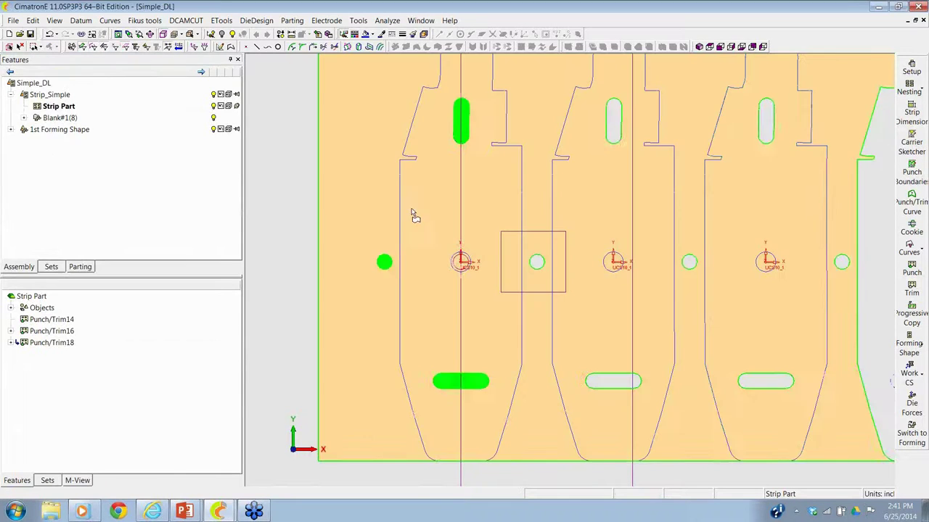
Step: Create a punch curve from the 0.375 circle in the first blank's central hole and punch it starting at that blank
{"action": "left_click", "coordinate": [911, 207]}
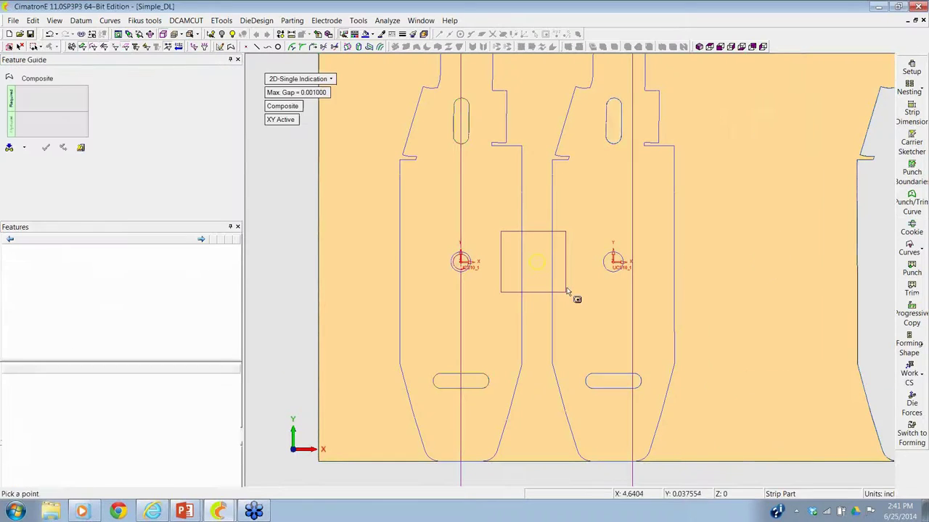
{"action": "scroll", "coordinate": [348, 268], "scroll_direction": "up", "scroll_amount": 3}
{"action": "left_click", "coordinate": [328, 255]}
{"action": "left_click", "coordinate": [46, 148]}
{"action": "scroll", "coordinate": [553, 235], "scroll_direction": "down", "scroll_amount": 5}
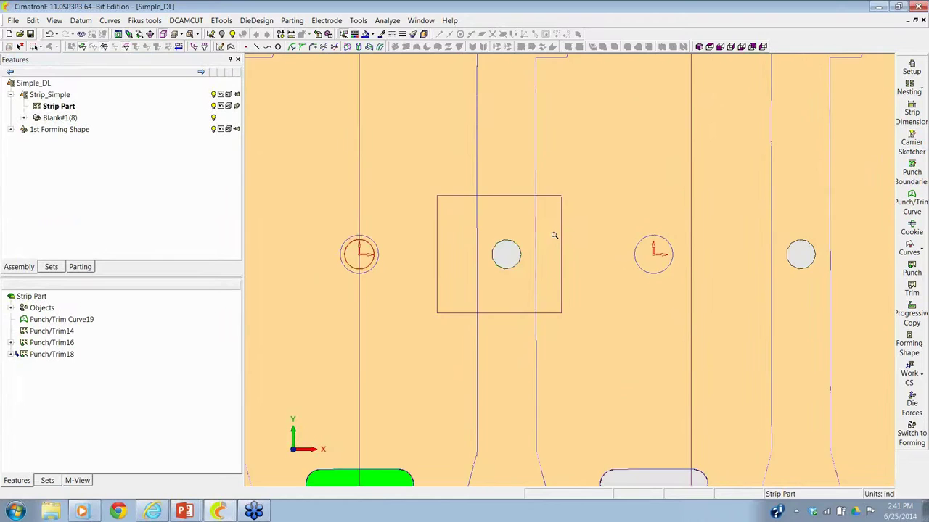
{"action": "left_click", "coordinate": [911, 268]}
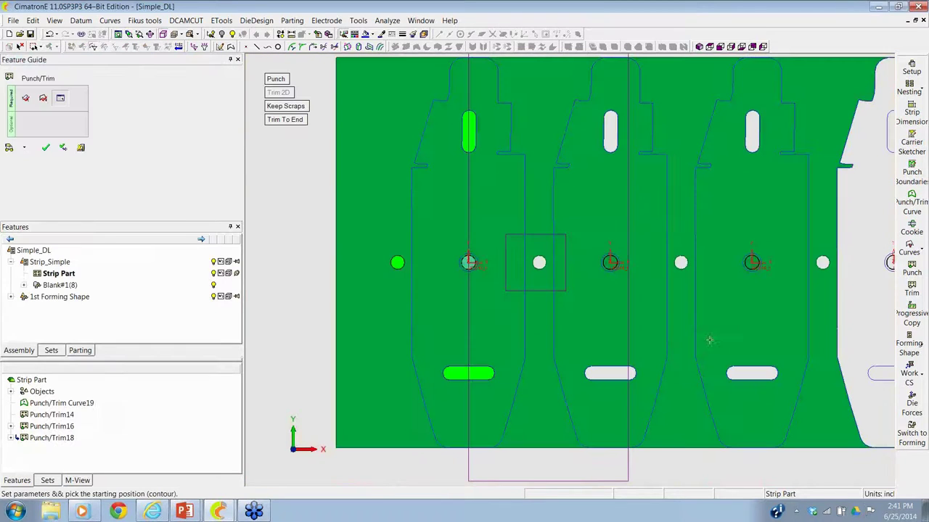
{"action": "left_click", "coordinate": [46, 148]}
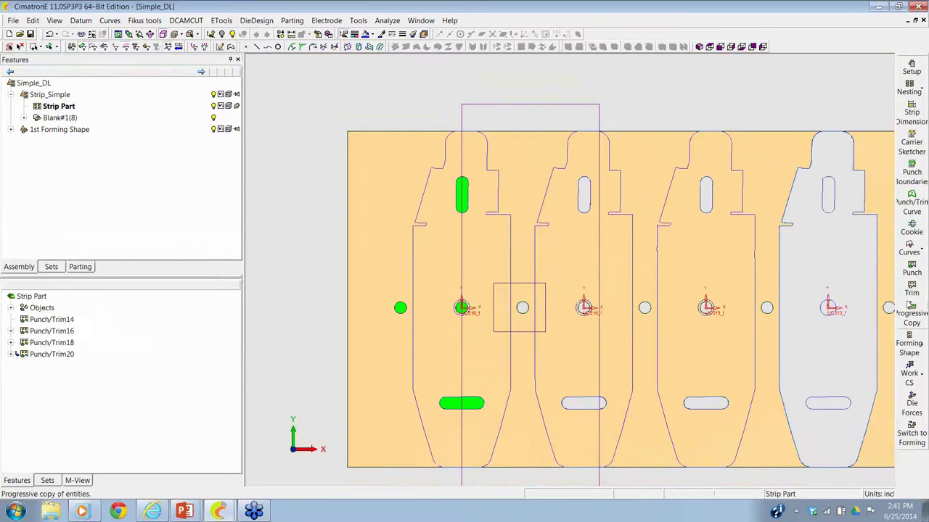
Step: Start a trim curve enclosing the upper gap between the first two blanks and the tall rectangle's area above the strip
{"action": "left_click", "coordinate": [911, 202]}
{"action": "left_click", "coordinate": [519, 189]}
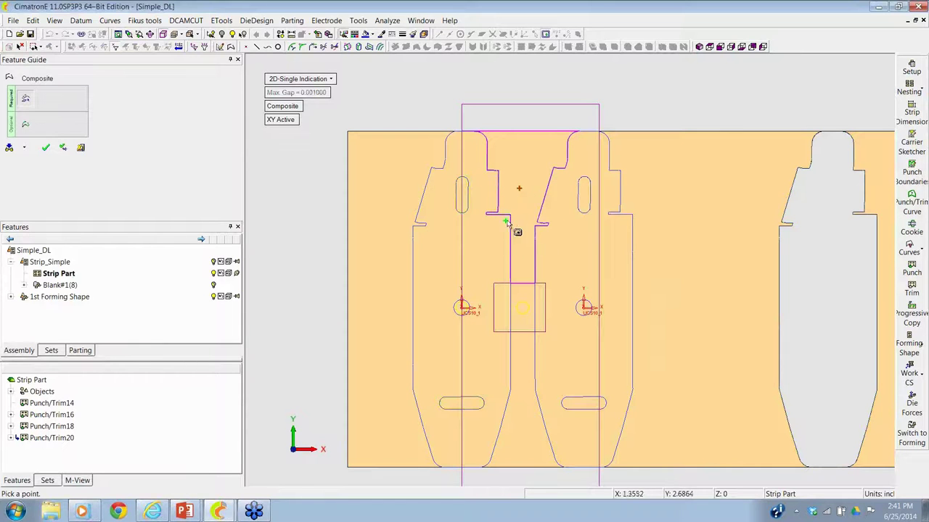
{"action": "left_click", "coordinate": [533, 125]}
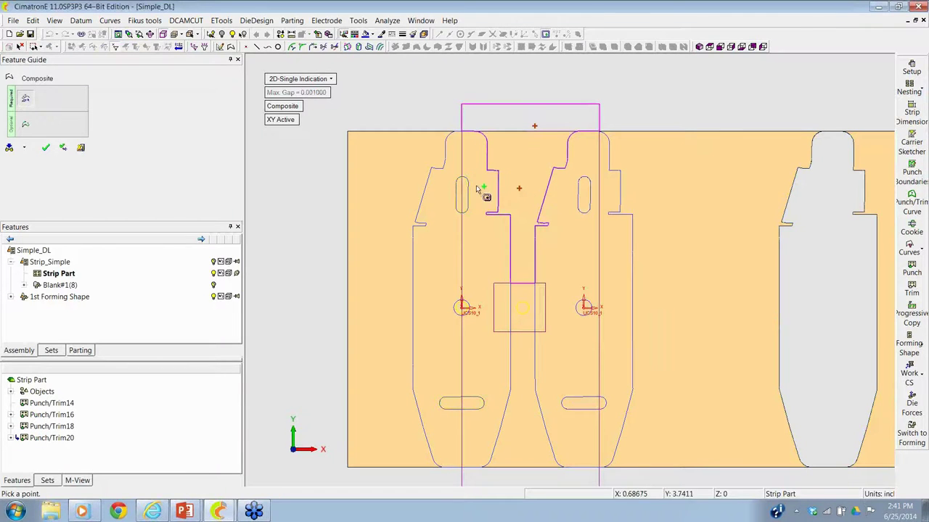
Step: Round the trim curve's two outer corners above the strip with a 0.25 radius
{"action": "left_click", "coordinate": [27, 128]}
{"action": "left_click", "coordinate": [461, 104]}
{"action": "type", "text": "0.25"}
{"action": "key", "text": "Return"}
{"action": "left_click", "coordinate": [600, 104]}
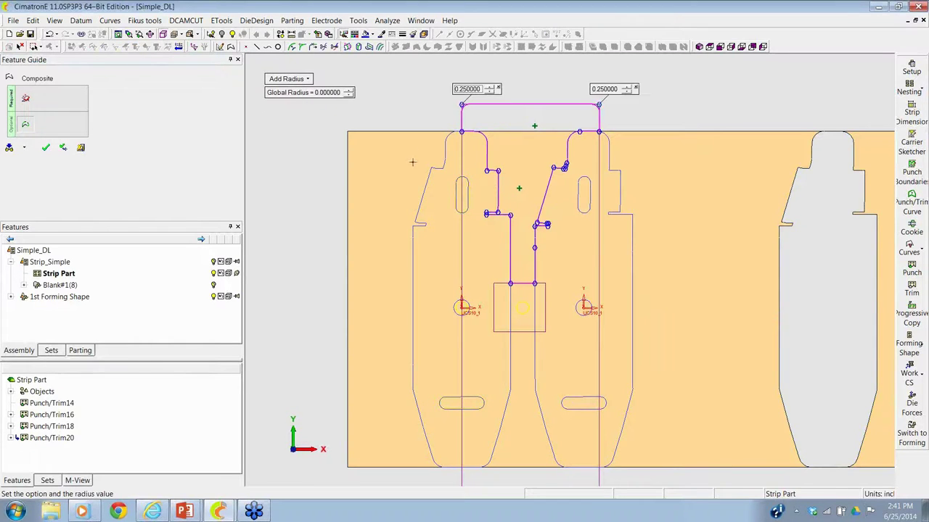
Step: Round the trim curve's strip-edge corners and its two corners at the carrier square with a 0.125 radius, and finish the curve
{"action": "left_click", "coordinate": [461, 132]}
{"action": "left_click", "coordinate": [465, 118]}
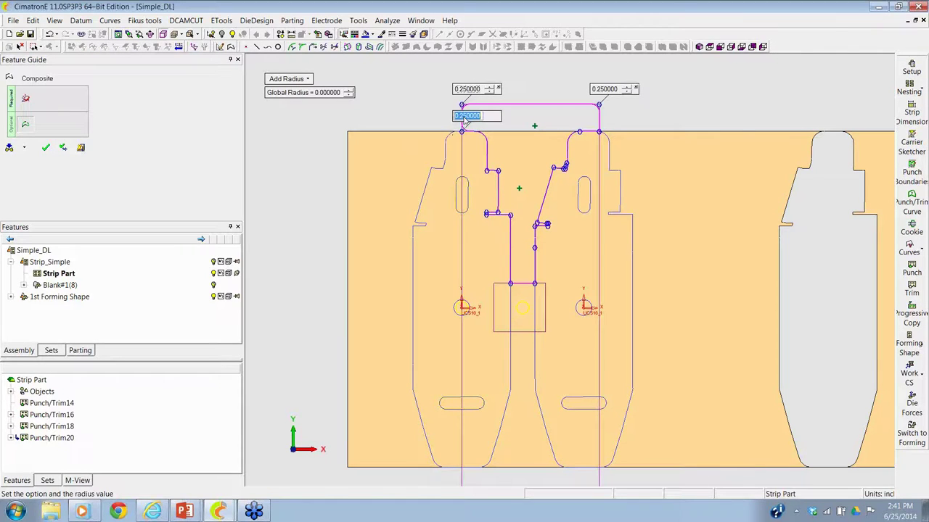
{"action": "type", "text": ".125"}
{"action": "key", "text": "Return"}
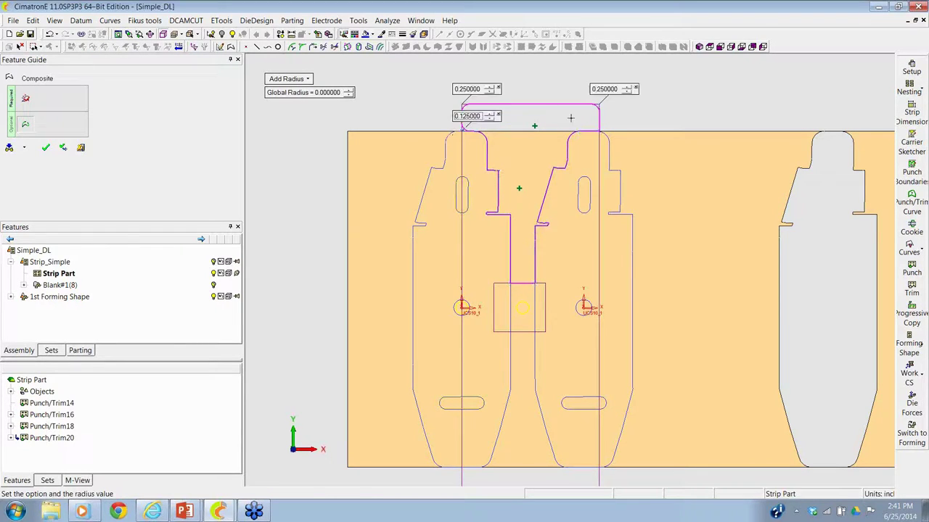
{"action": "left_click", "coordinate": [595, 131]}
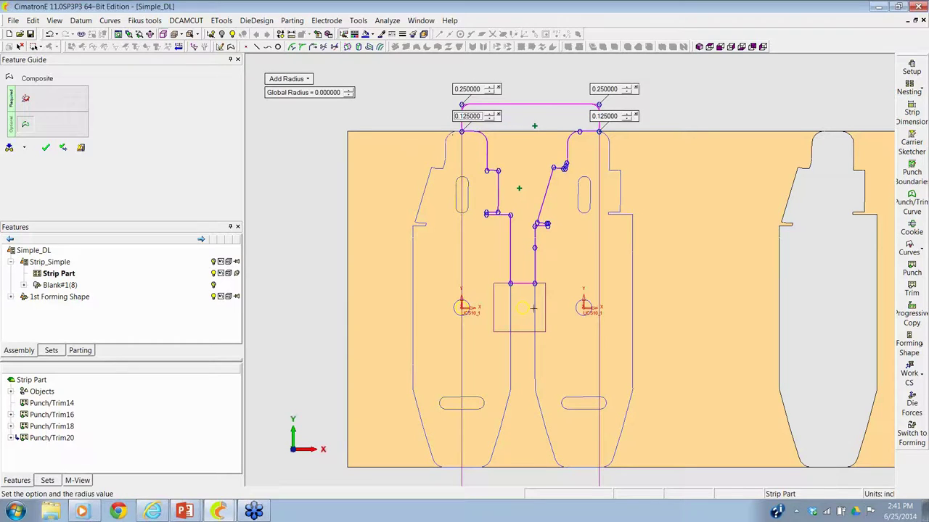
{"action": "left_click", "coordinate": [535, 284]}
{"action": "left_click", "coordinate": [511, 284]}
{"action": "scroll", "coordinate": [476, 213], "scroll_direction": "up", "scroll_amount": 2}
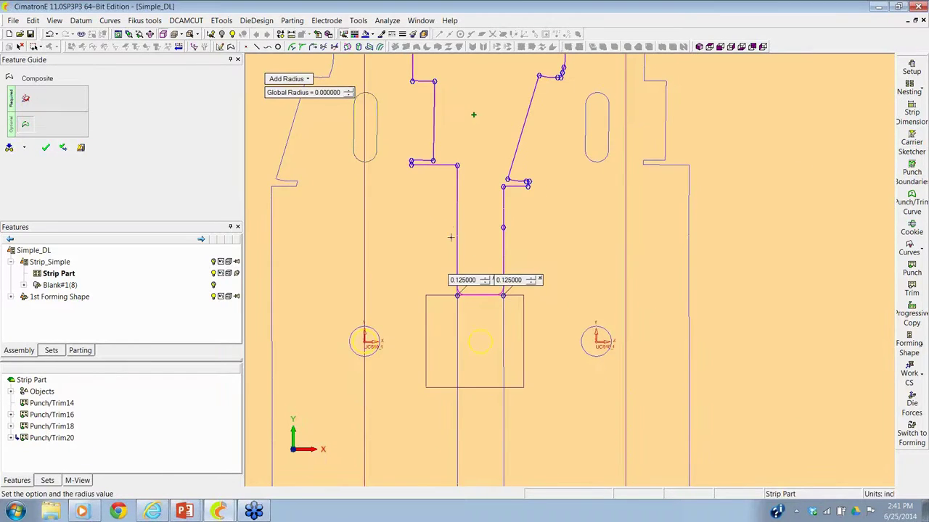
{"action": "left_click", "coordinate": [45, 148]}
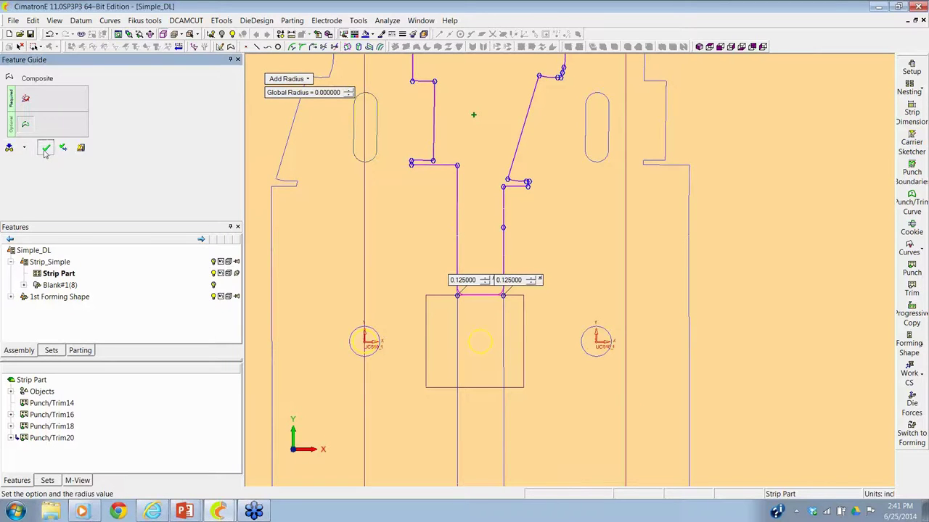
Step: Punch the strip with the upper trim curve, starting in the gap between the first two blanks
{"action": "left_click", "coordinate": [912, 267]}
{"action": "left_click", "coordinate": [594, 135]}
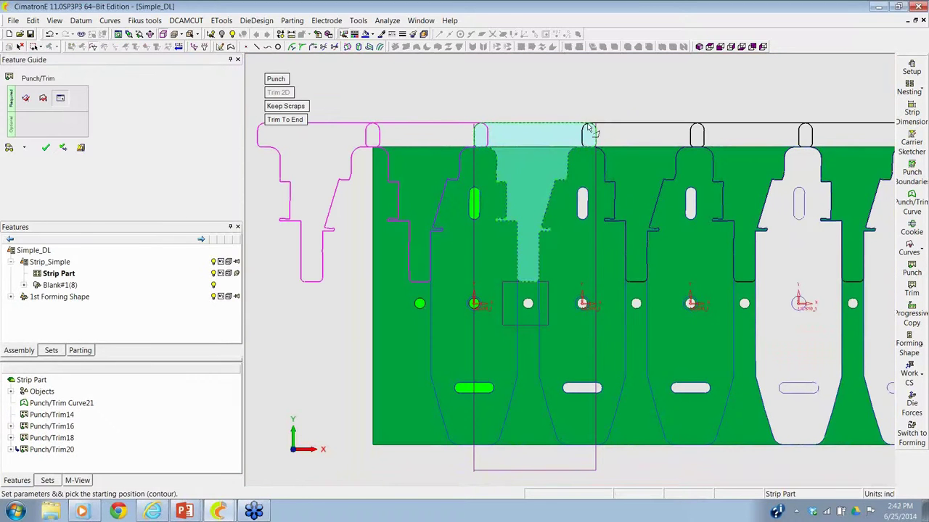
{"action": "left_click", "coordinate": [45, 148]}
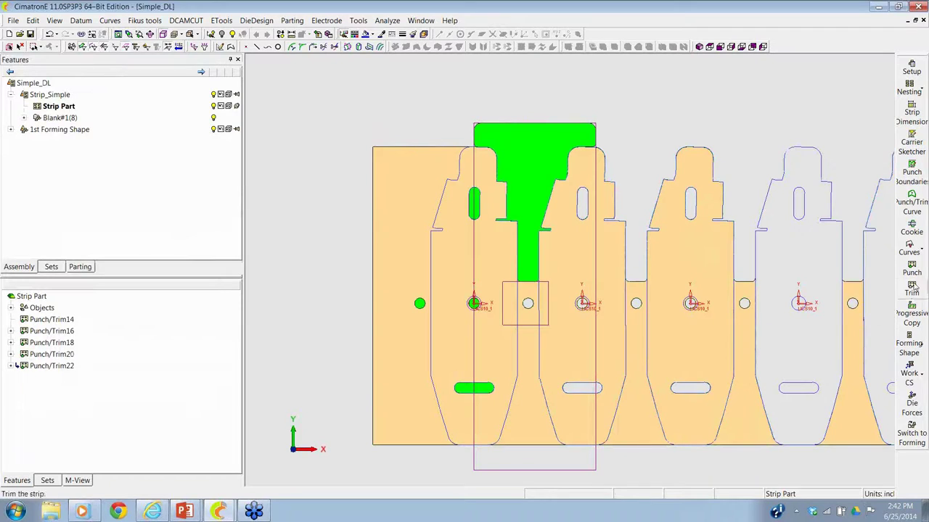
Step: Start a trim curve enclosing the lower gap and the area below the strip, with 0.125 radii at the carrier square and strip-edge corners
{"action": "left_click", "coordinate": [916, 196]}
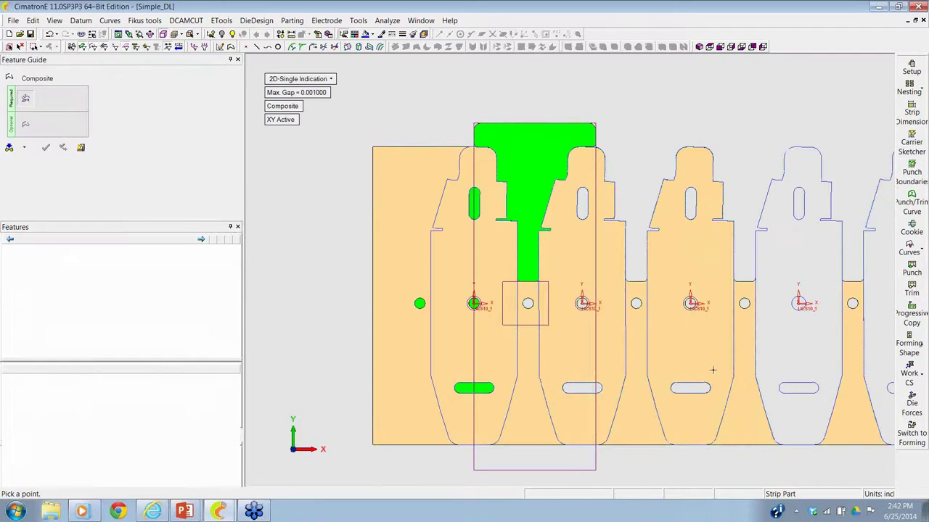
{"action": "left_click", "coordinate": [524, 456]}
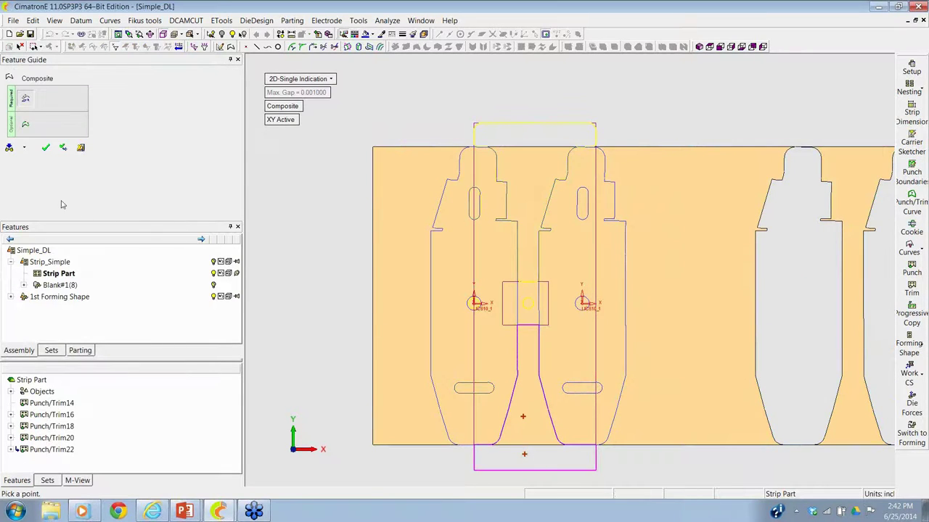
{"action": "left_click", "coordinate": [24, 127]}
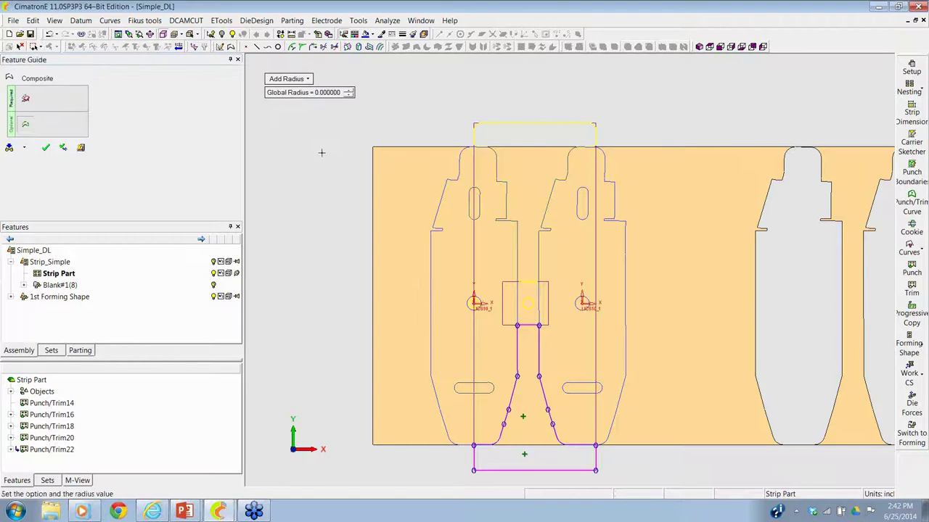
{"action": "left_click", "coordinate": [518, 327]}
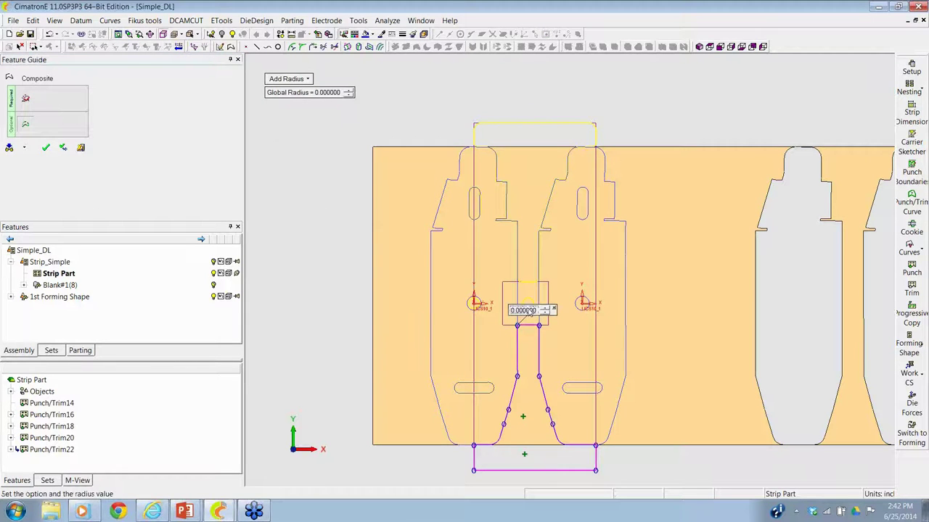
{"action": "type", "text": ".125"}
{"action": "key", "text": "Return"}
{"action": "left_click", "coordinate": [539, 325]}
{"action": "left_click", "coordinate": [476, 443]}
{"action": "left_click", "coordinate": [597, 446]}
Step: Round the lower trim curve's two outer corners below the strip with a 0.25 radius and finish the curve
{"action": "left_click", "coordinate": [596, 471]}
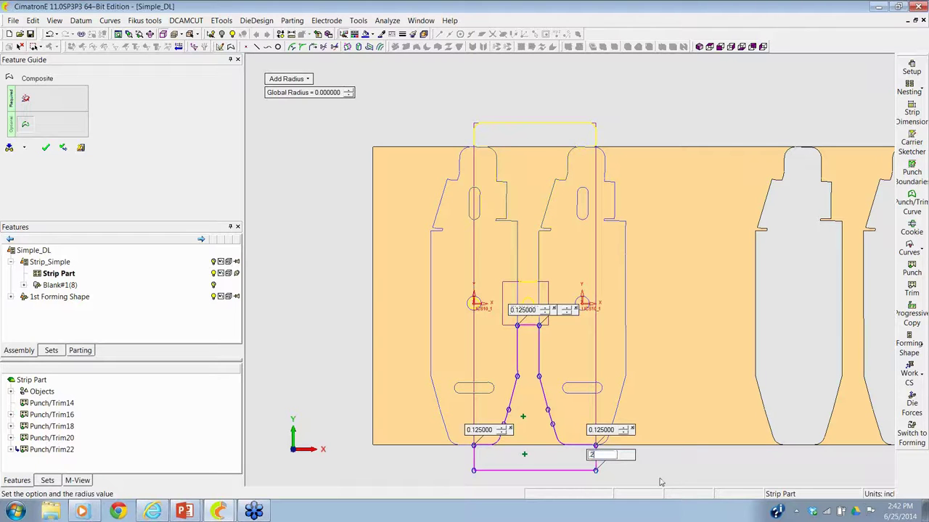
{"action": "key", "text": "Return"}
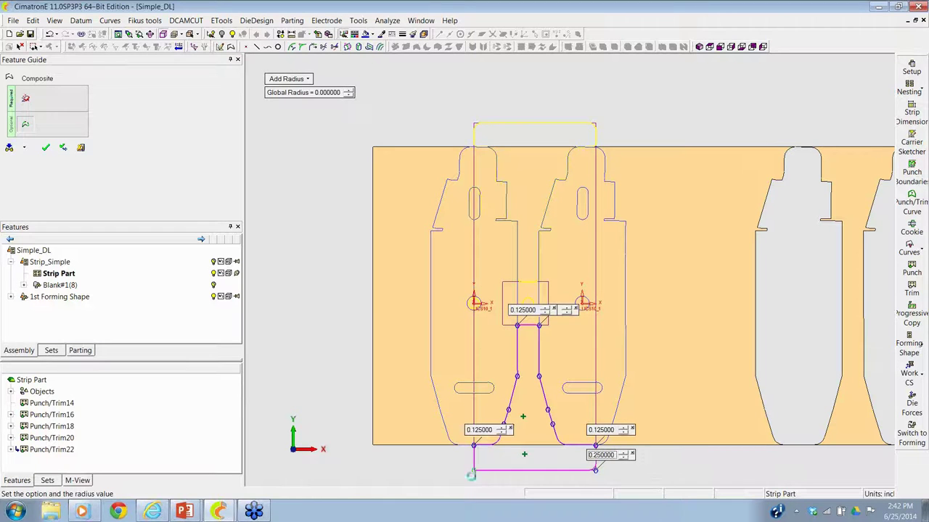
{"action": "right_click", "coordinate": [403, 297]}
{"action": "left_click", "coordinate": [403, 302]}
Step: Punch the strip with the lower trim curve, starting in the gap between the second and third blanks
{"action": "left_click", "coordinate": [897, 276]}
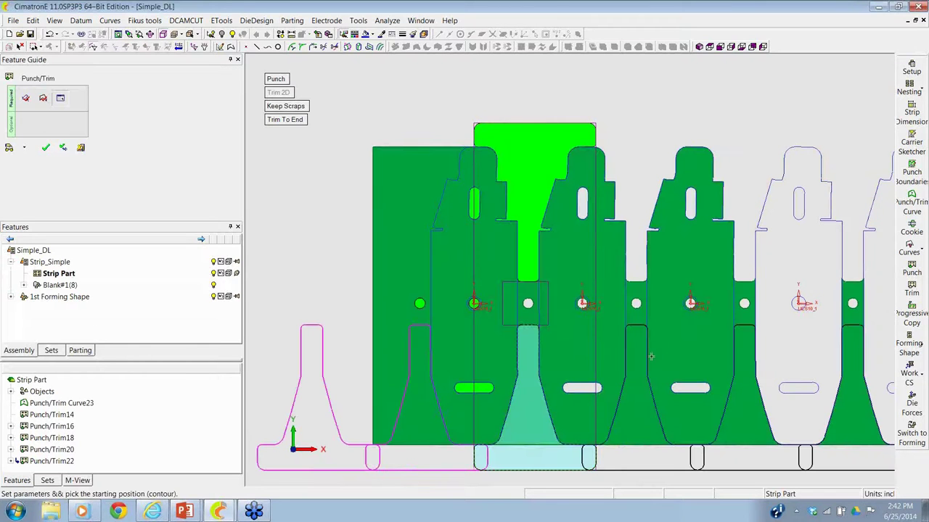
{"action": "left_click", "coordinate": [646, 359]}
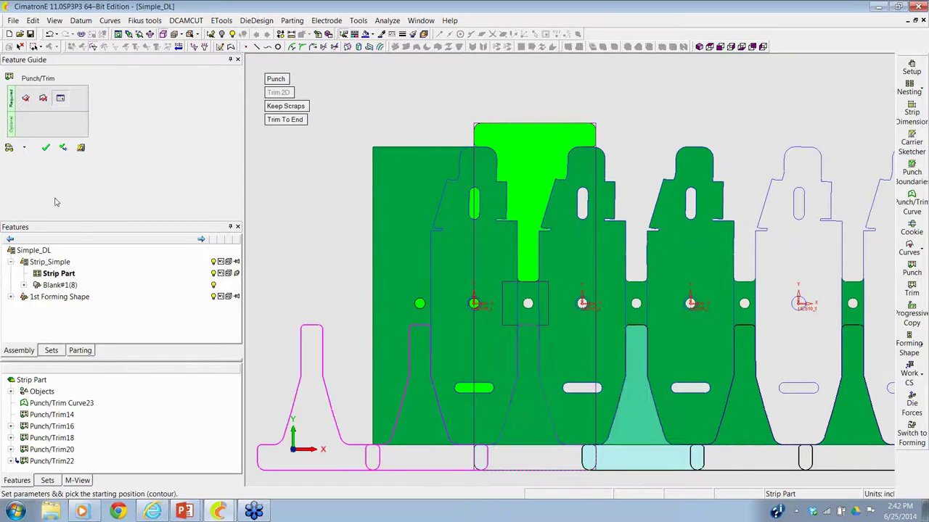
{"action": "left_click", "coordinate": [46, 149]}
Step: Add the Simple#5 forming shape, with its upper tab partly bent, at the strip's fourth station
{"action": "scroll", "coordinate": [449, 278], "scroll_direction": "down", "scroll_amount": 5}
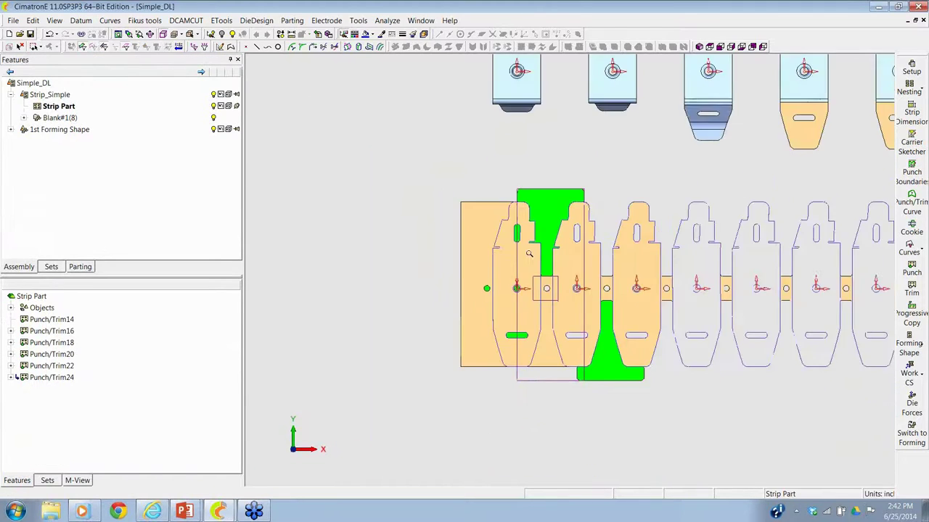
{"action": "scroll", "coordinate": [573, 269], "scroll_direction": "up", "scroll_amount": 2}
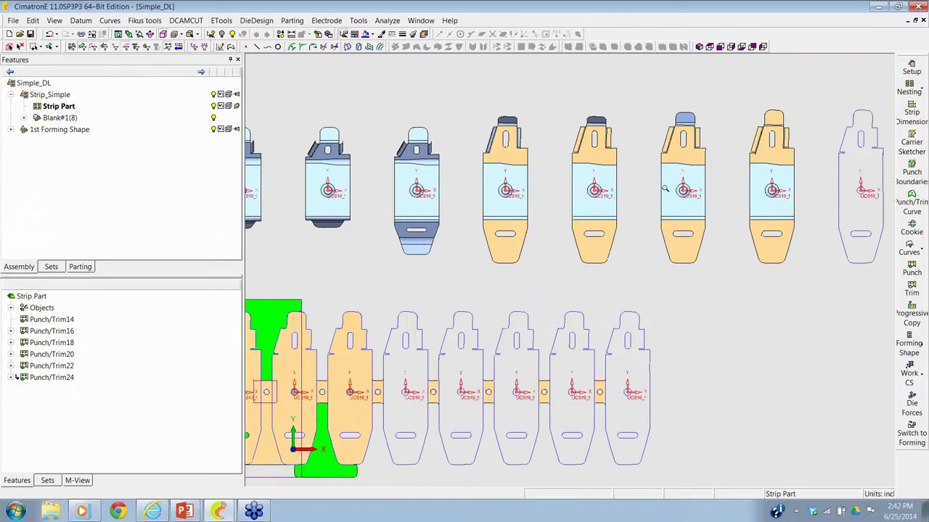
{"action": "left_click", "coordinate": [909, 343]}
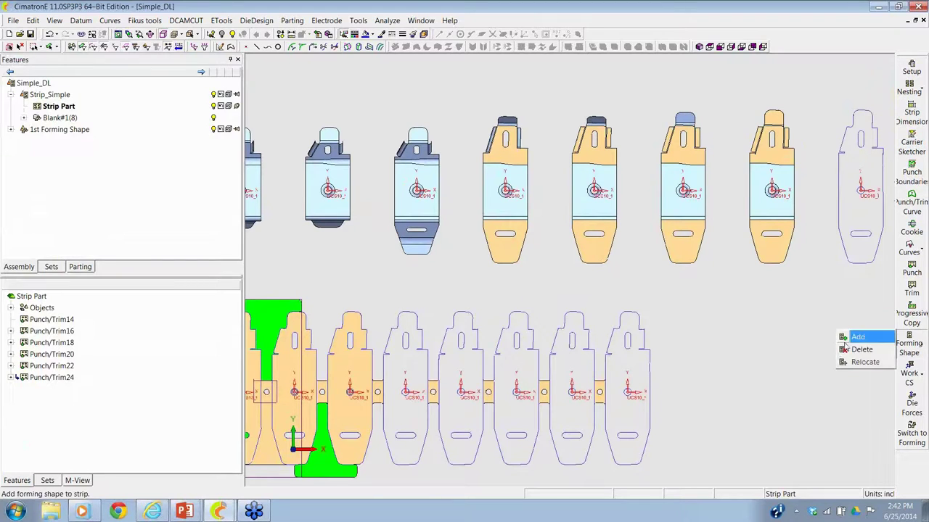
{"action": "left_click", "coordinate": [856, 334]}
{"action": "left_click", "coordinate": [685, 218]}
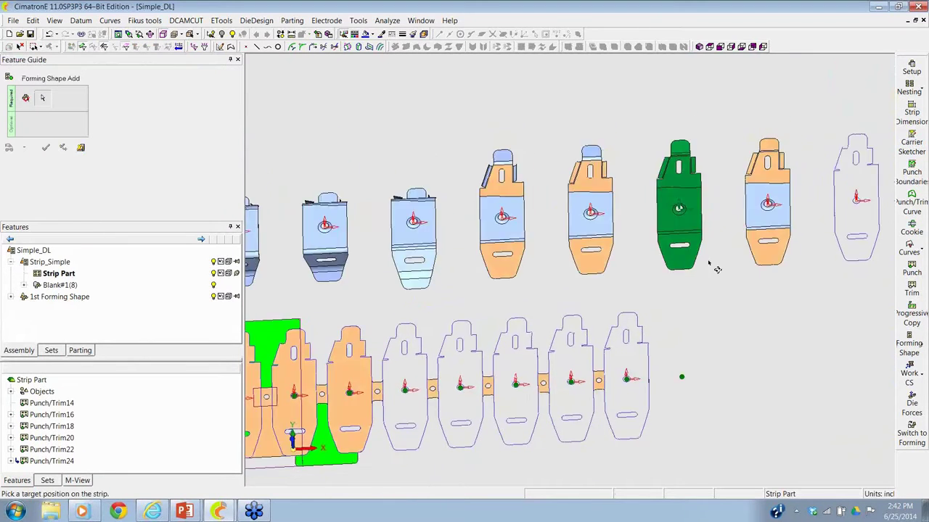
{"action": "left_click_drag", "start_coordinate": [436, 453], "coordinate": [555, 338]}
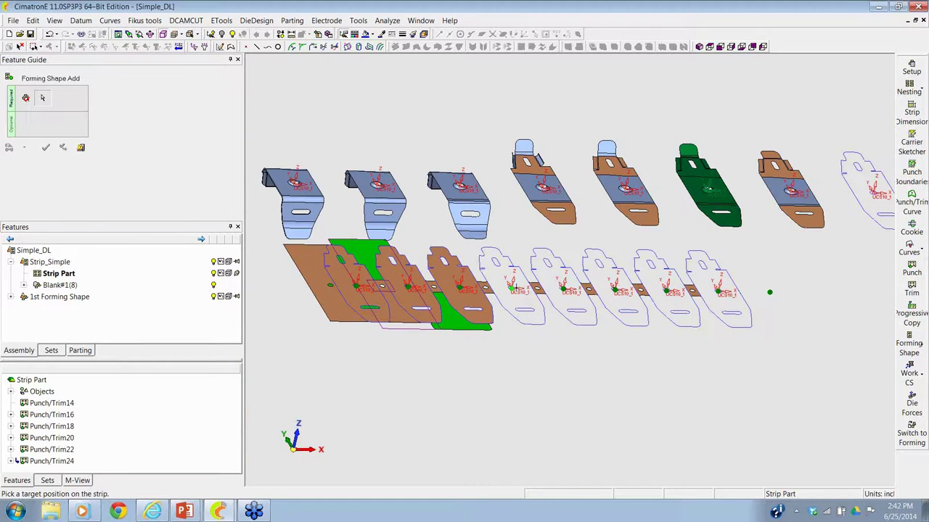
{"action": "left_click", "coordinate": [543, 328]}
{"action": "left_click", "coordinate": [555, 331]}
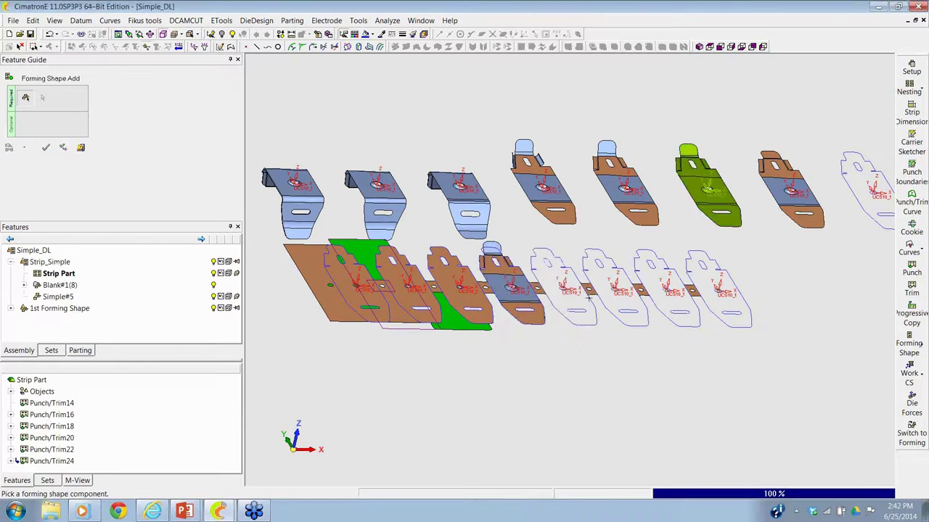
Step: Add the Simple#4 and Simple#3 forming shapes at the strip's fifth and sixth stations
{"action": "left_click", "coordinate": [631, 211]}
{"action": "left_click", "coordinate": [556, 355]}
{"action": "left_click", "coordinate": [558, 357]}
{"action": "left_click", "coordinate": [564, 193]}
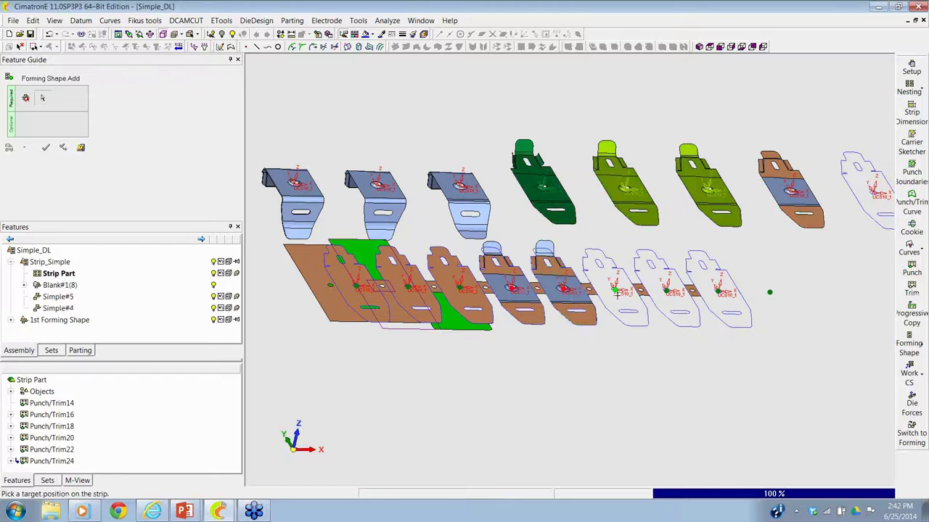
{"action": "left_click", "coordinate": [617, 293]}
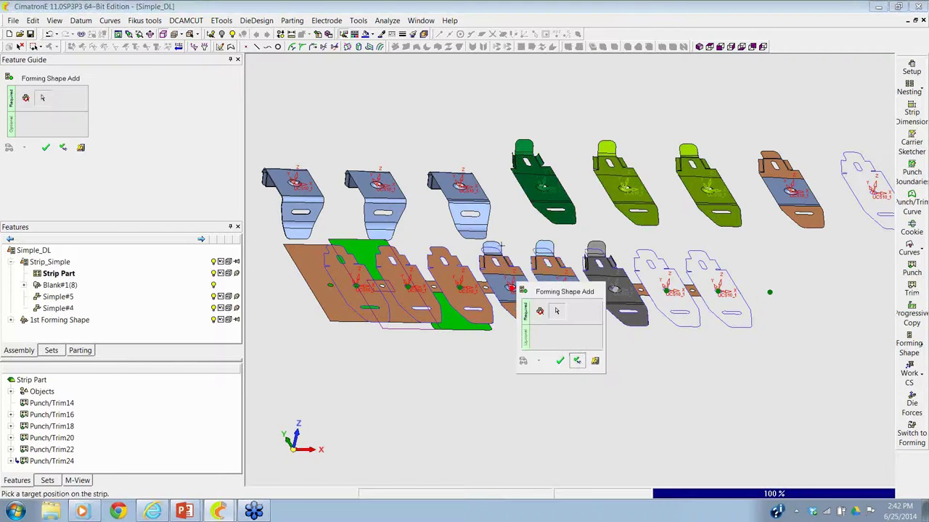
{"action": "left_click", "coordinate": [578, 362]}
Step: Add the Simple#2 and Simple#1 forming shapes at the strip's seventh and eighth stations, and finish adding shapes
{"action": "left_click", "coordinate": [460, 186]}
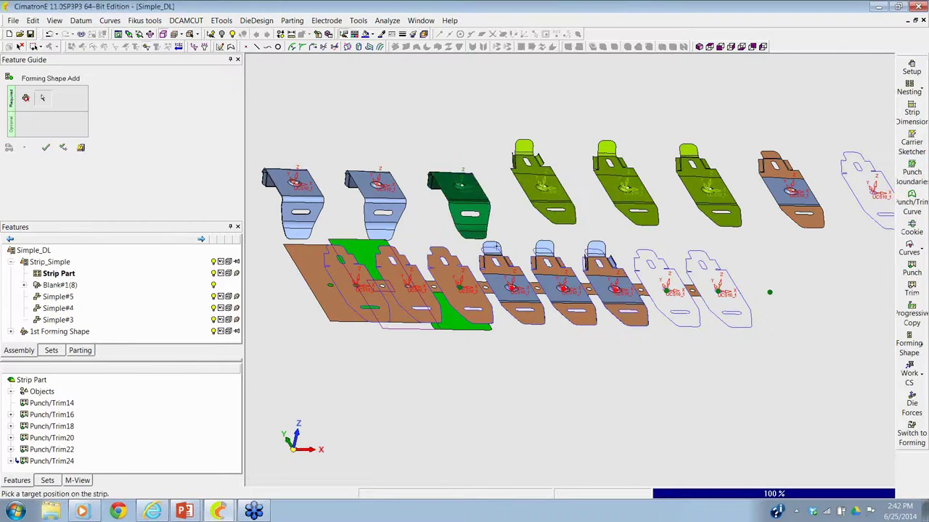
{"action": "left_click", "coordinate": [668, 291]}
{"action": "left_click", "coordinate": [539, 365]}
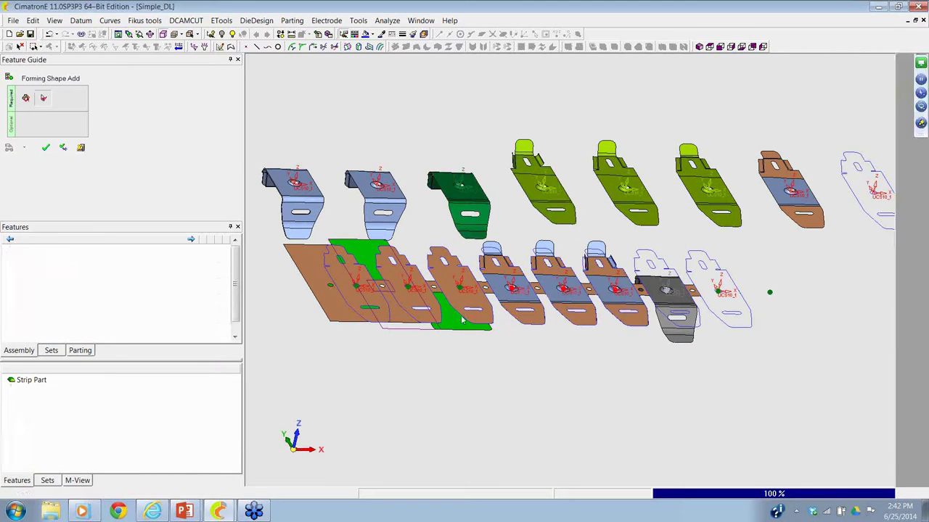
{"action": "left_click", "coordinate": [379, 192]}
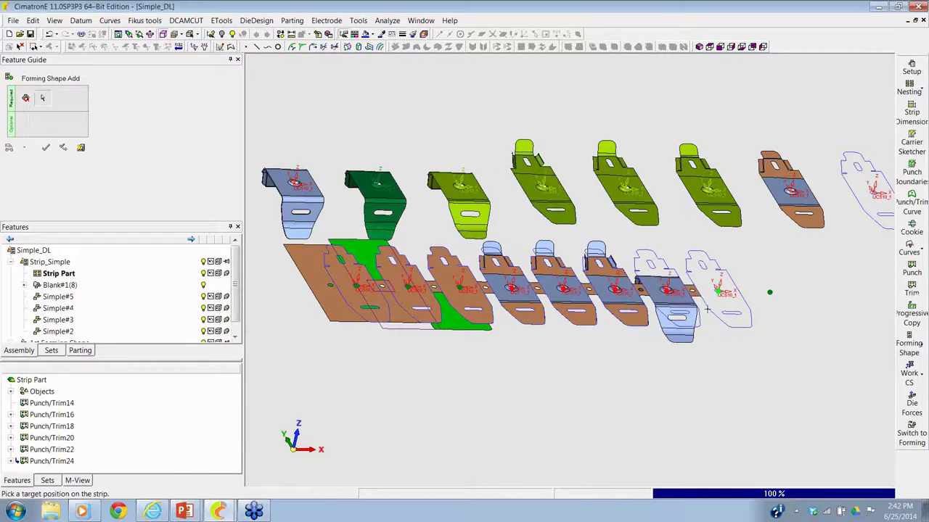
{"action": "left_click", "coordinate": [717, 290]}
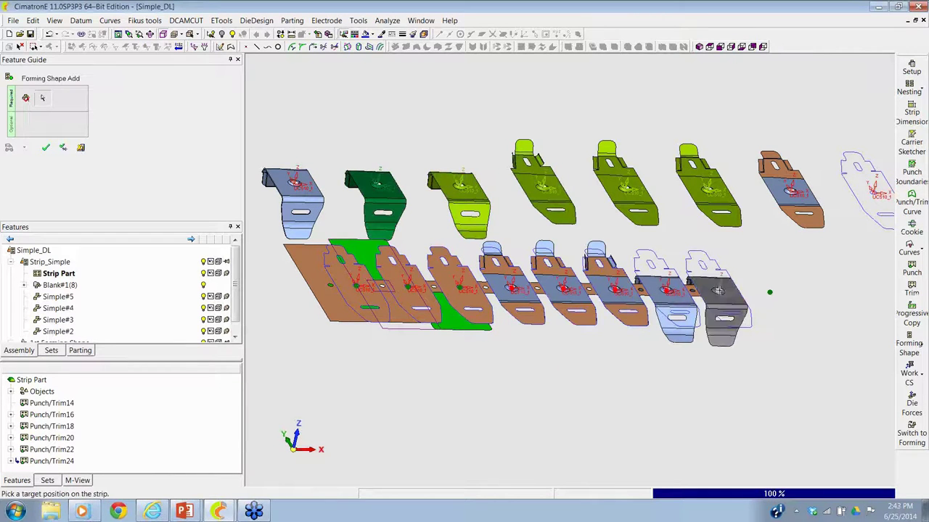
{"action": "middle_click", "coordinate": [669, 365]}
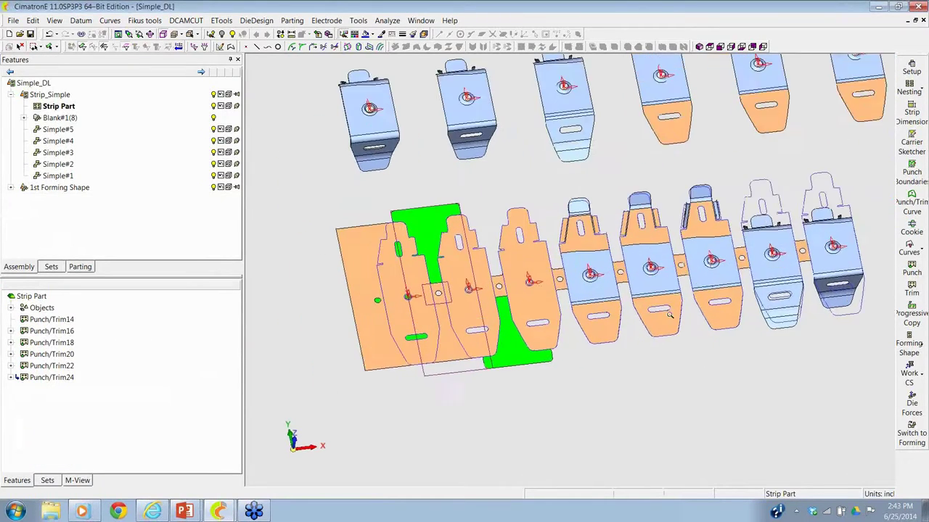
Step: Start a progressive copy of the formed ring around the fourth station's central hole, beginning at the second blank
{"action": "scroll", "coordinate": [594, 361], "scroll_direction": "up", "scroll_amount": 3}
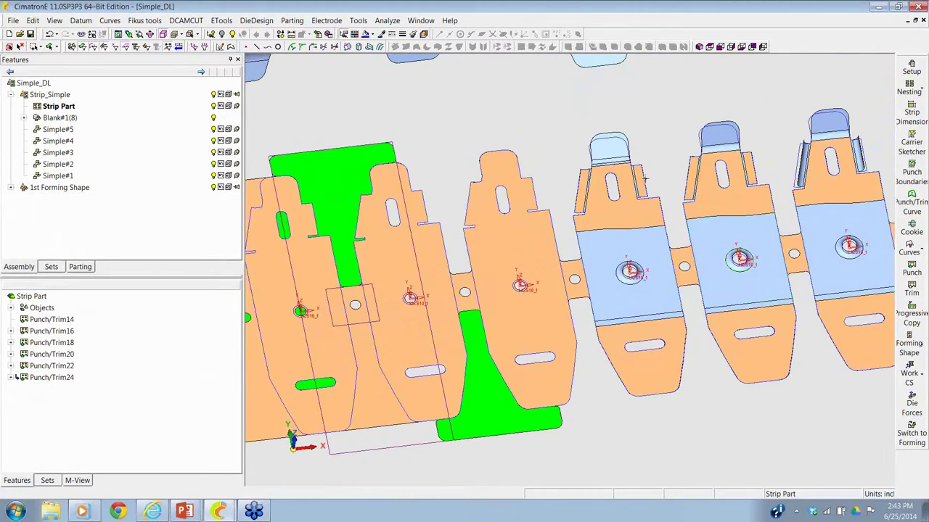
{"action": "scroll", "coordinate": [631, 244], "scroll_direction": "down", "scroll_amount": 3}
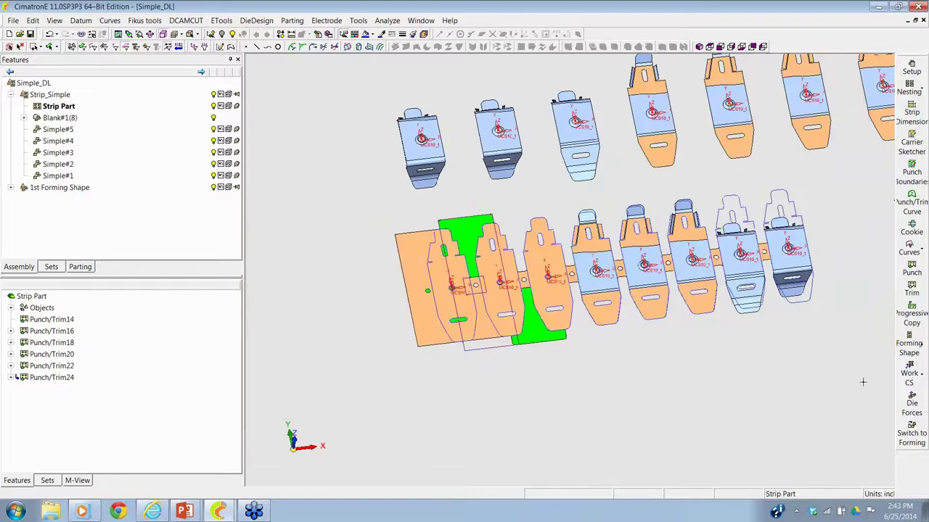
{"action": "left_click", "coordinate": [912, 317]}
{"action": "scroll", "coordinate": [357, 180], "scroll_direction": "up", "scroll_amount": 5}
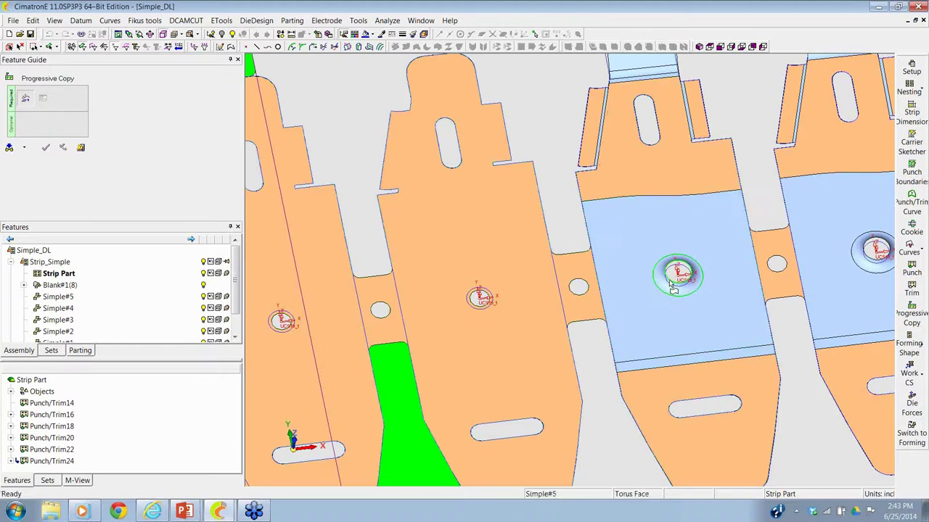
{"action": "scroll", "coordinate": [664, 282], "scroll_direction": "down", "scroll_amount": 3}
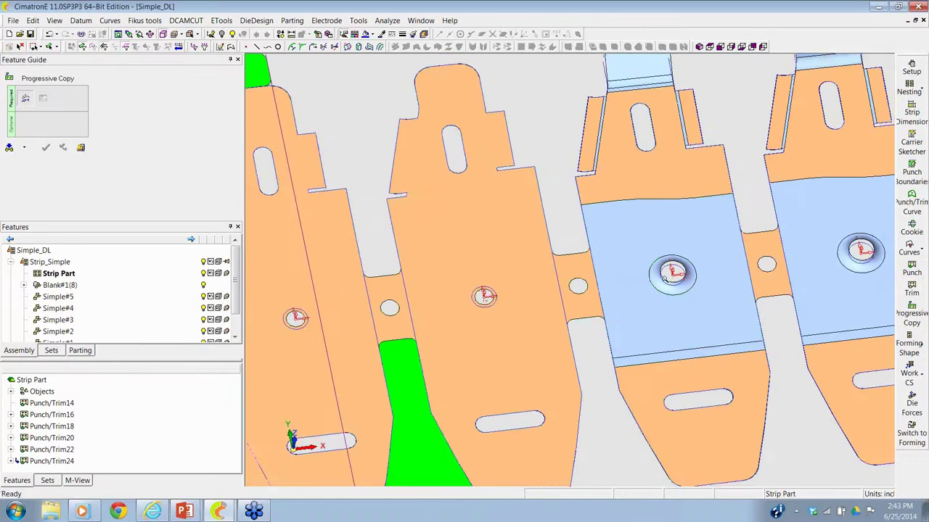
{"action": "left_click", "coordinate": [635, 284]}
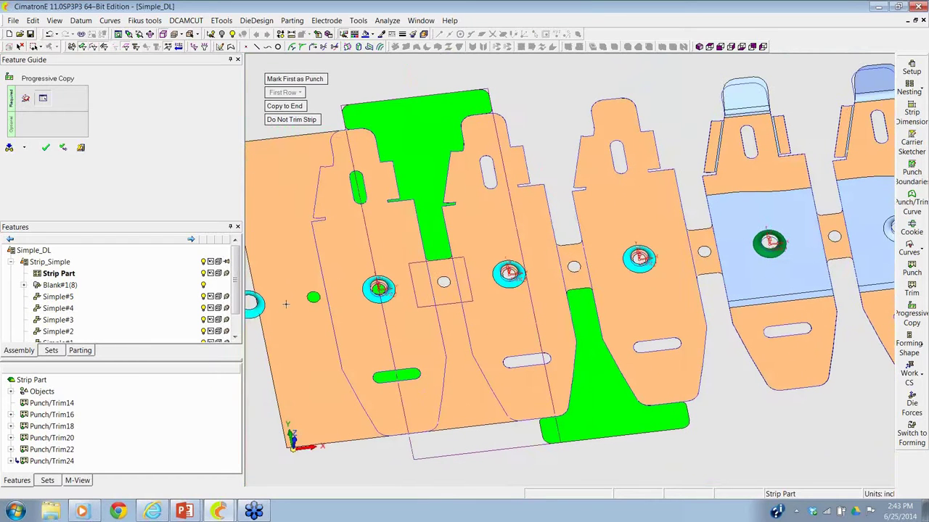
{"action": "left_click", "coordinate": [505, 283]}
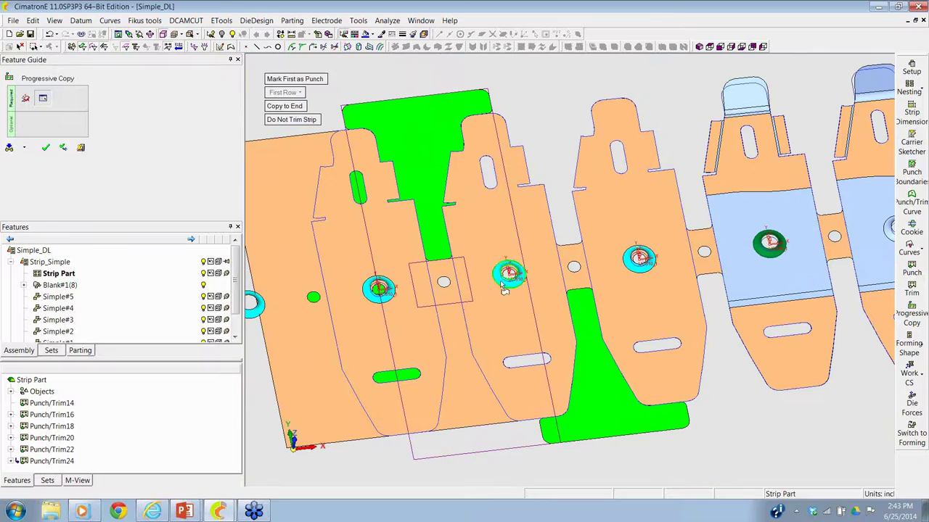
Step: Set the progressive copy to Copy by Number of Progressions with 2 copies and Trim Strip, and apply it
{"action": "left_click", "coordinate": [291, 107]}
{"action": "left_click", "coordinate": [292, 120]}
{"action": "key", "text": "Return"}
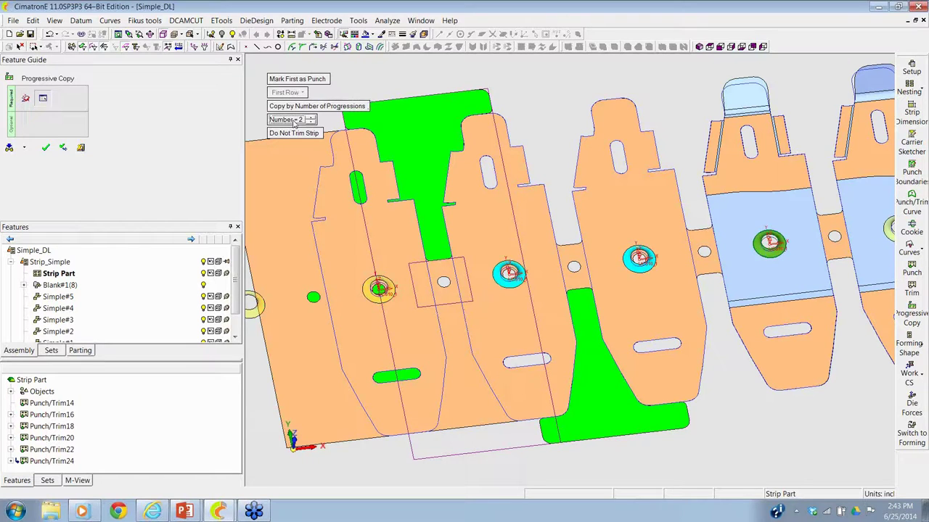
{"action": "left_click", "coordinate": [290, 134]}
{"action": "left_click", "coordinate": [46, 147]}
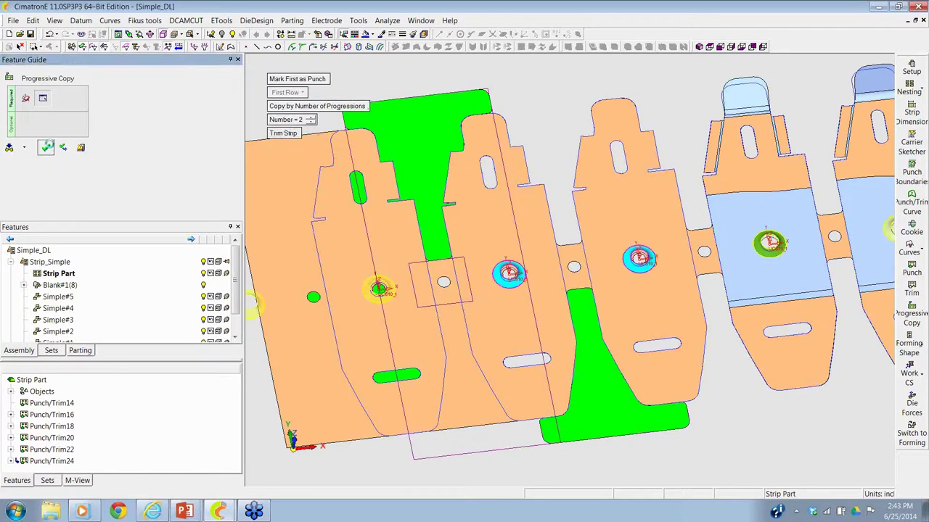
{"action": "left_click_drag", "start_coordinate": [536, 269], "coordinate": [584, 222]}
{"action": "scroll", "coordinate": [498, 388], "scroll_direction": "down", "scroll_amount": 5}
{"action": "left_click_drag", "start_coordinate": [498, 388], "coordinate": [442, 388]}
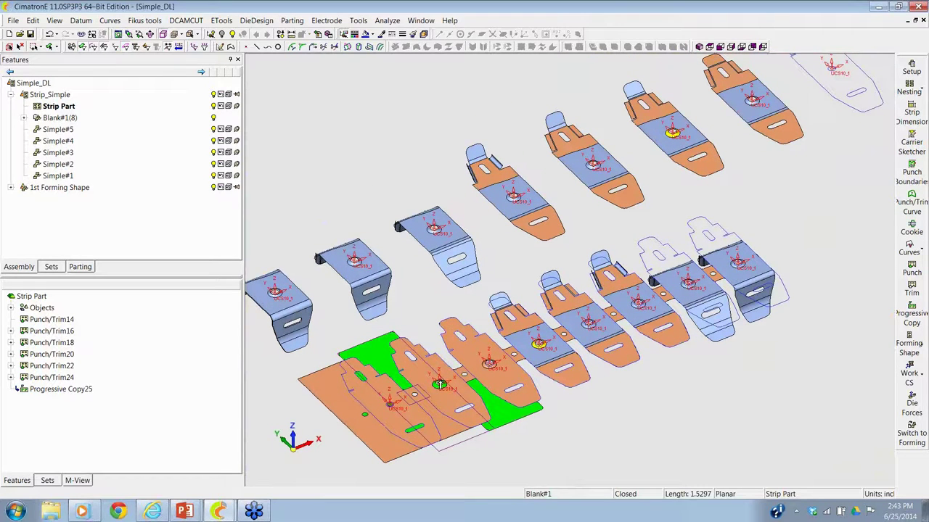
Step: Switch to the PowerPoint slide show and advance to the Review slide
{"action": "key", "text": "alt+Tab"}
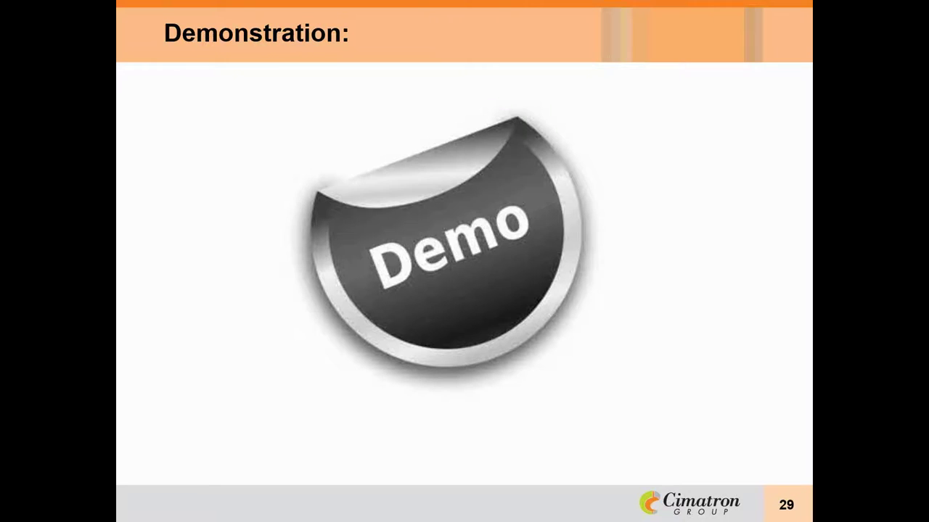
{"action": "key", "text": "alt+Tab"}
{"action": "key", "text": "alt+Tab"}
{"action": "key", "text": "Right"}
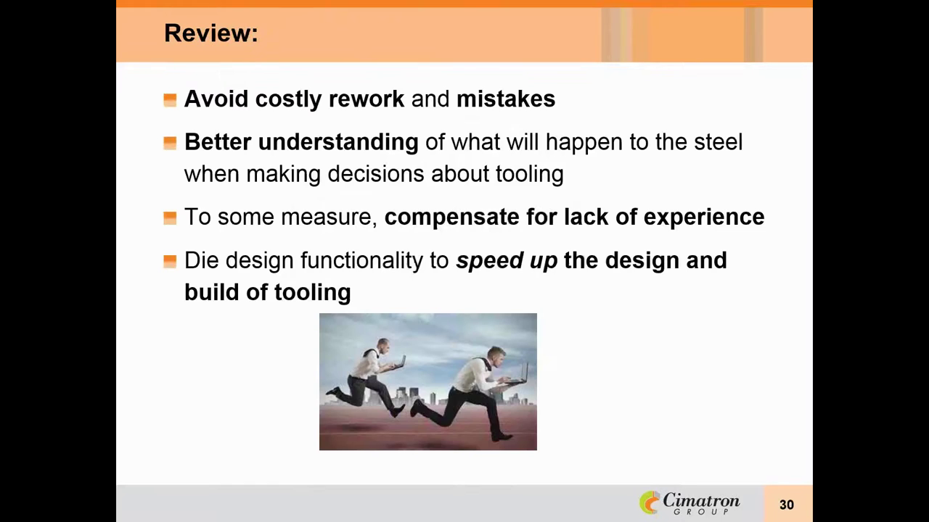